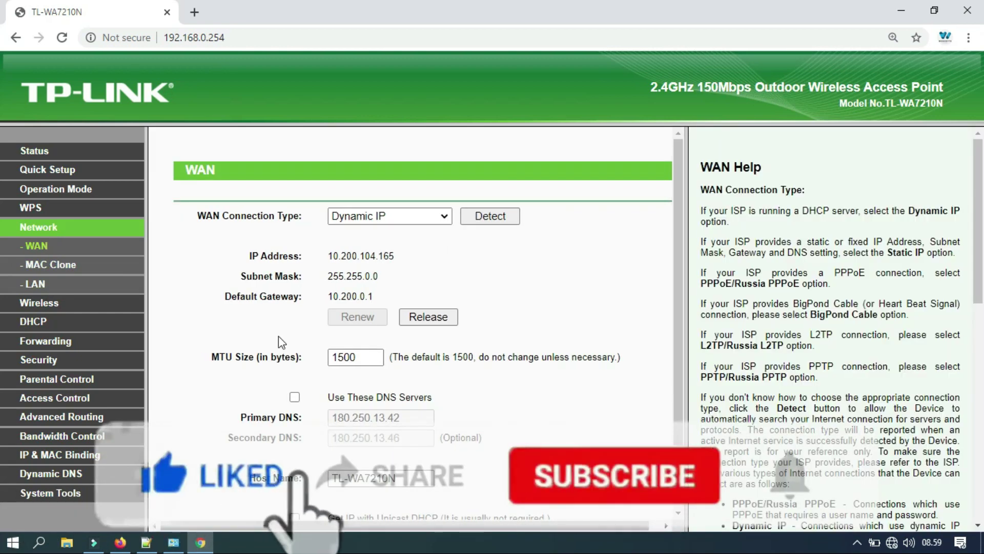
drag(680, 295, 681, 402)
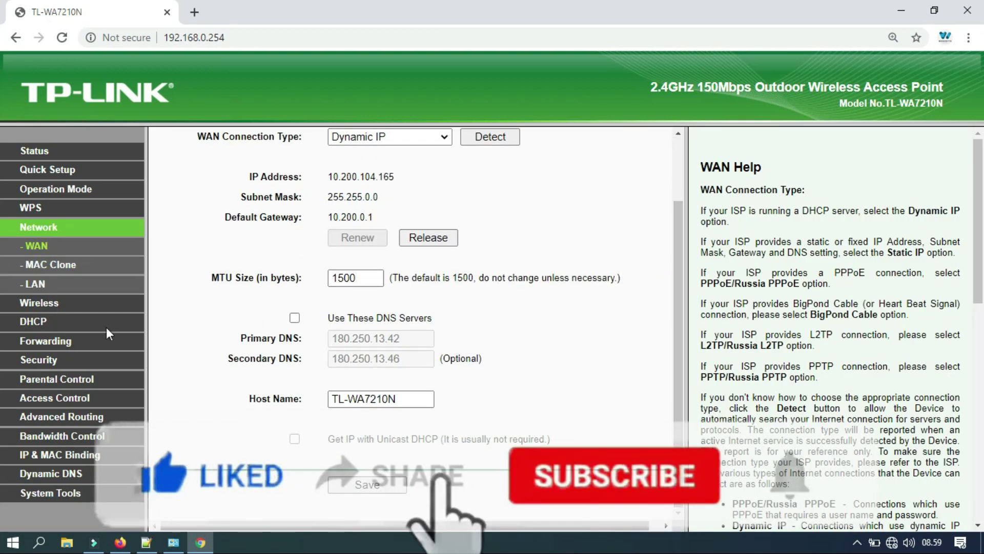
click(45, 303)
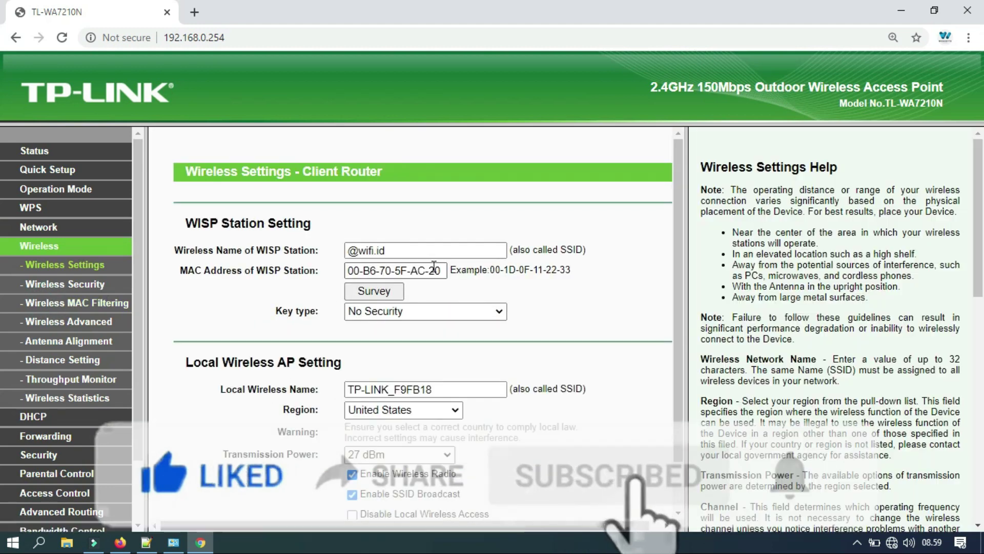
drag(394, 251, 349, 251)
click(414, 252)
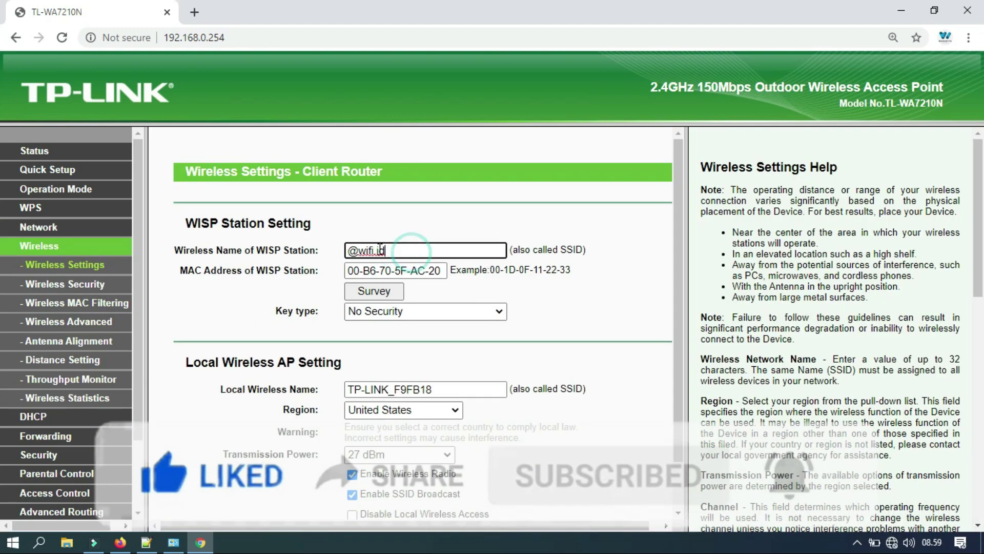
click(120, 542)
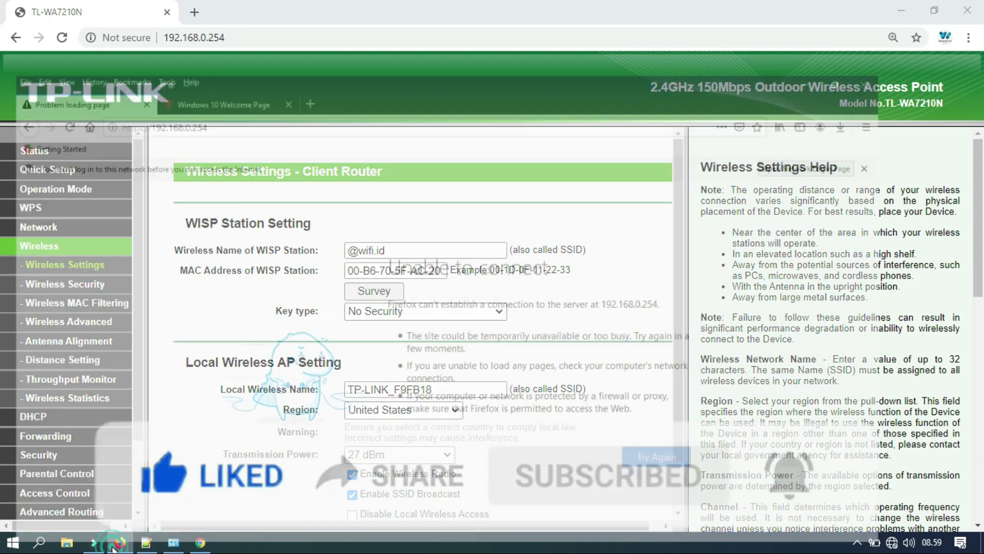
Close the failed tab and copy the wifi.id login portal's full address.
click(148, 33)
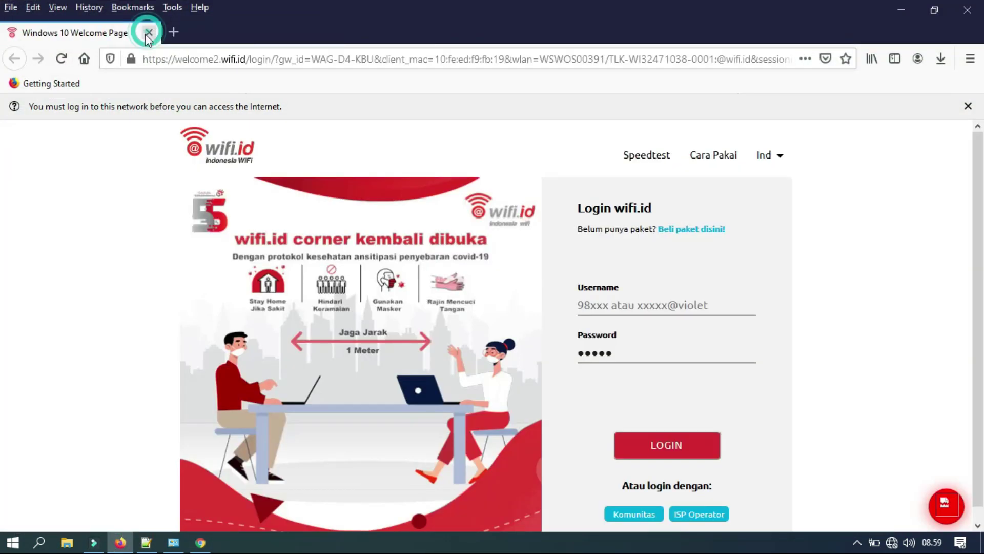
click(260, 59)
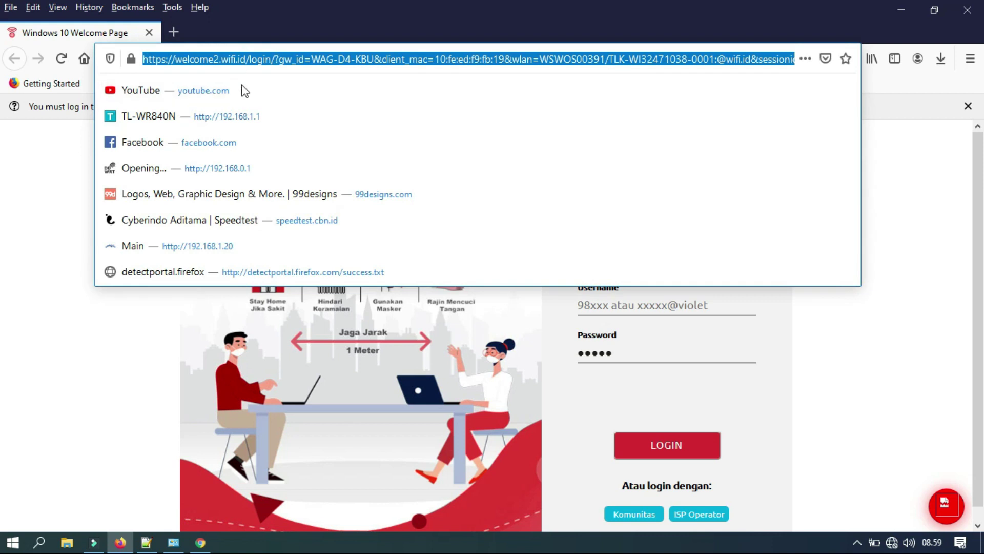
click(14, 224)
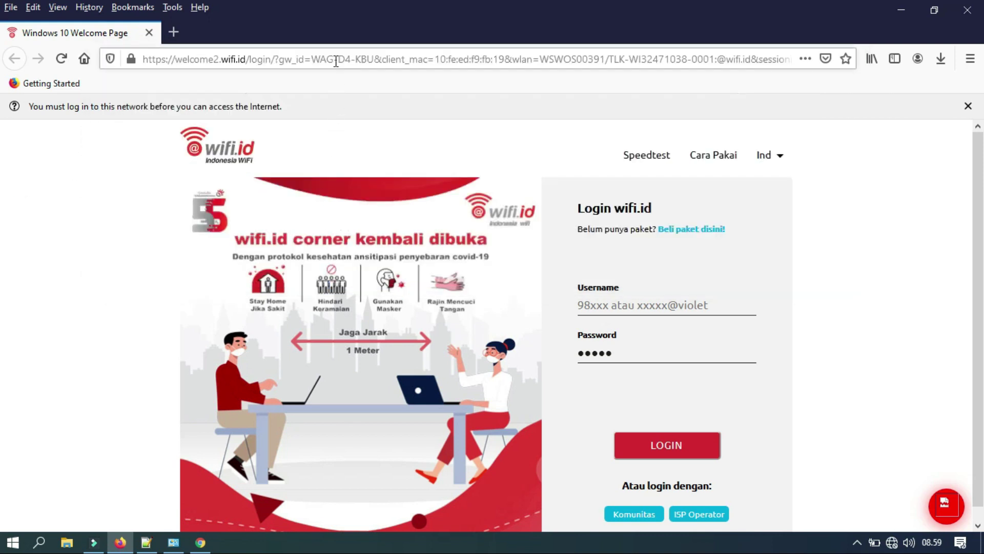
click(333, 59)
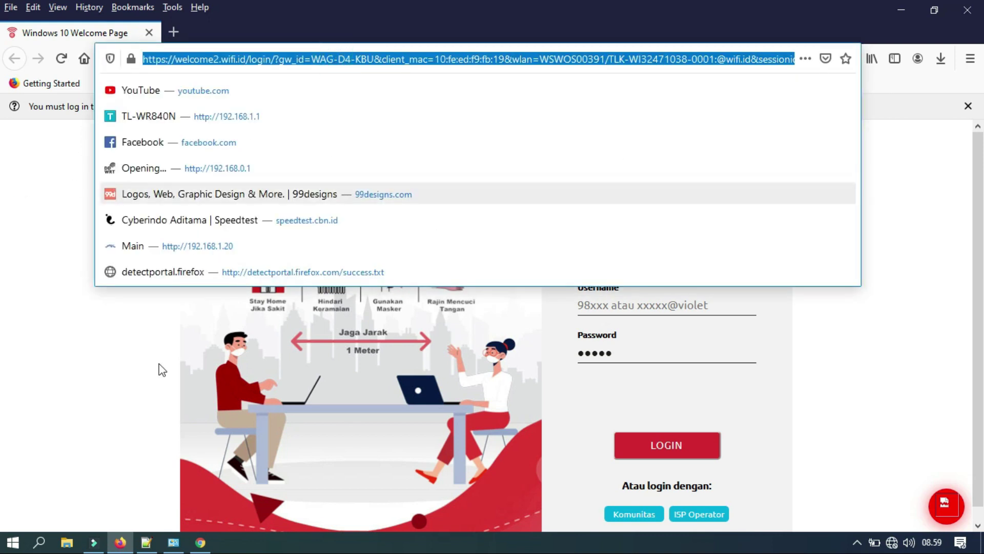
Paste the login portal address onto line 10 of the Notepad++ auto-login script.
click(146, 542)
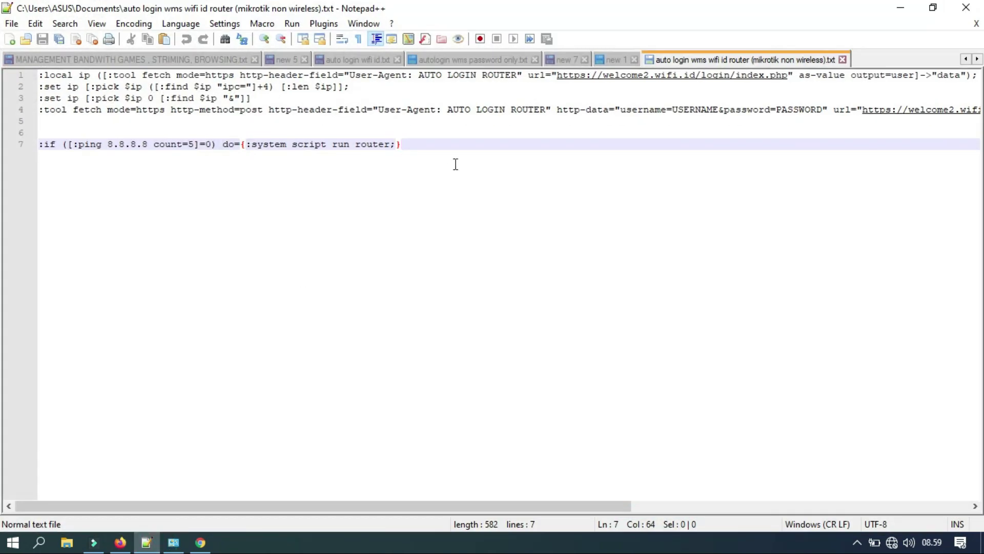
key(Return)
key(Return)
key(Return)
key(ctrl+v)
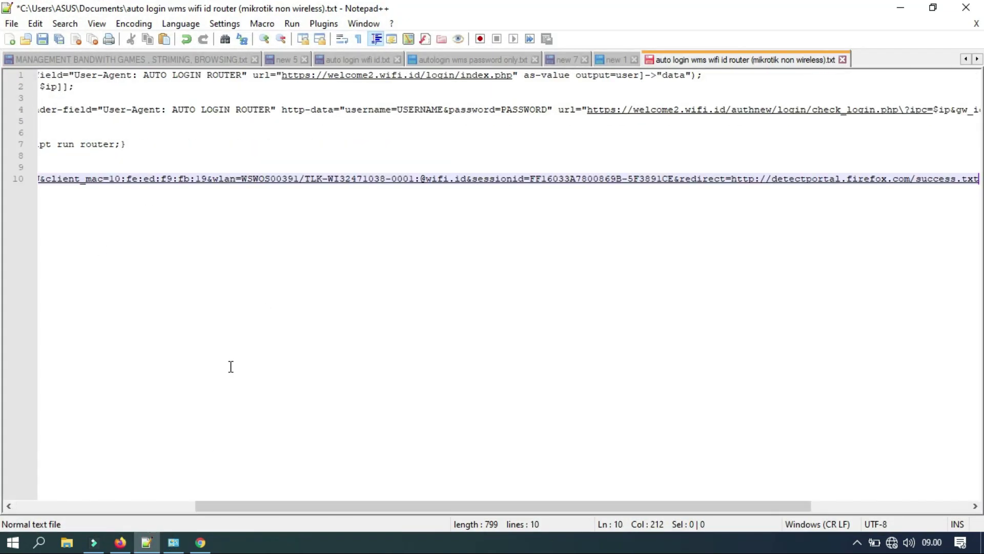
click(200, 542)
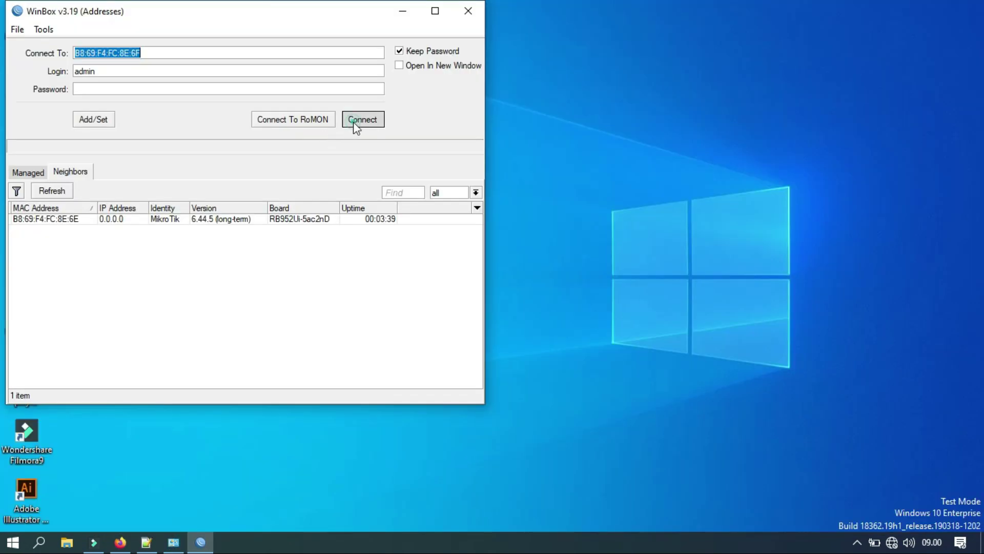
Connect to the hAP ac lite router and close the Wireless Tables window.
click(353, 123)
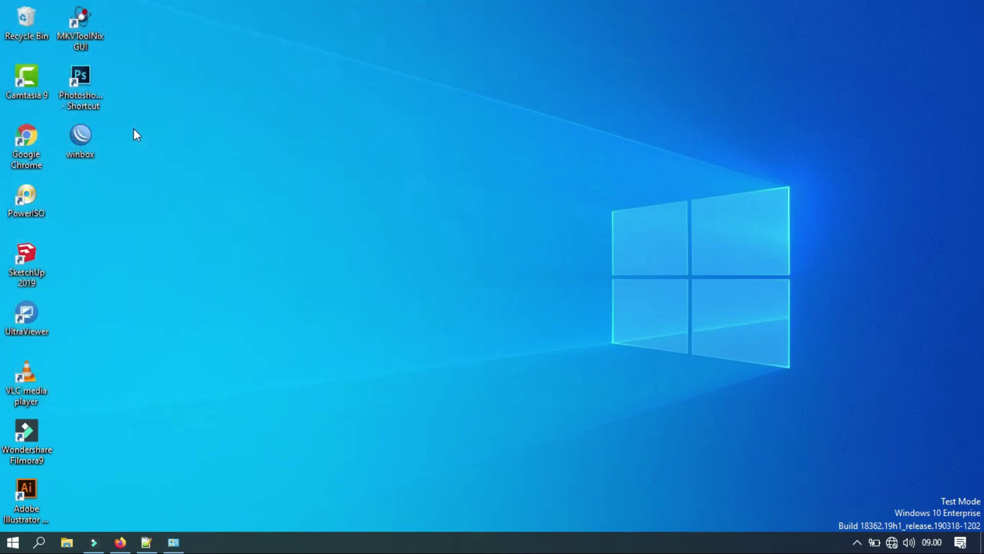
drag(281, 175, 295, 65)
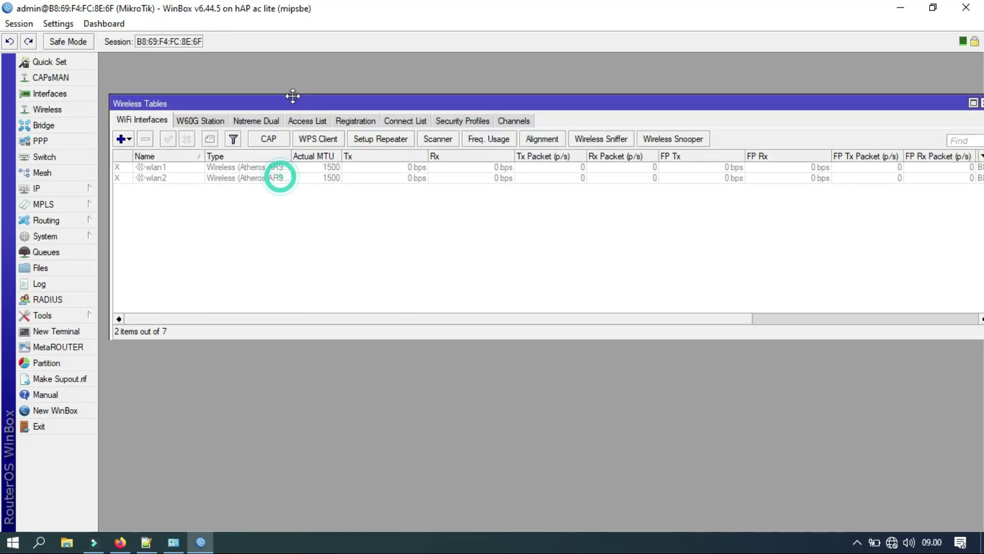
click(199, 136)
click(199, 147)
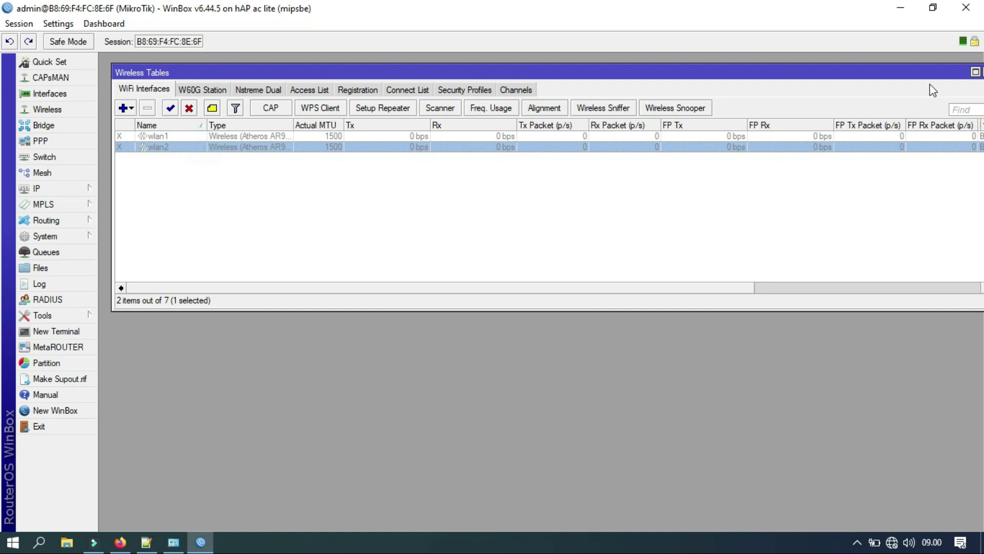
drag(926, 76, 853, 79)
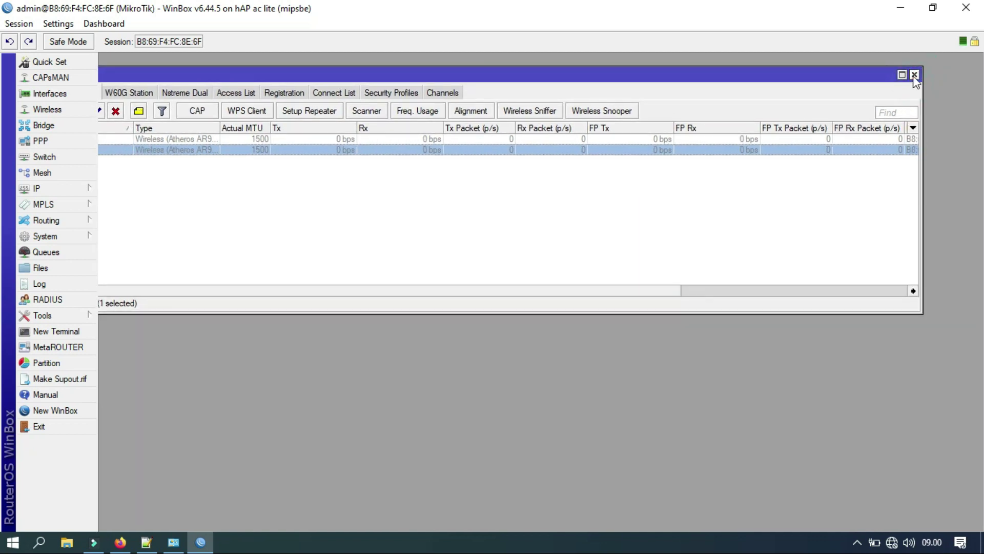
click(914, 75)
Open the Interface List showing ether1–ether5, wlan1 and wlan2, and position it.
click(59, 96)
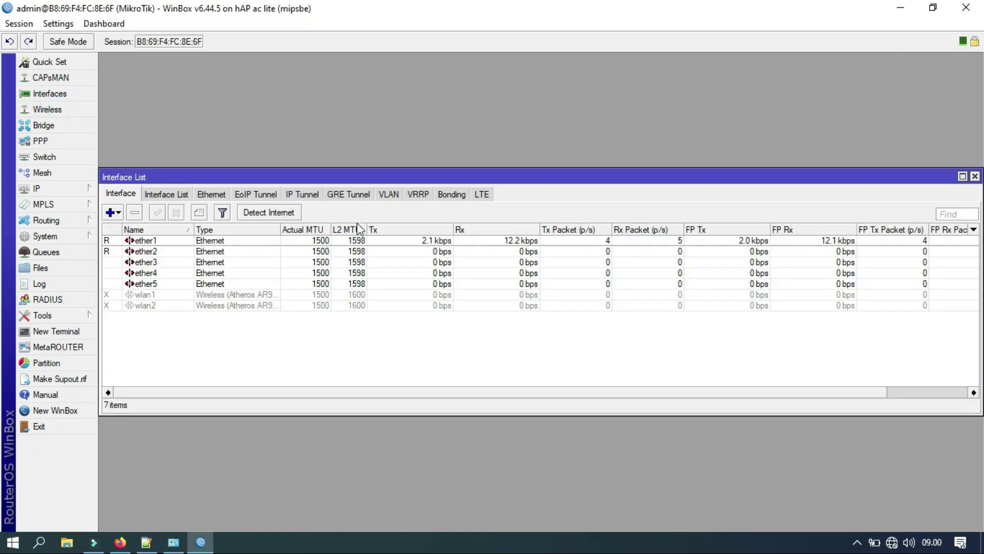
drag(352, 182, 357, 73)
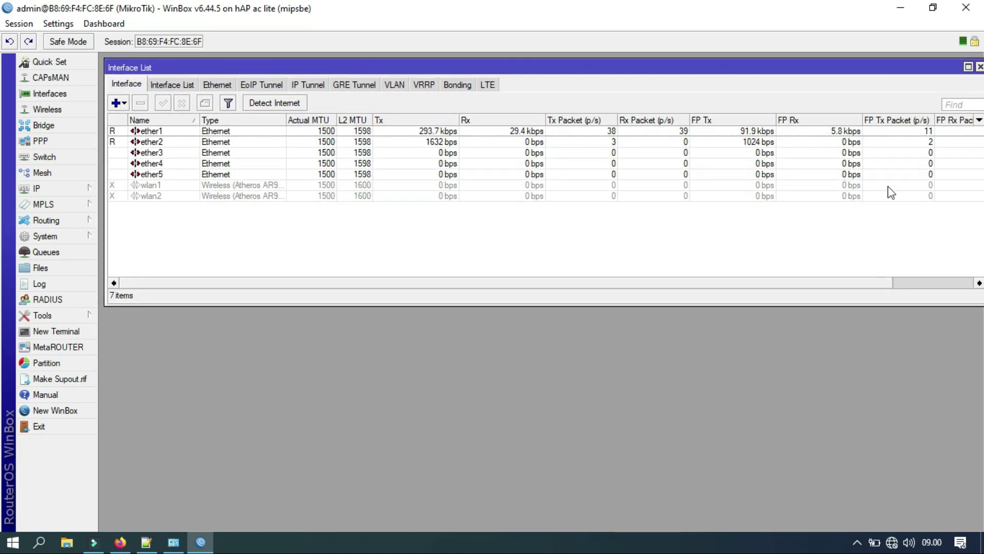
drag(978, 302, 800, 239)
click(146, 142)
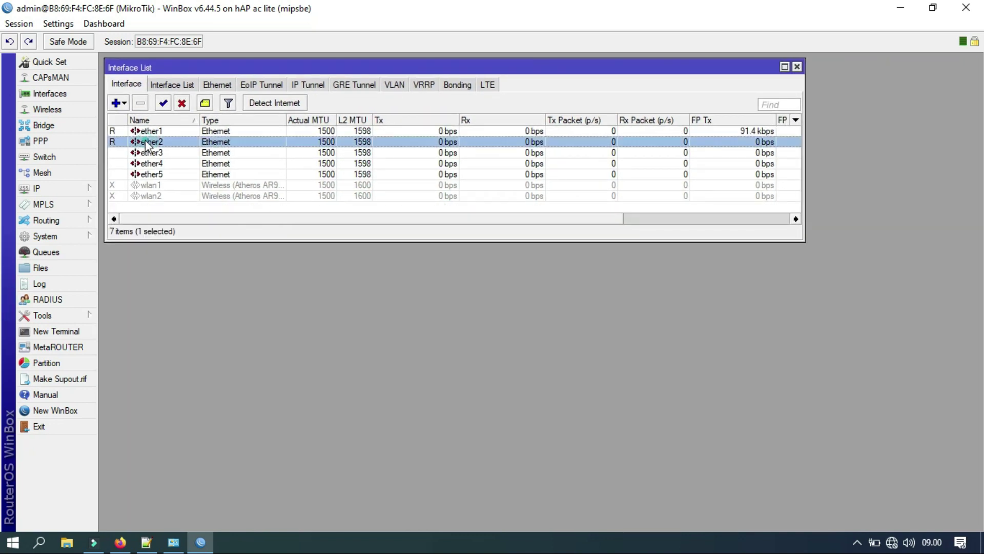
click(145, 134)
Comment ether1 as 'ROUTER TPLINK TENDA TOTOLINK DLL'.
right_click(146, 136)
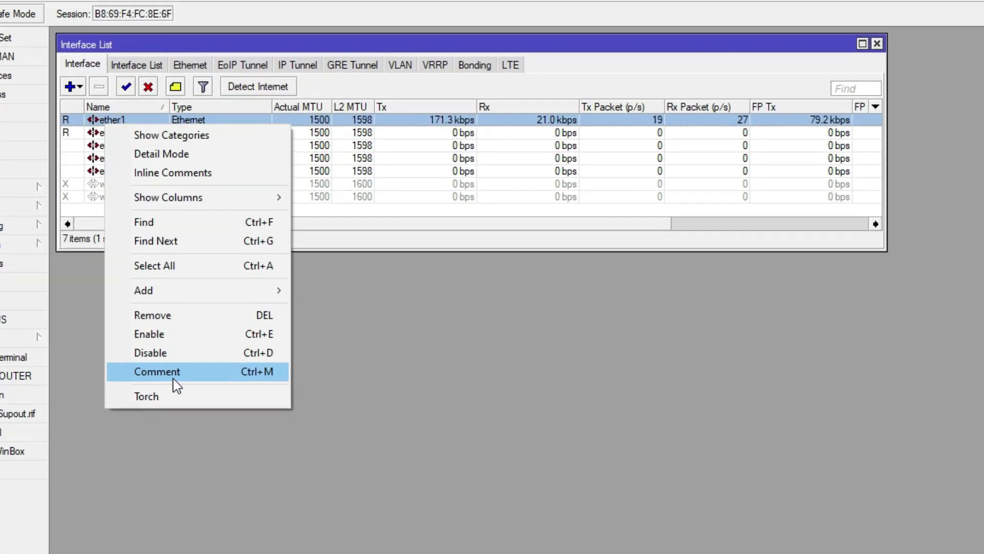
click(195, 345)
text(router)
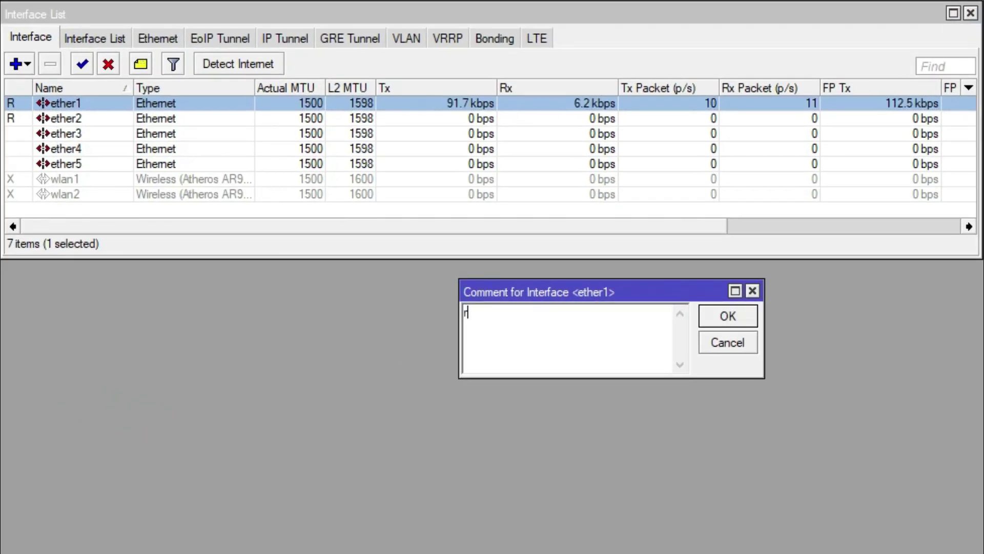
key(BackSpace)
key(BackSpace)
key(BackSpace)
key(BackSpace)
key(BackSpace)
key(BackSpace)
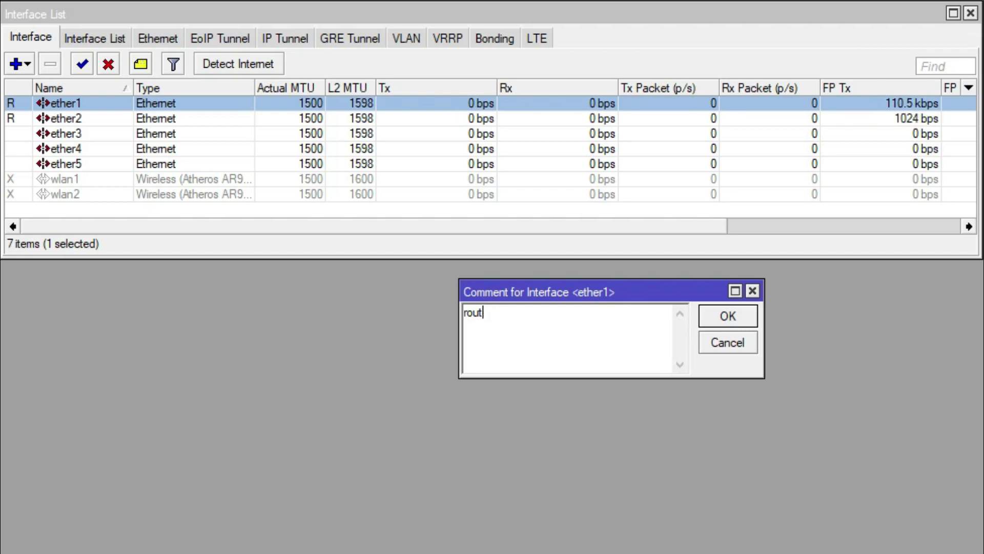
text(ROUTER)
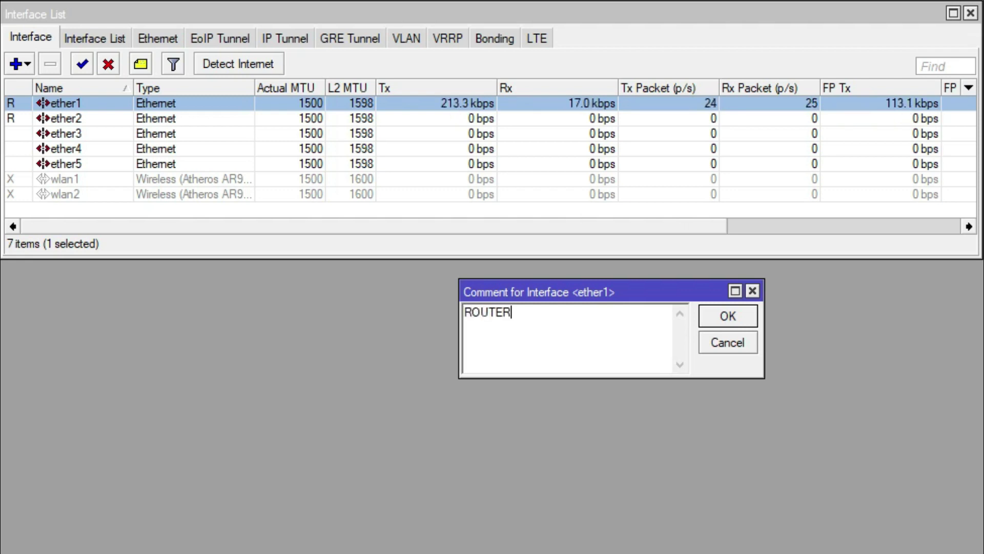
text( TPLINK)
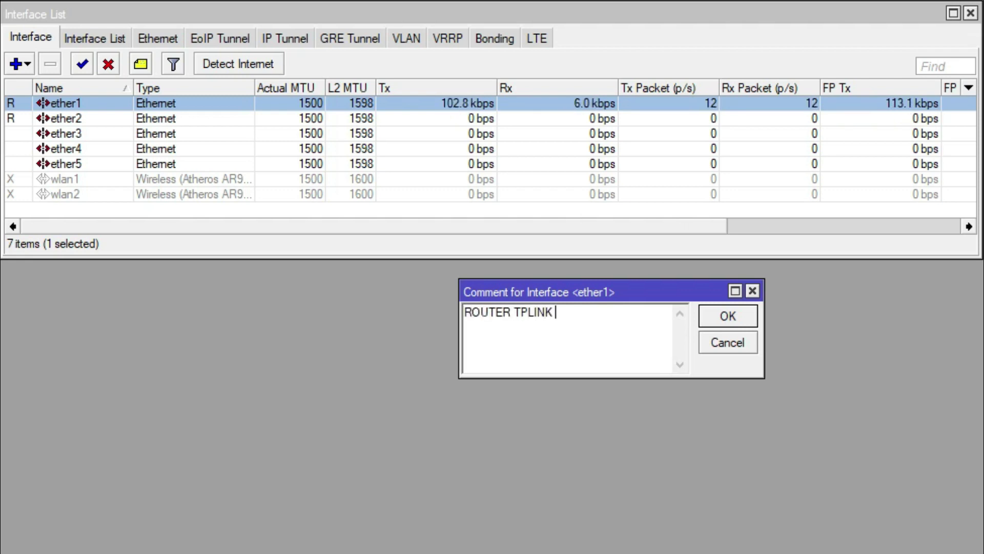
text( TENDA T)
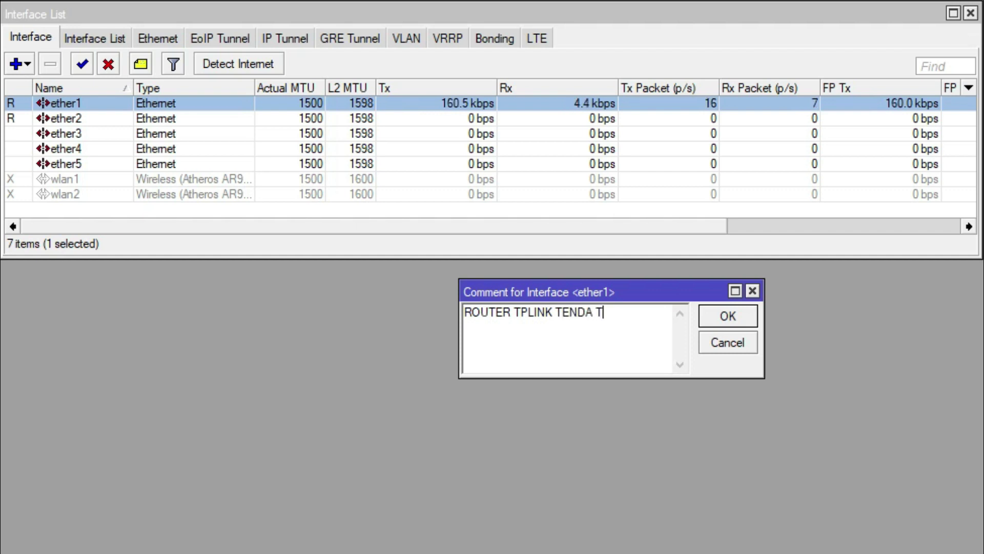
text(OTOLINK DLL)
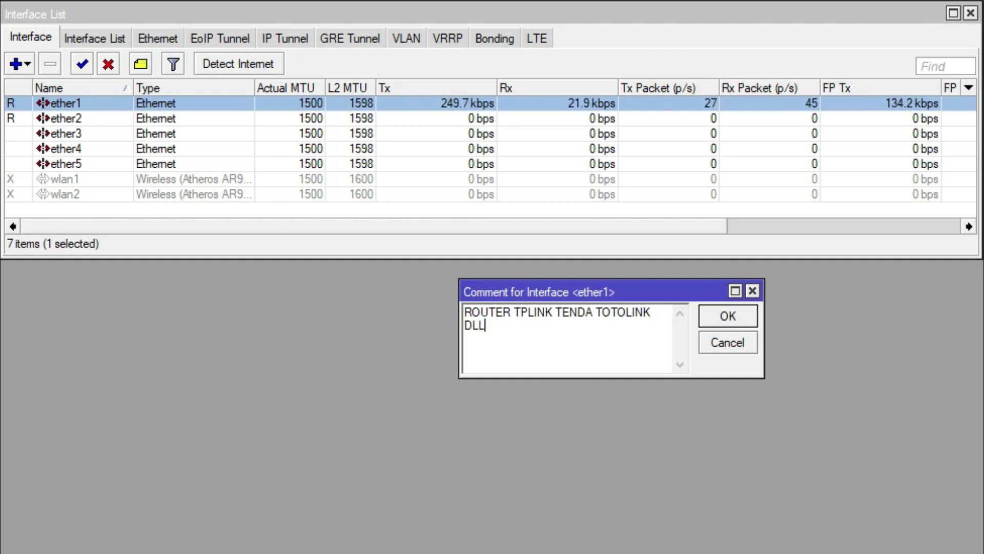
click(729, 315)
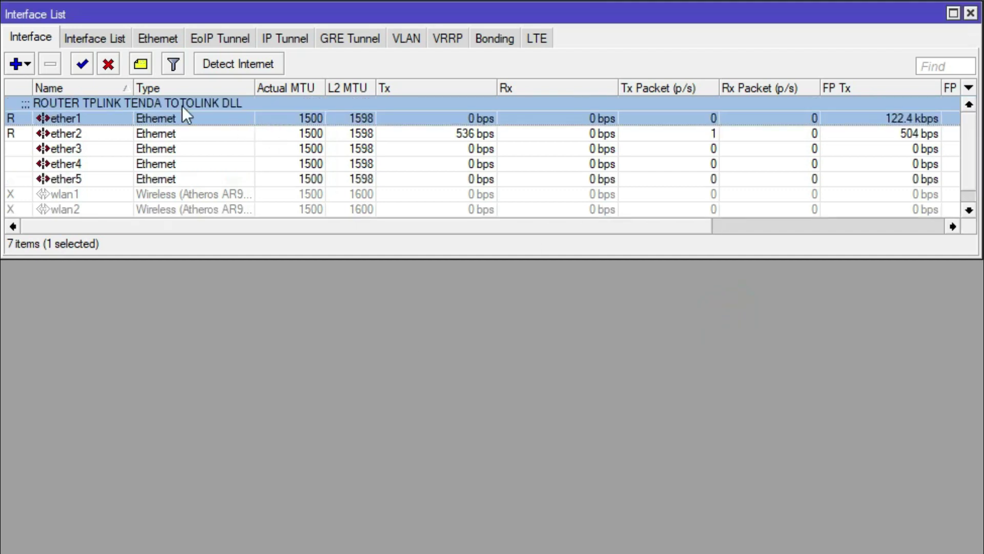
Comment ether2 as 'JARINGAN LOCAL'.
click(79, 135)
right_click(79, 135)
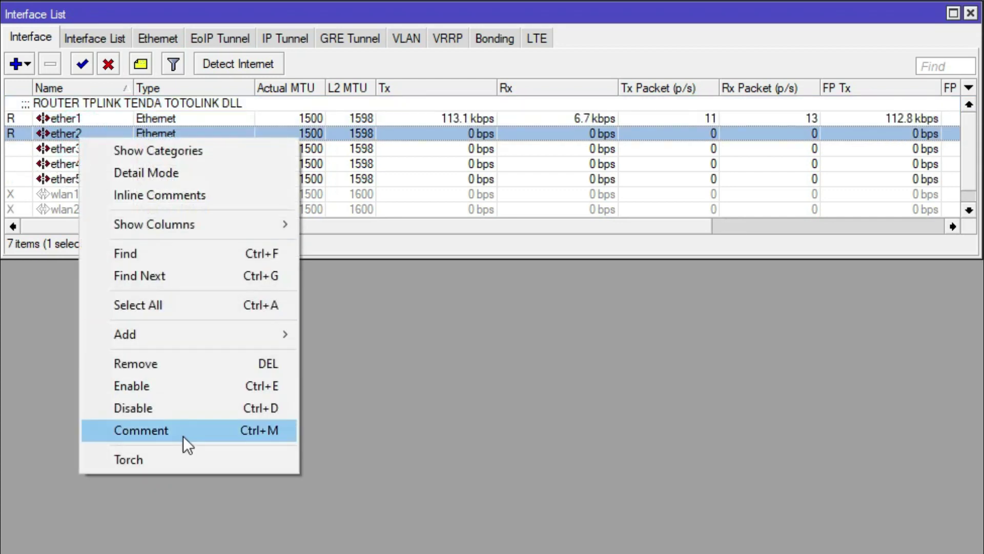
click(183, 435)
text(JARI)
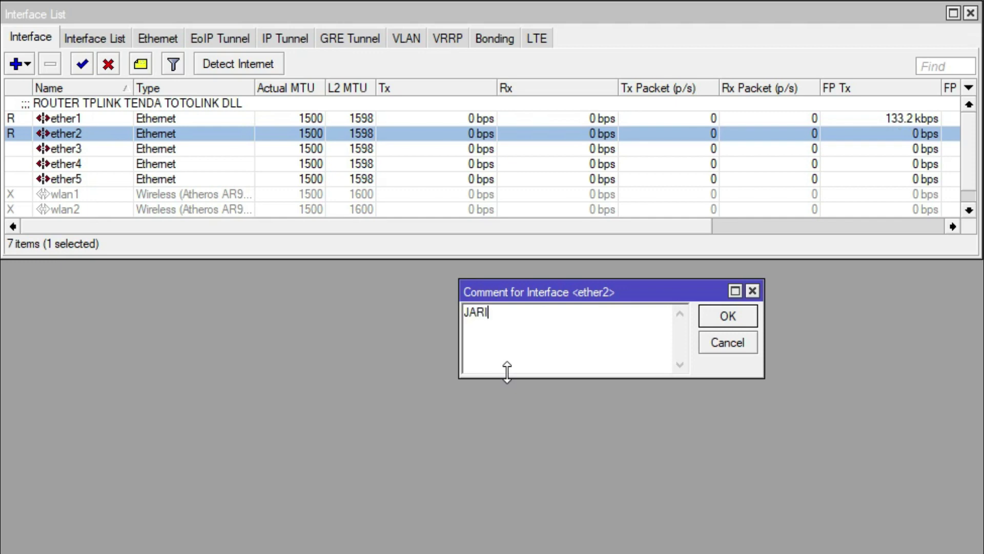
text(NGAN LOCAL)
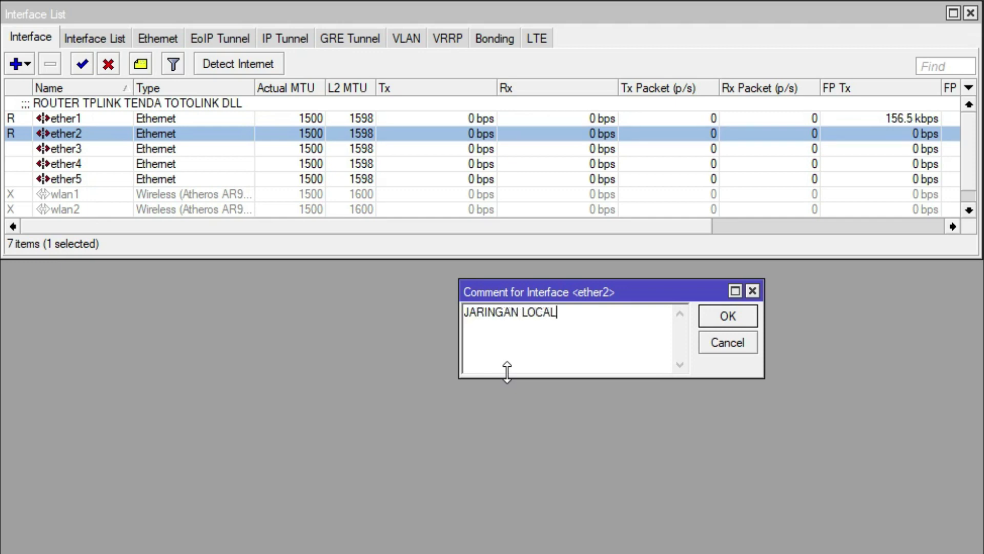
click(707, 316)
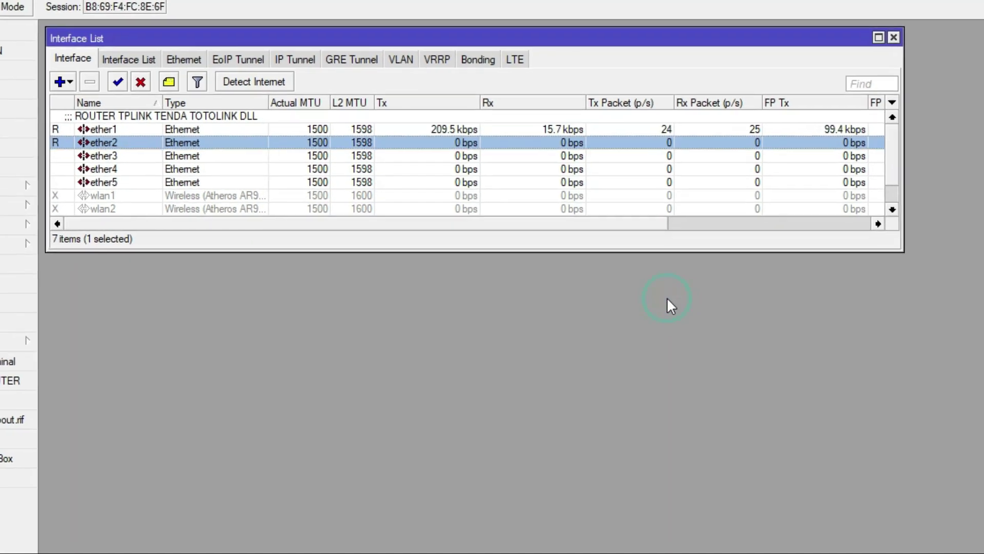
click(52, 187)
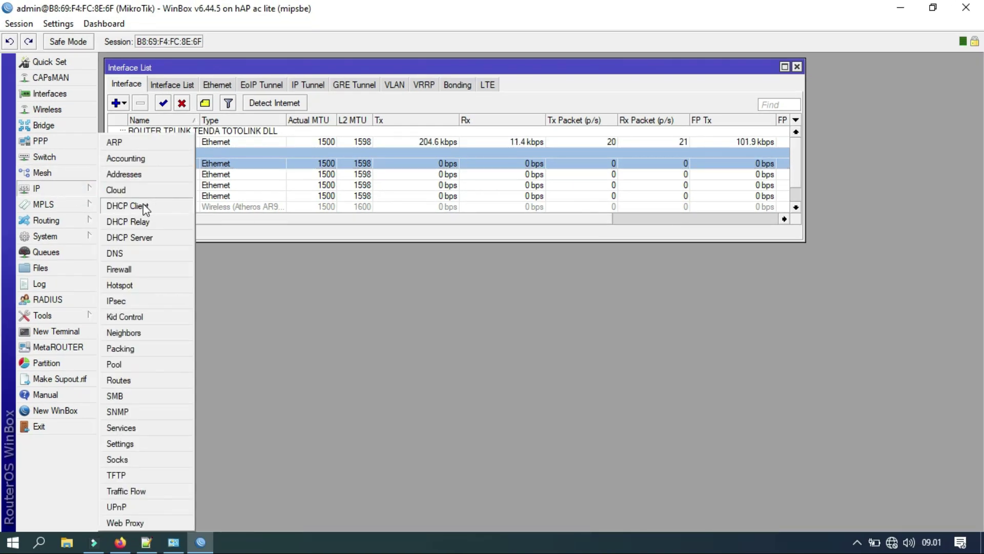
Add the IP address 192.168.100.1/24 on interface ether2.
click(128, 206)
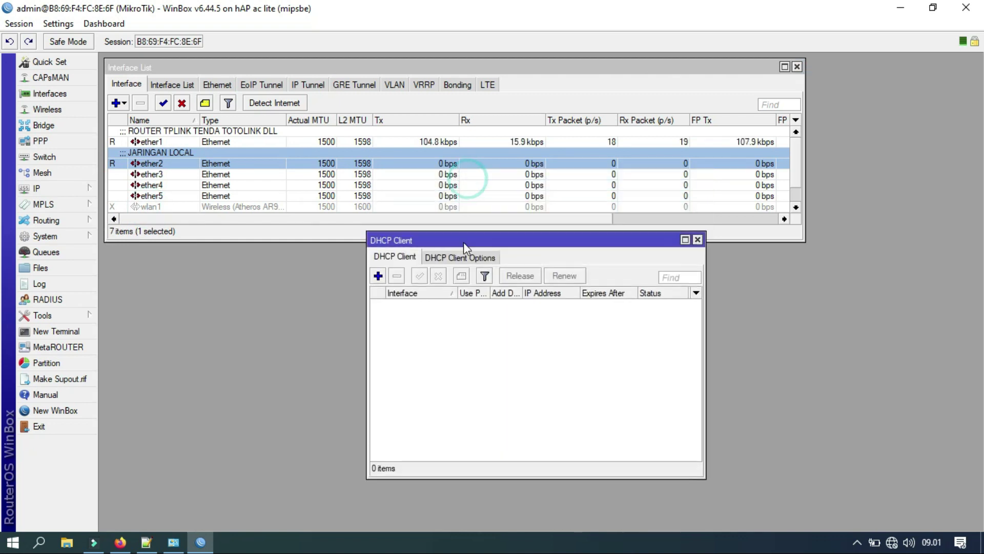
click(698, 240)
click(53, 190)
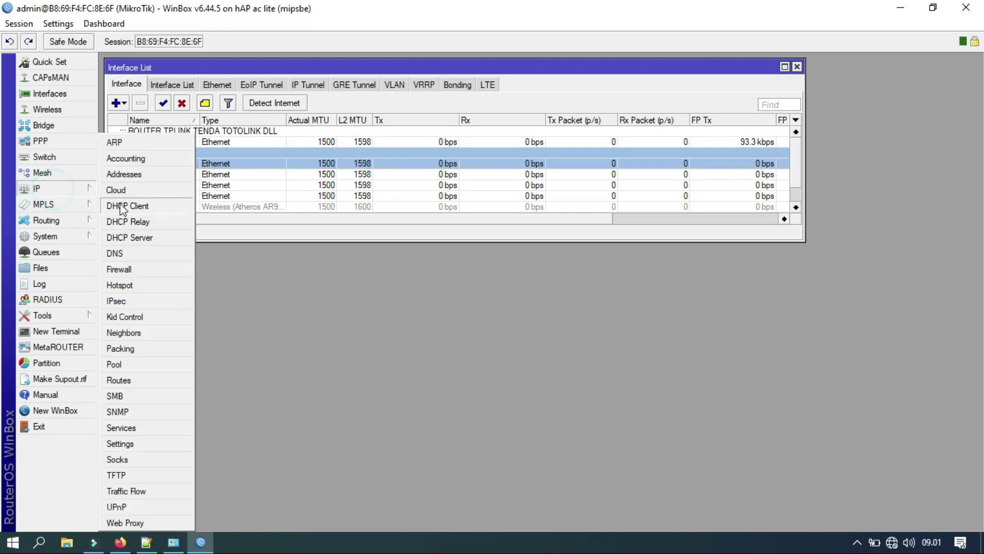
click(128, 179)
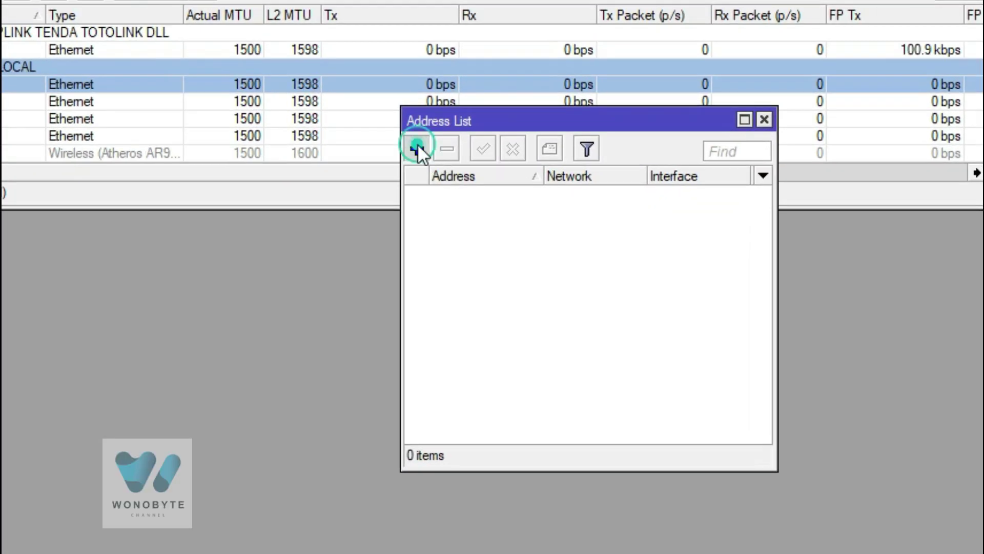
click(405, 168)
text(192.1)
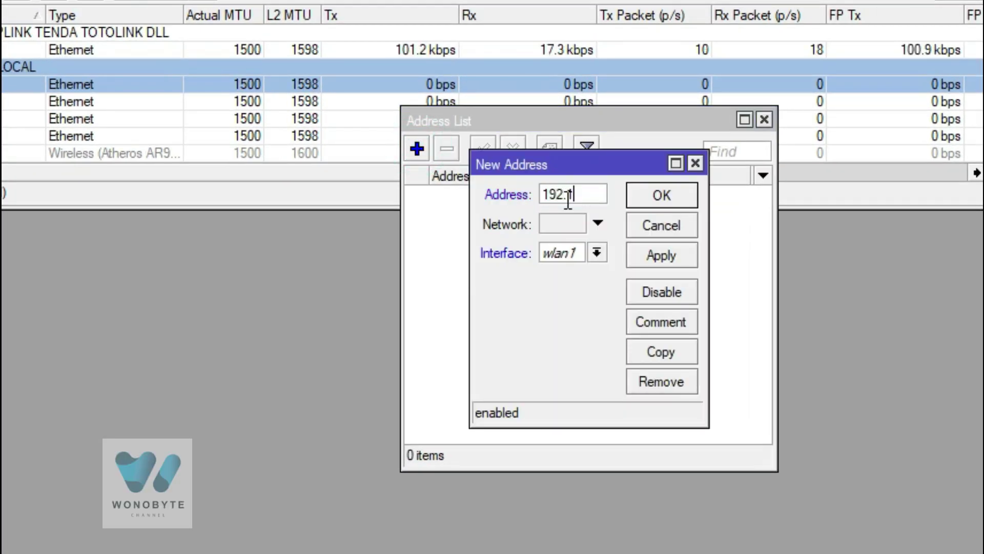
text(68.0)
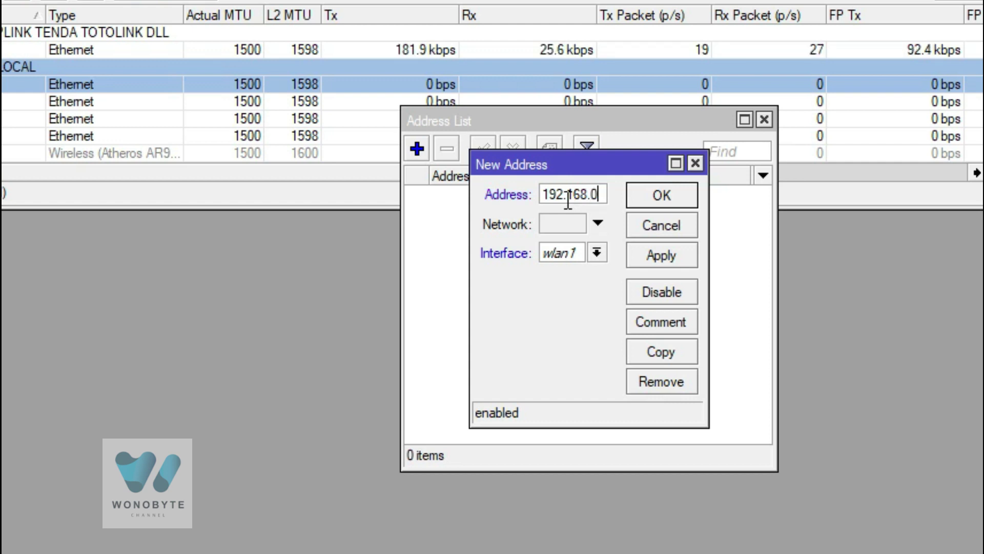
text(00)
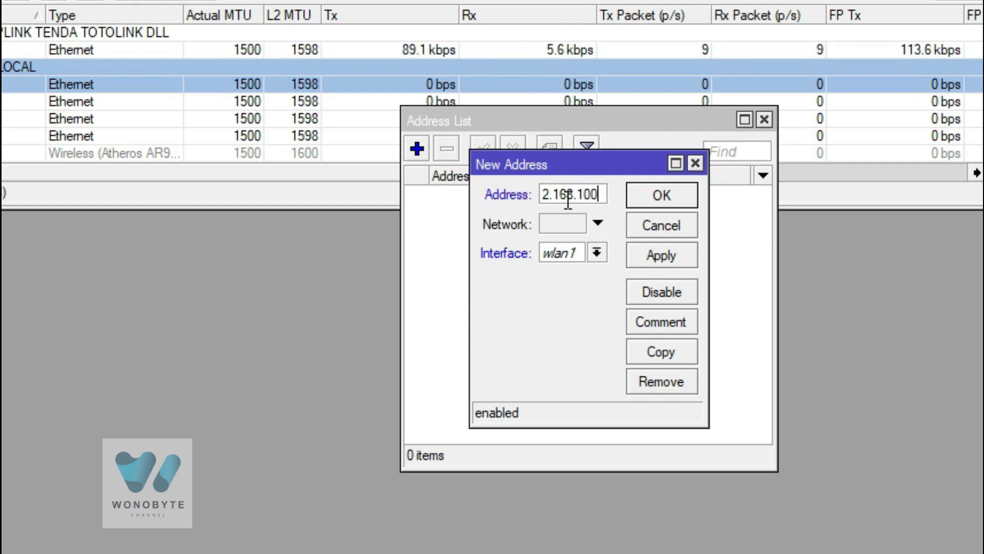
text(.1/24)
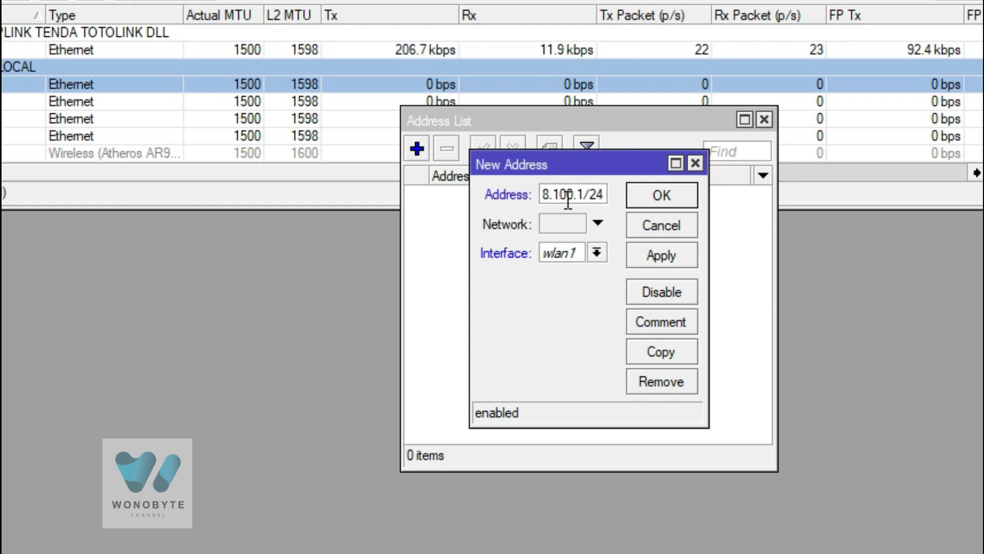
click(598, 252)
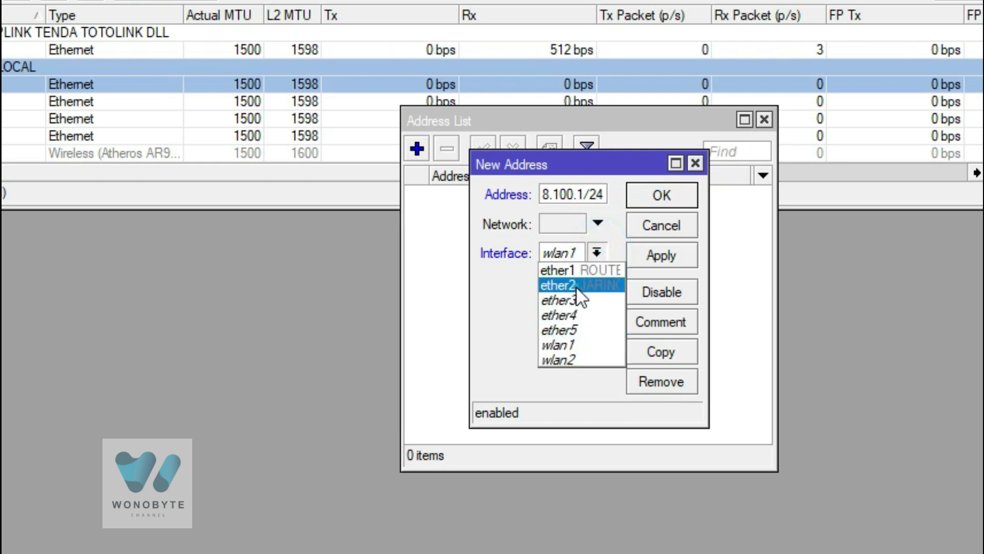
click(578, 285)
click(651, 254)
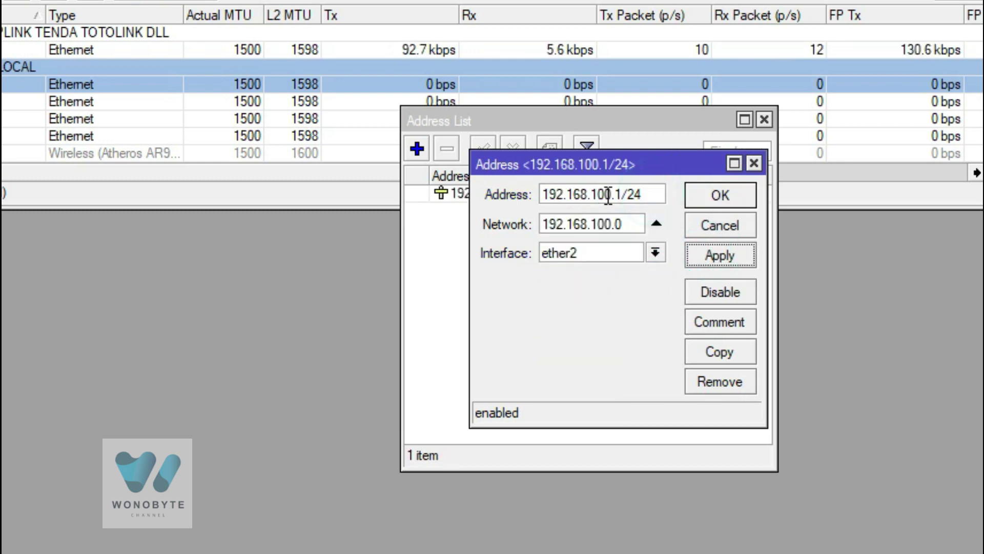
click(721, 195)
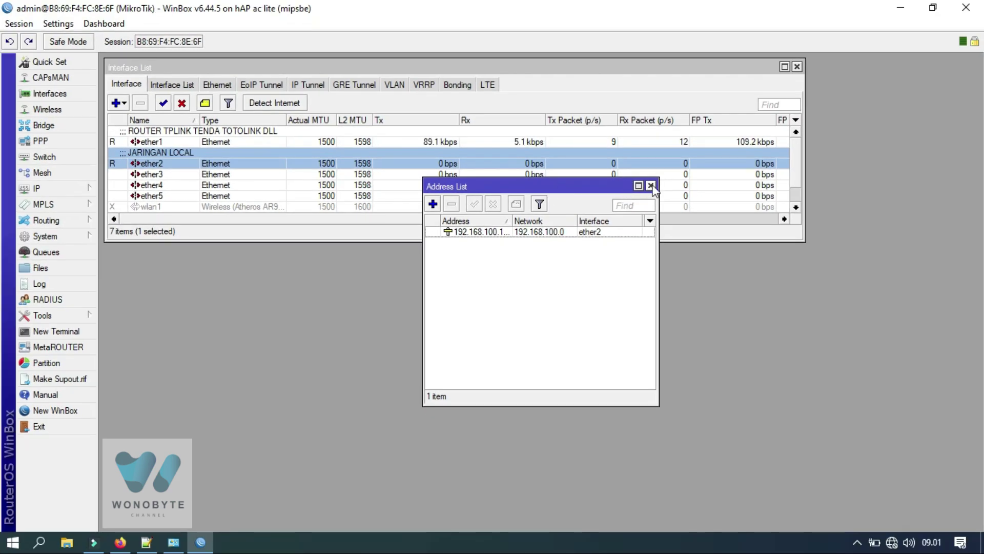
Close the address list and bring up the DHCP Server list.
click(651, 185)
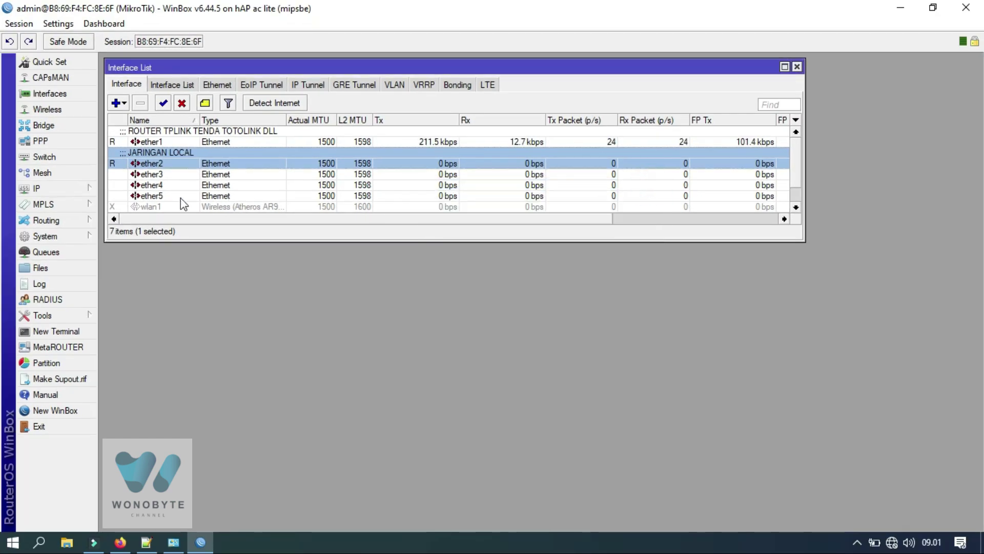
click(84, 193)
click(135, 237)
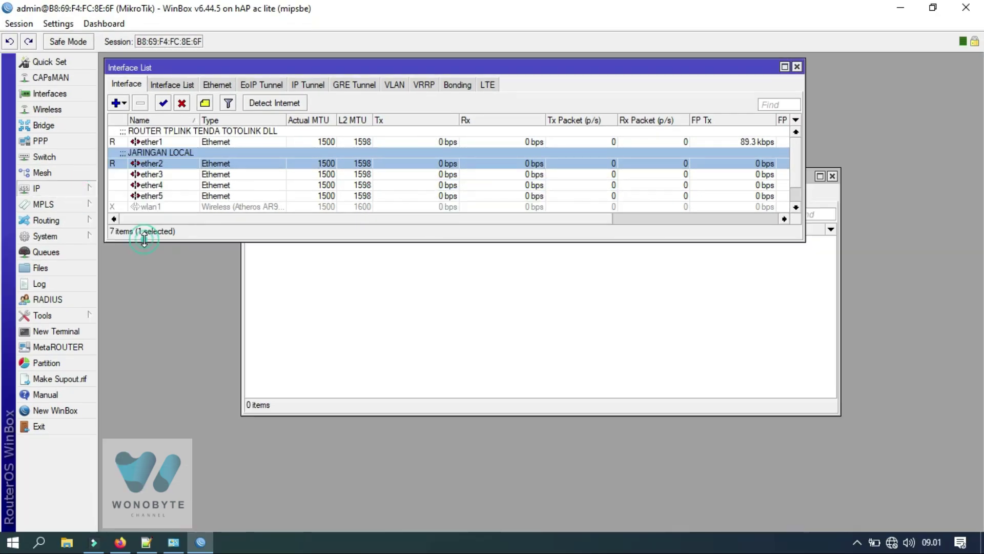
Run DHCP Setup on ether2 for 192.168.100.0/24 with pool starting at 192.168.100.100.
click(441, 211)
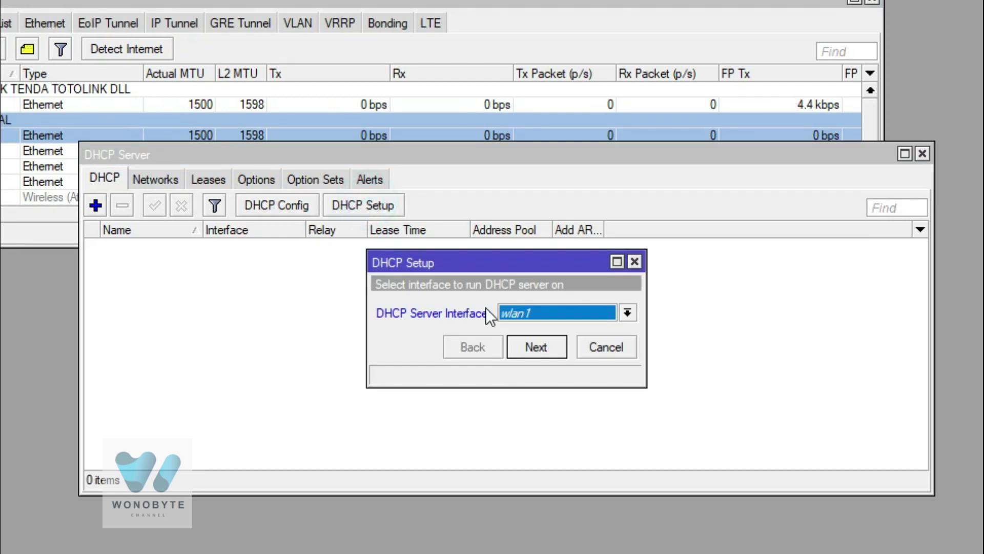
click(505, 313)
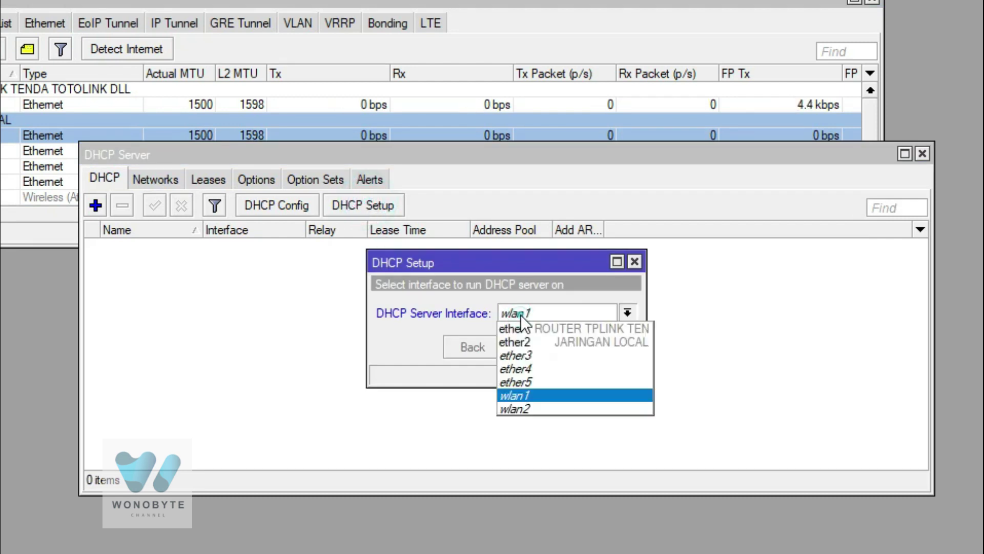
click(530, 341)
click(534, 347)
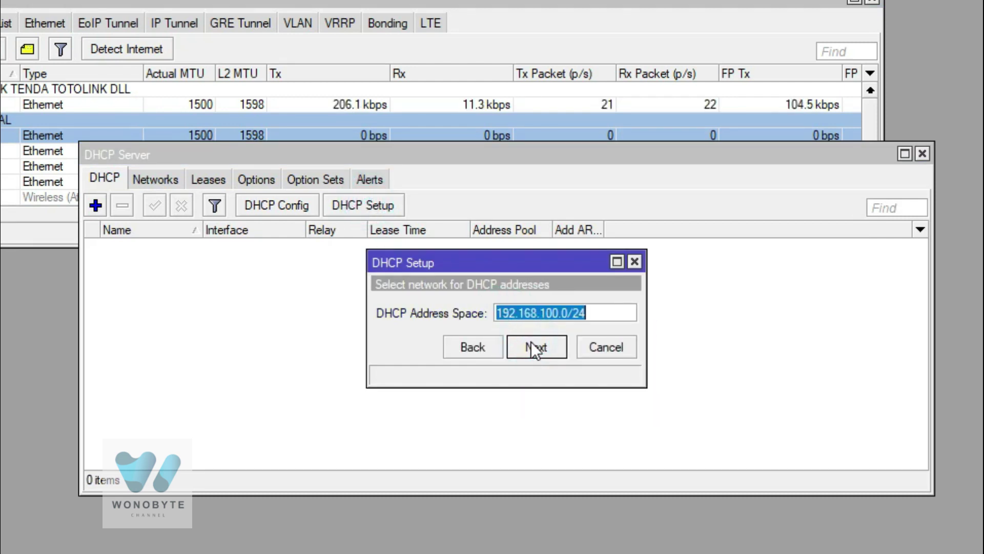
click(559, 348)
click(555, 347)
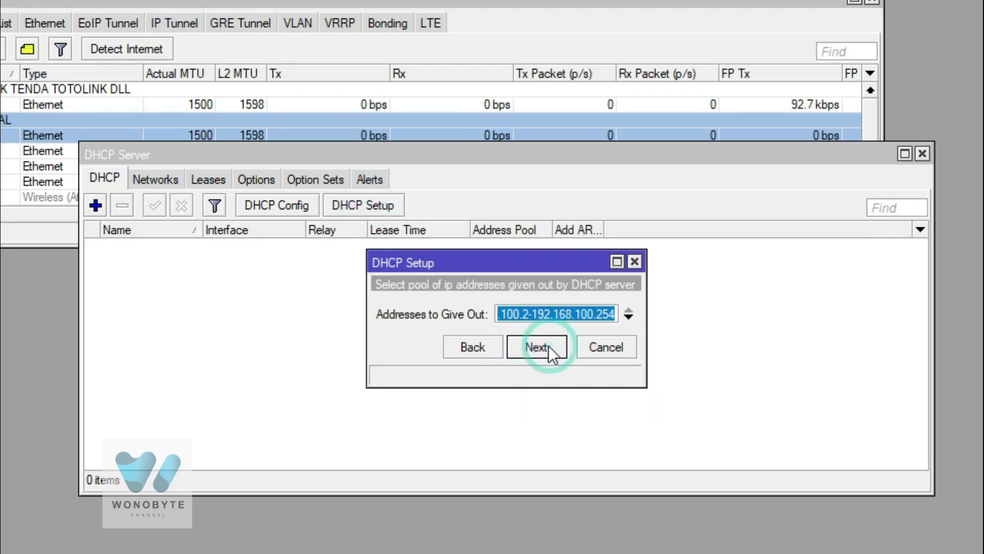
click(529, 314)
key(BackSpace)
text(100)
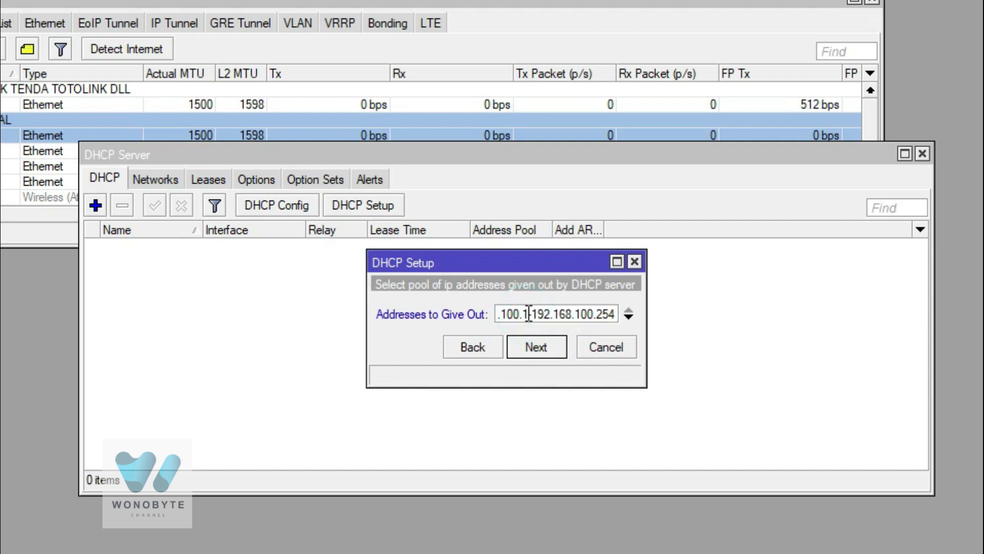
click(554, 351)
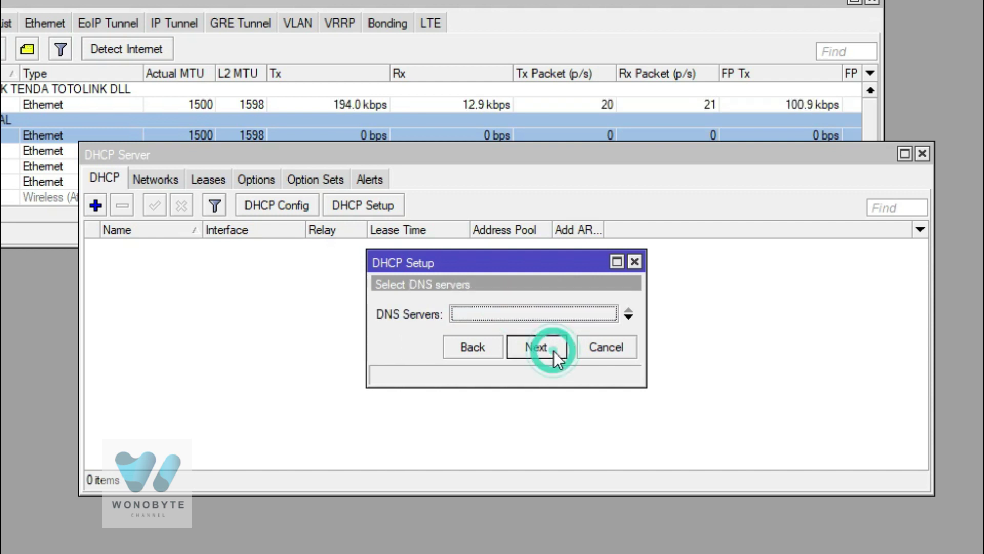
Set DNS servers 8.8.8.8 and 8.8.4.4, keep 00:10:00 leases, and finish the setup.
click(515, 316)
text(8.8.8.8)
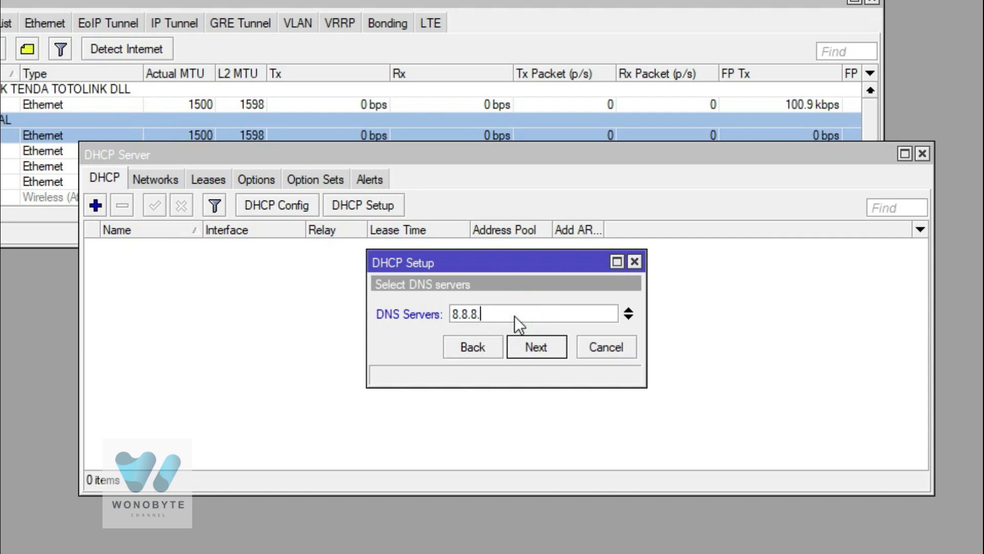
click(629, 318)
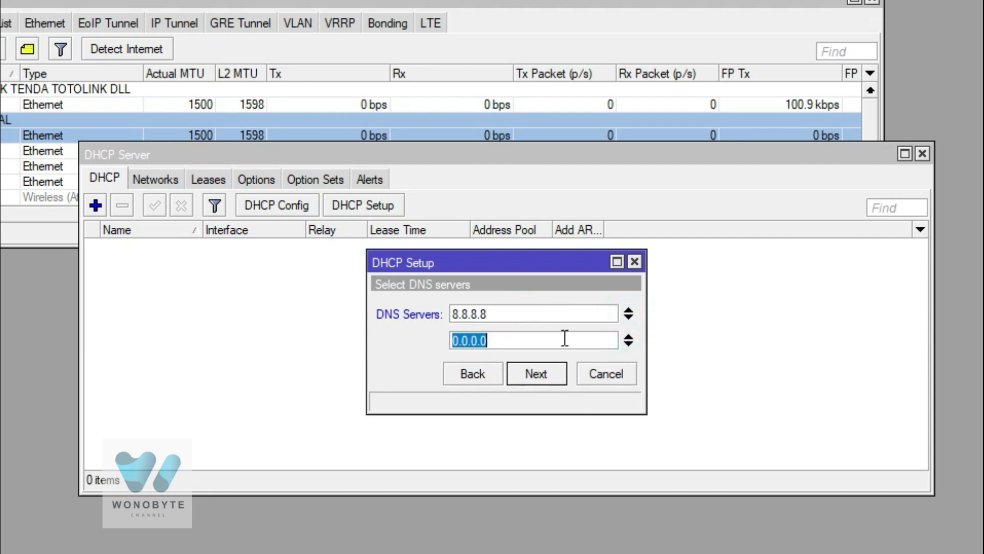
text(8.8.4.4)
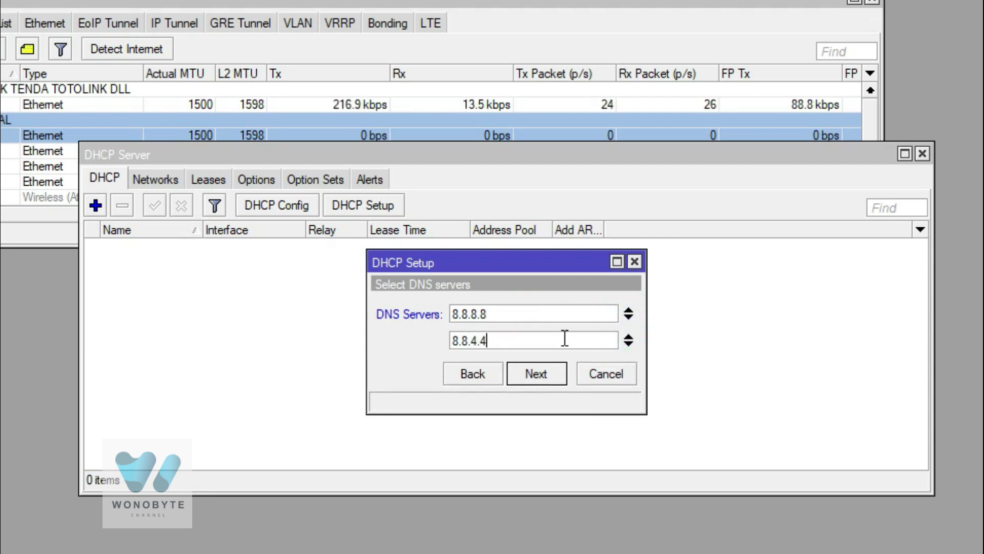
click(554, 375)
click(554, 374)
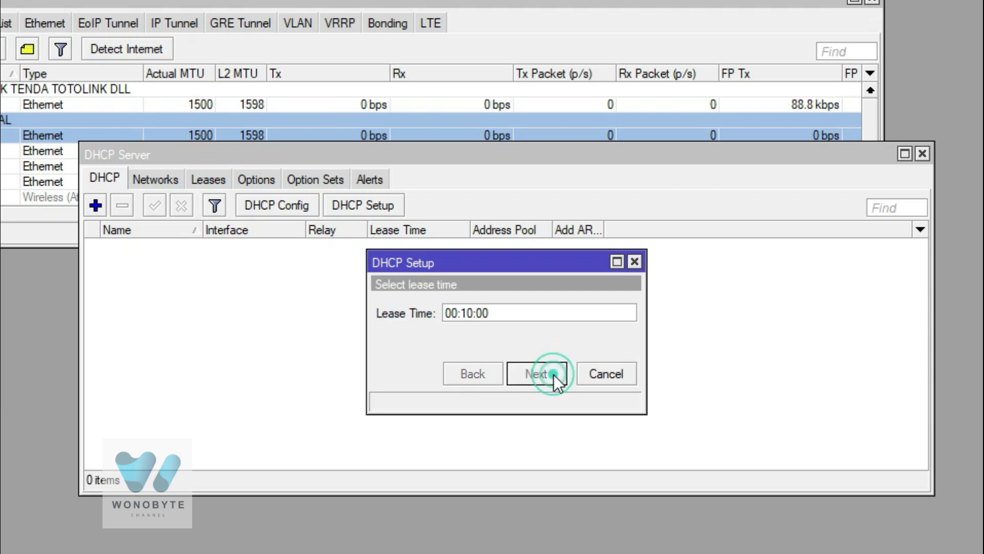
click(495, 312)
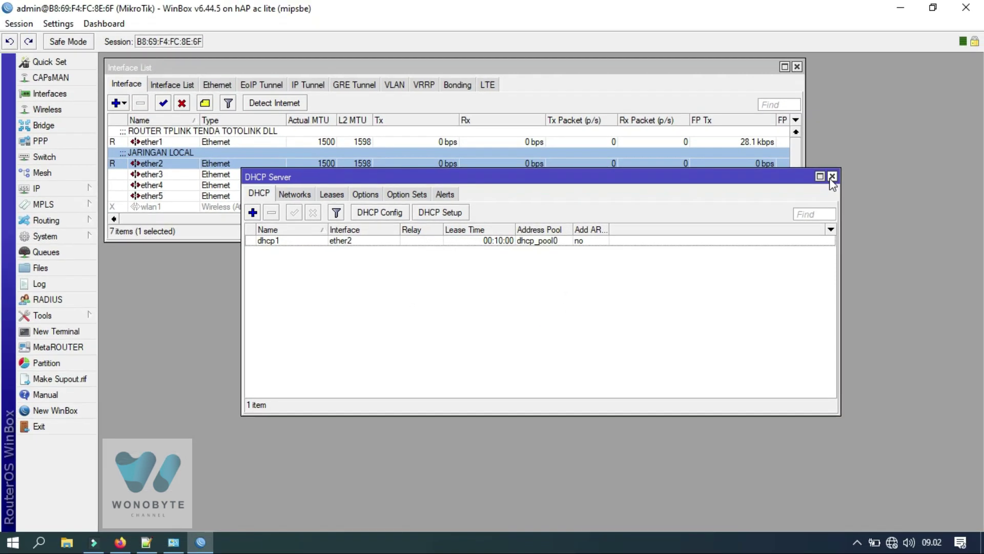
click(922, 153)
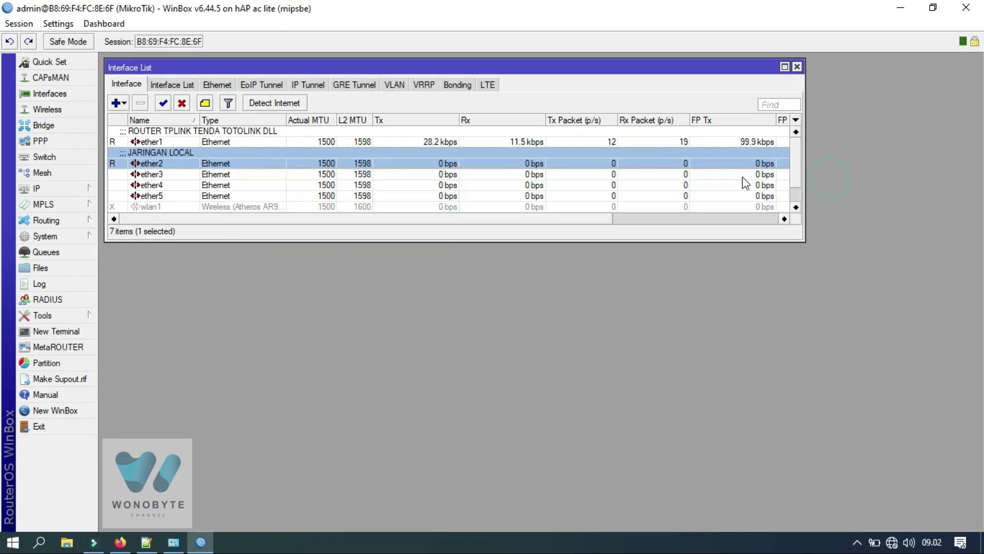
Add a DHCP client on ether1 with peer DNS and default route, and resize its list.
click(71, 190)
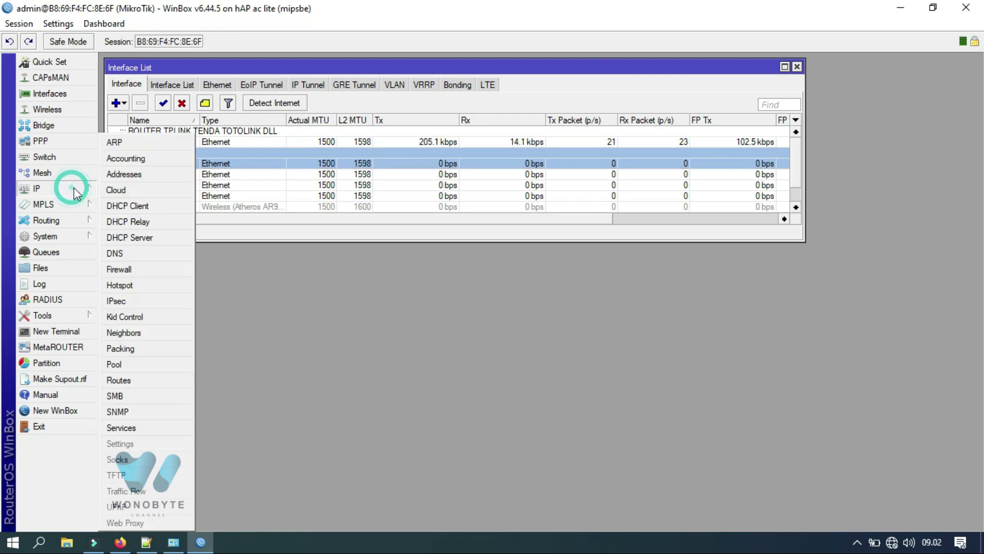
click(142, 206)
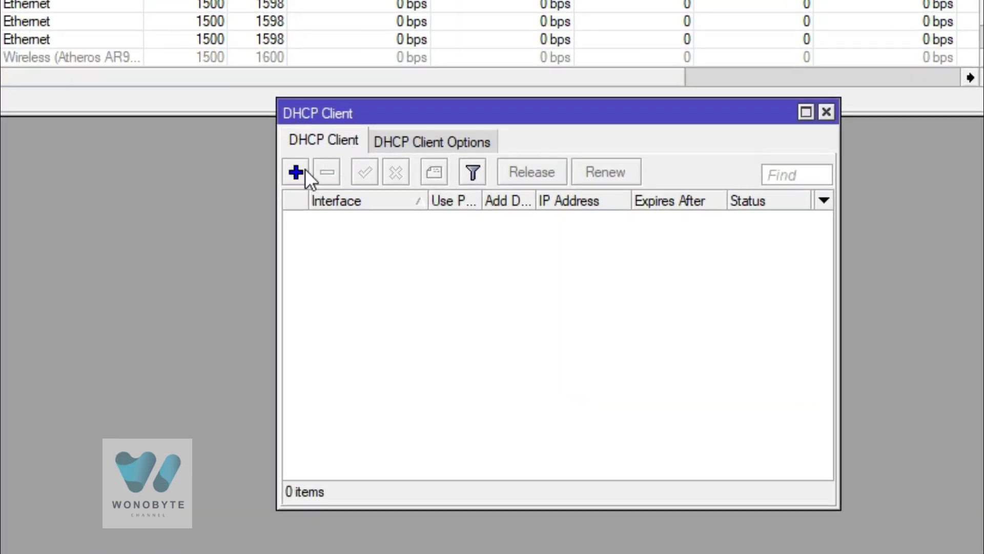
click(376, 273)
click(542, 79)
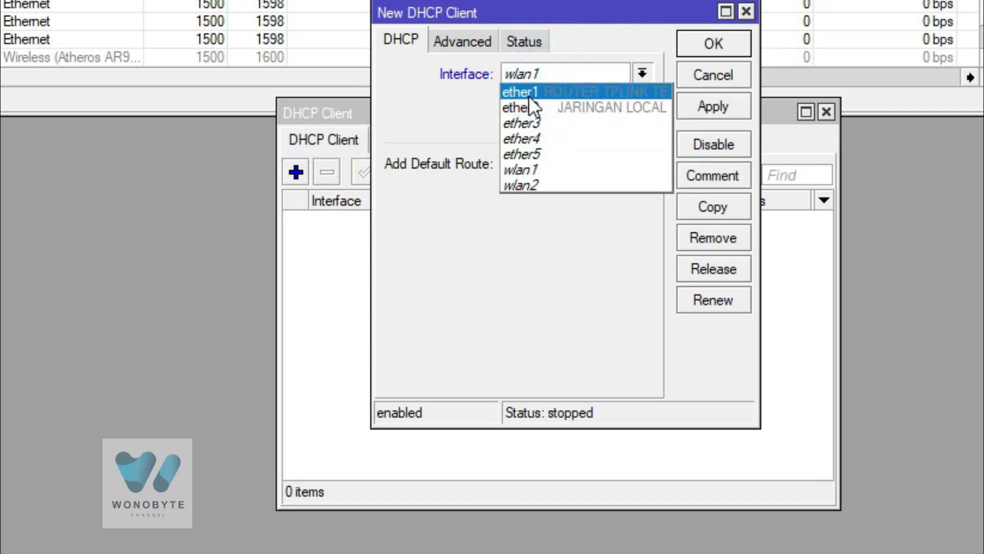
click(528, 92)
click(695, 113)
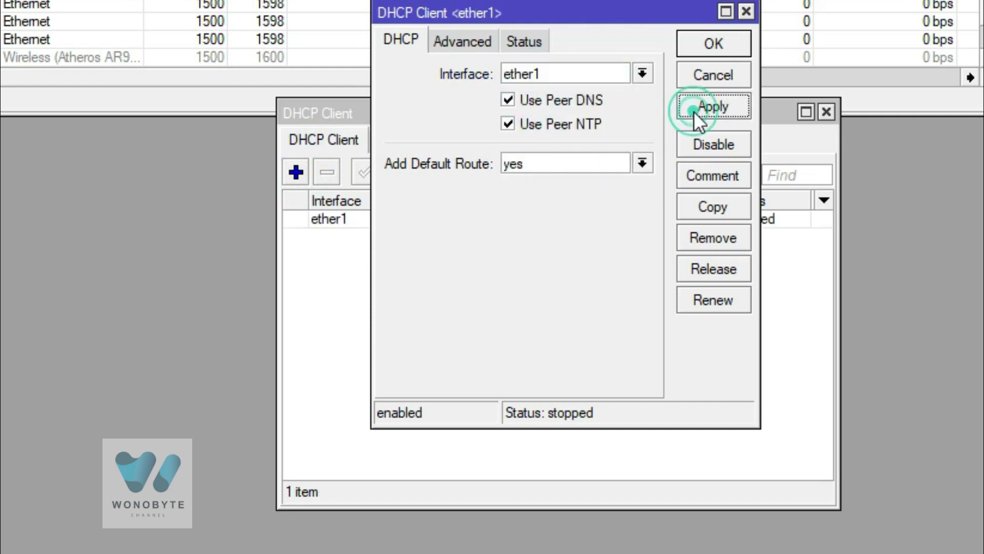
click(697, 51)
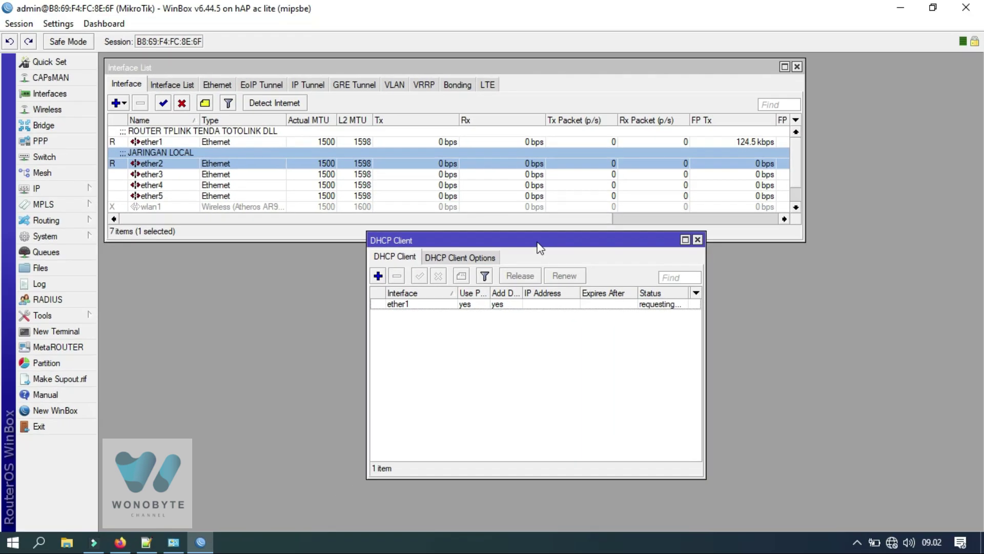
drag(562, 160, 157, 171)
drag(279, 254, 275, 254)
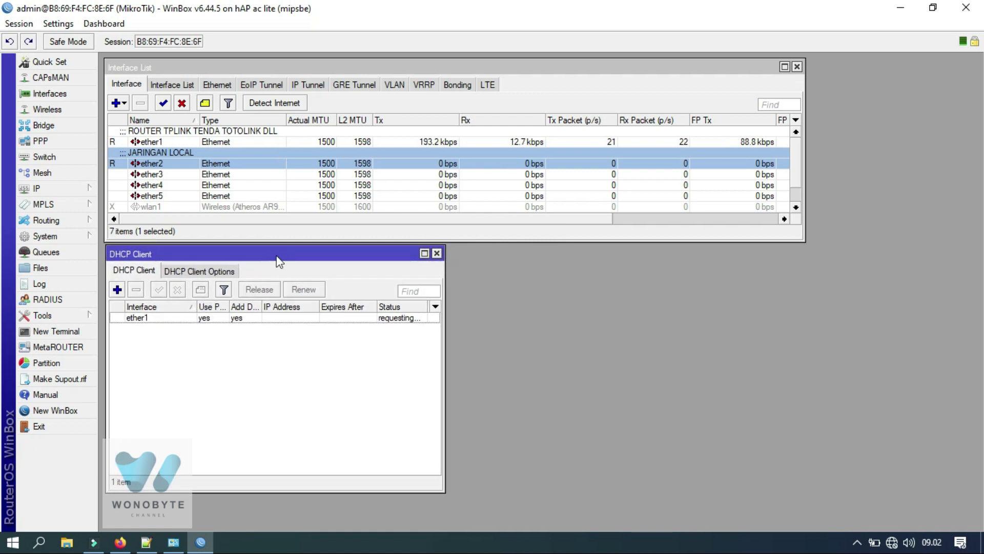
drag(325, 490, 324, 358)
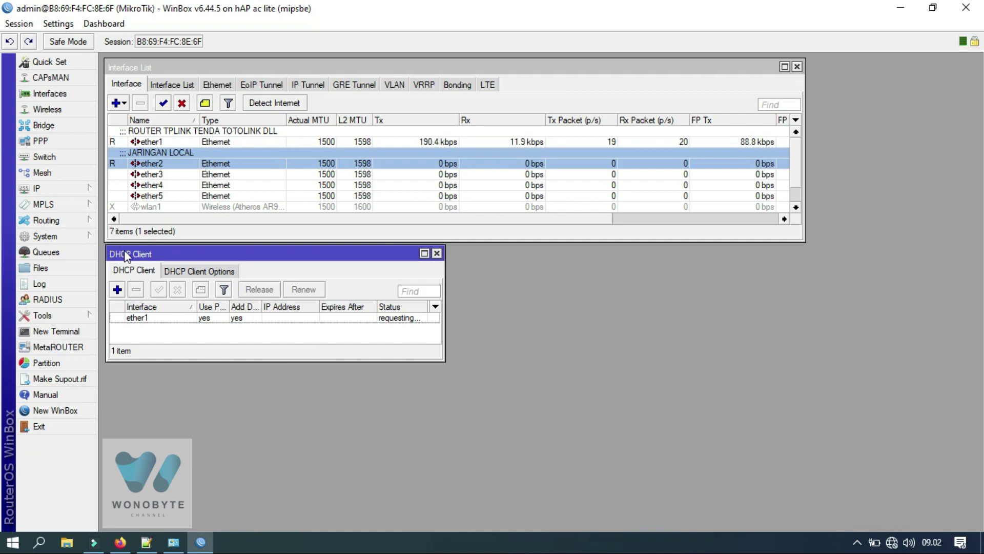
drag(126, 256, 124, 256)
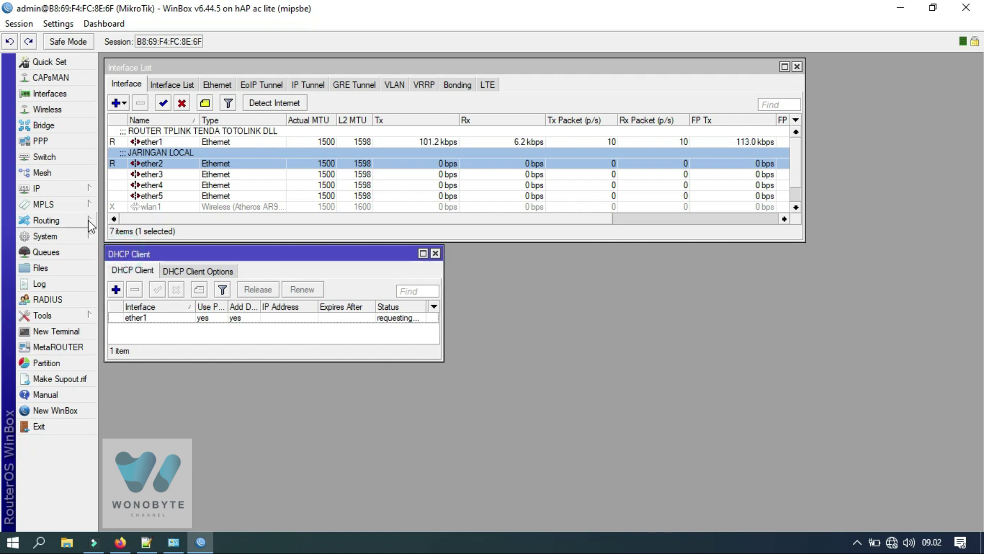
Enable Allow Remote Requests in IP > DNS, keeping 192.168.0.254 as the dynamic server.
click(80, 190)
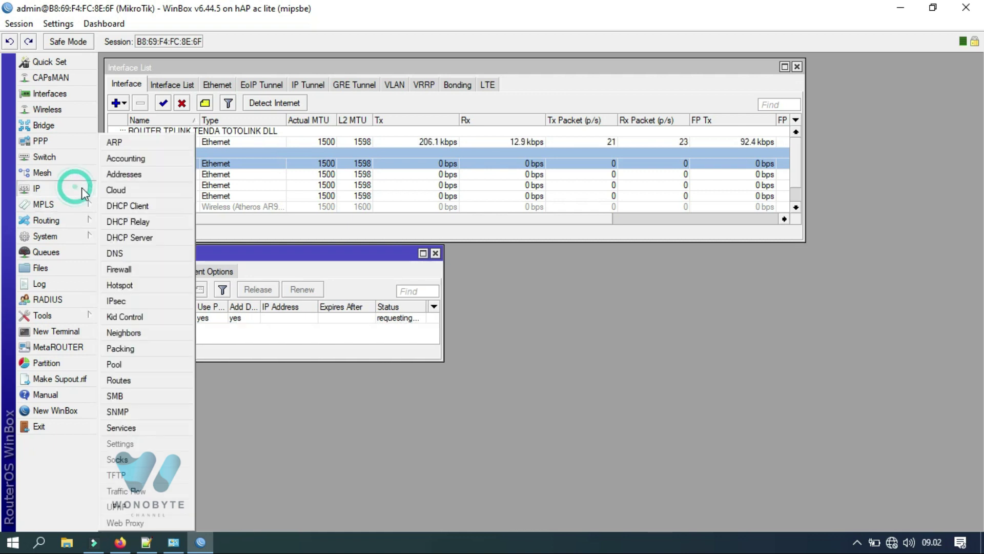
click(124, 251)
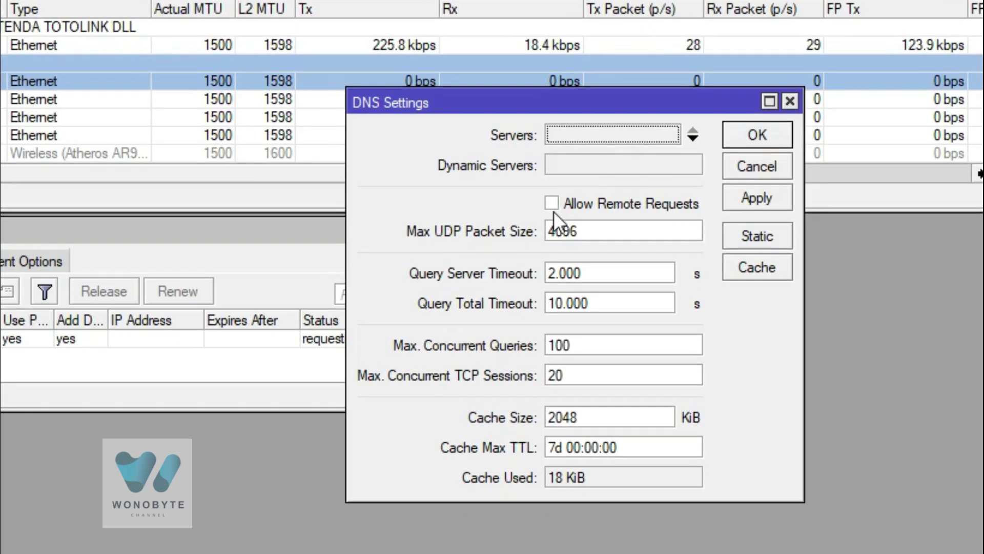
click(526, 237)
drag(554, 103, 706, 165)
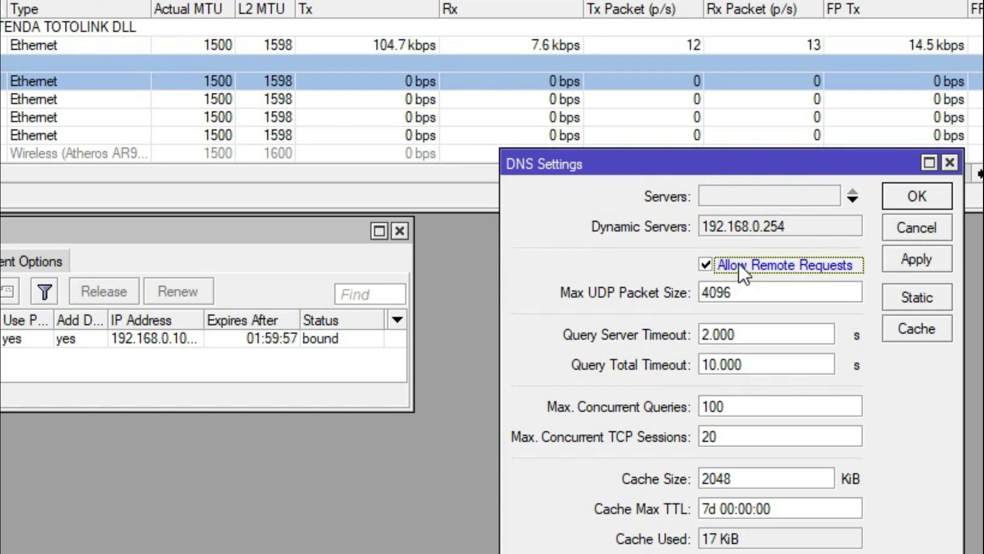
click(904, 266)
click(914, 202)
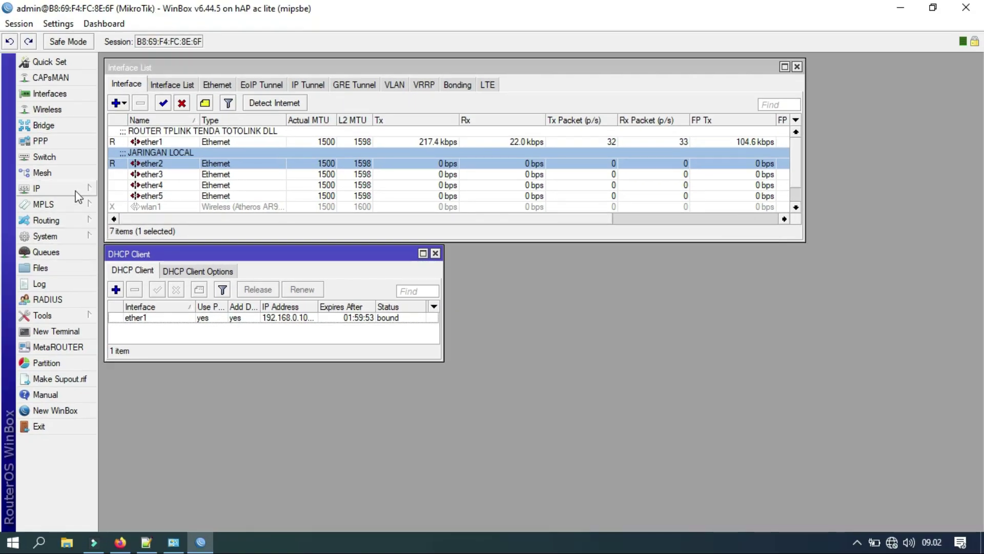
click(75, 190)
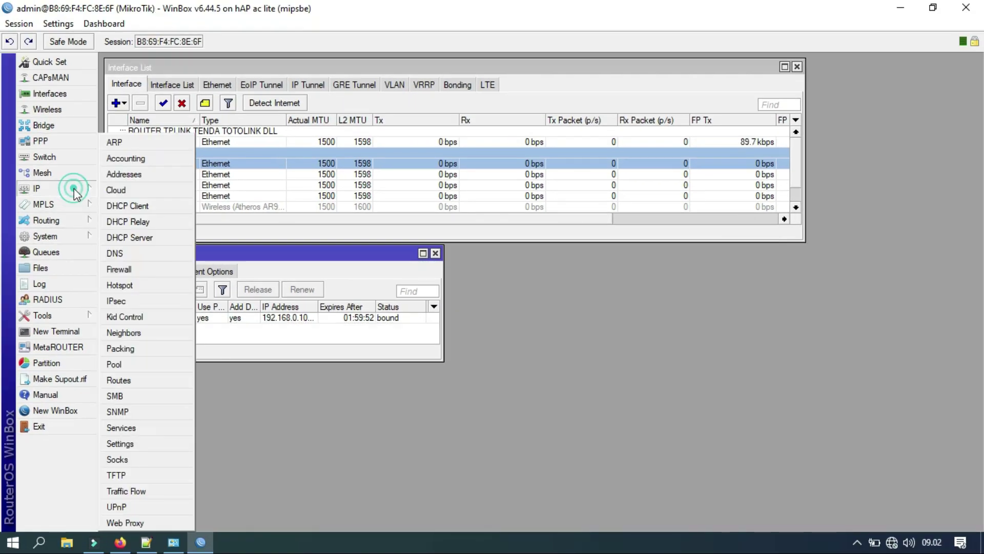
Start a new Firewall NAT rule matching Out. Interface ether1.
click(128, 270)
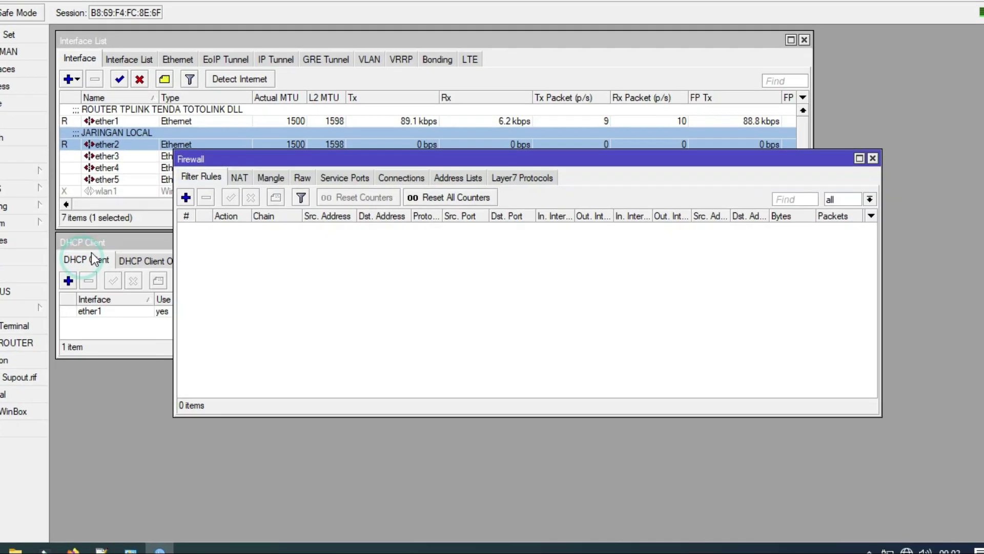
click(275, 193)
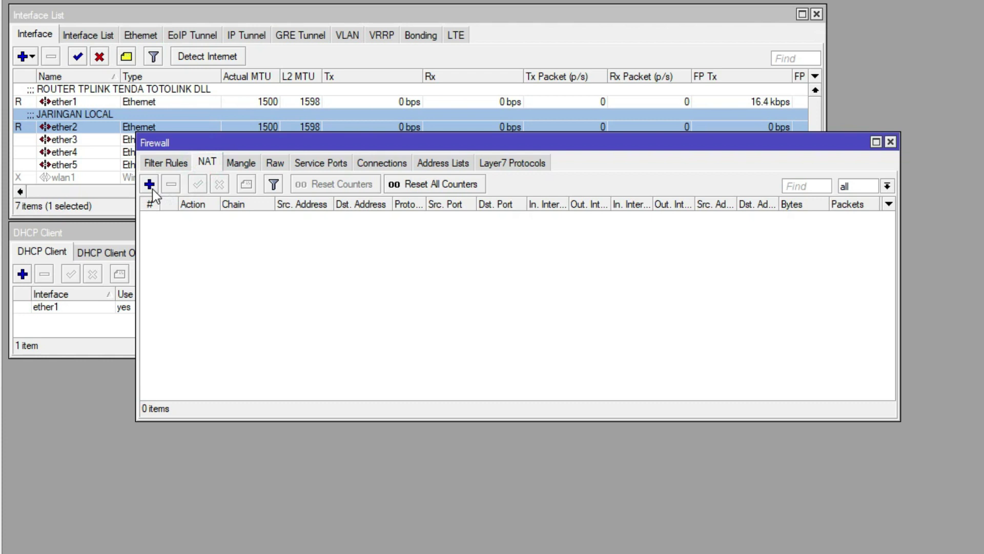
click(150, 185)
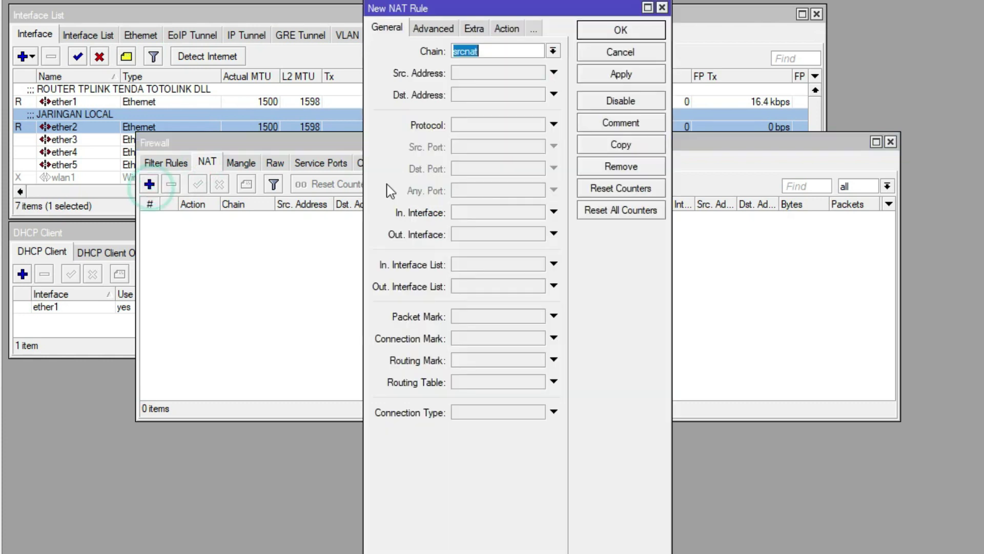
click(483, 212)
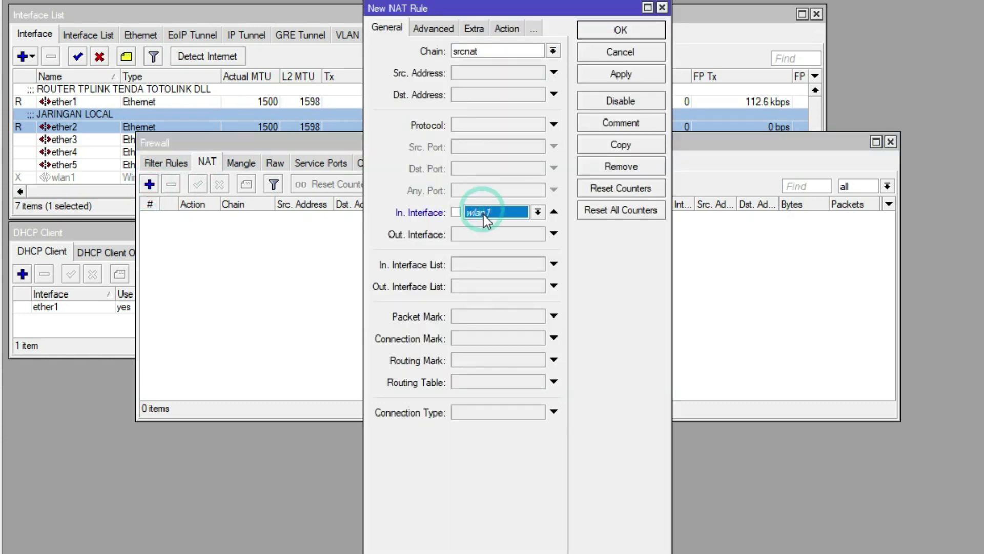
click(554, 212)
click(554, 233)
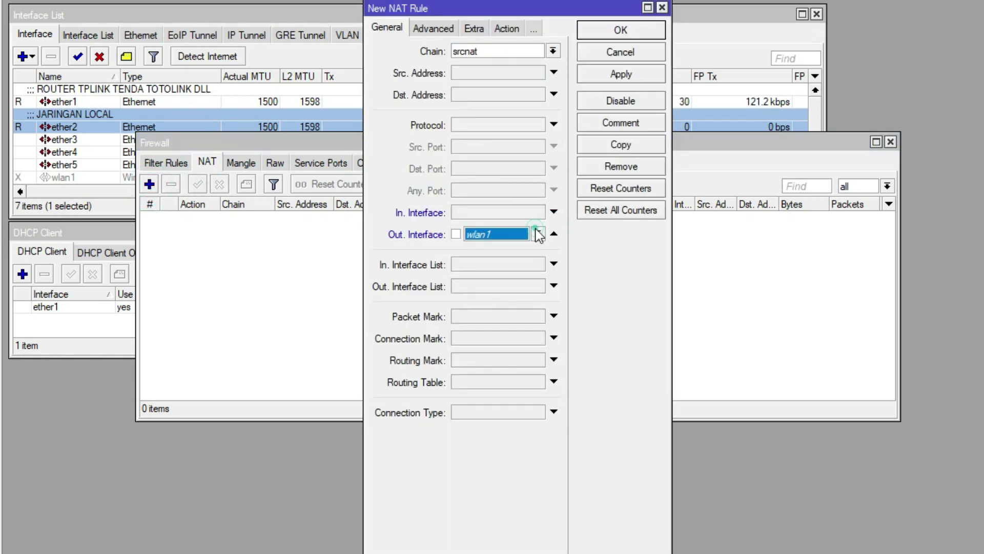
click(538, 233)
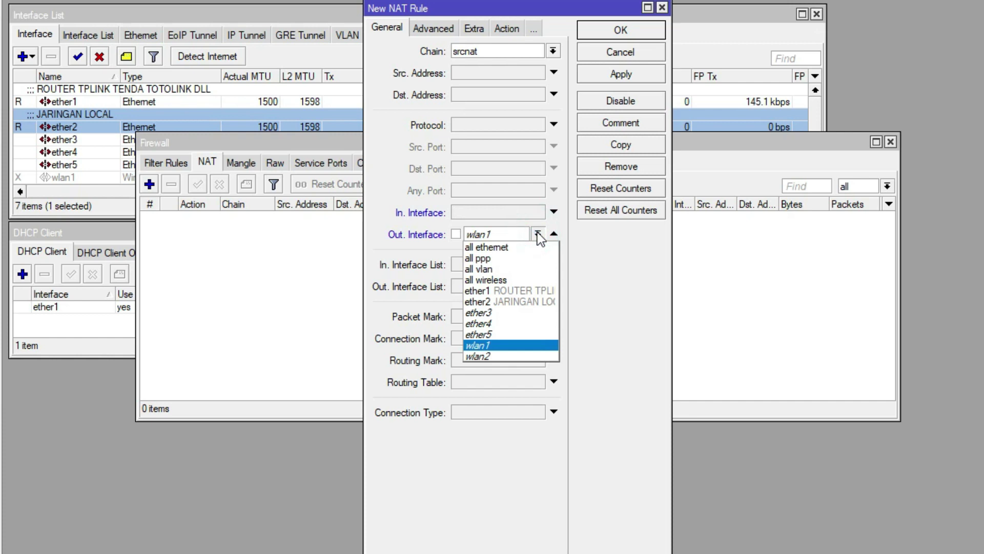
click(516, 290)
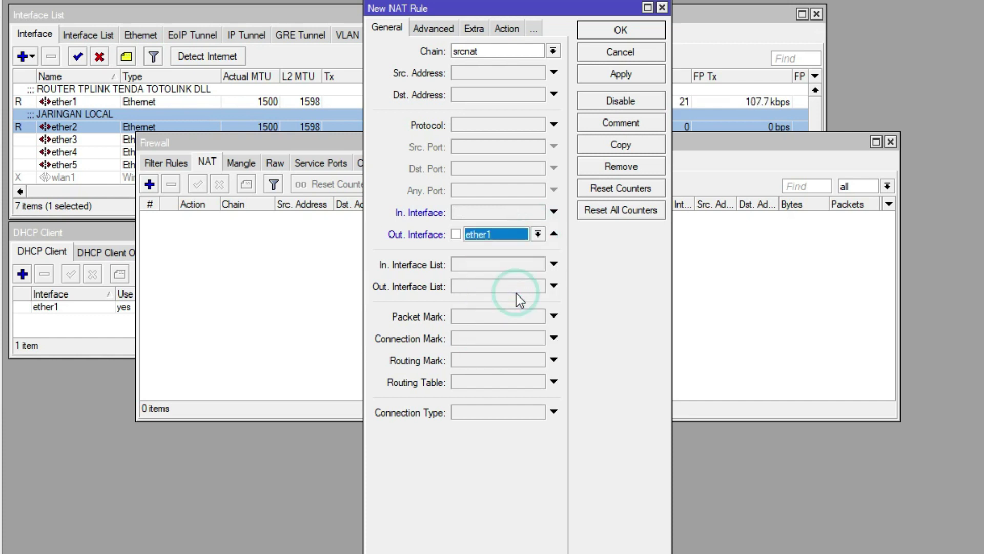
Set the NAT rule's action to masquerade, save it, and close Firewall.
click(505, 28)
click(506, 51)
click(474, 127)
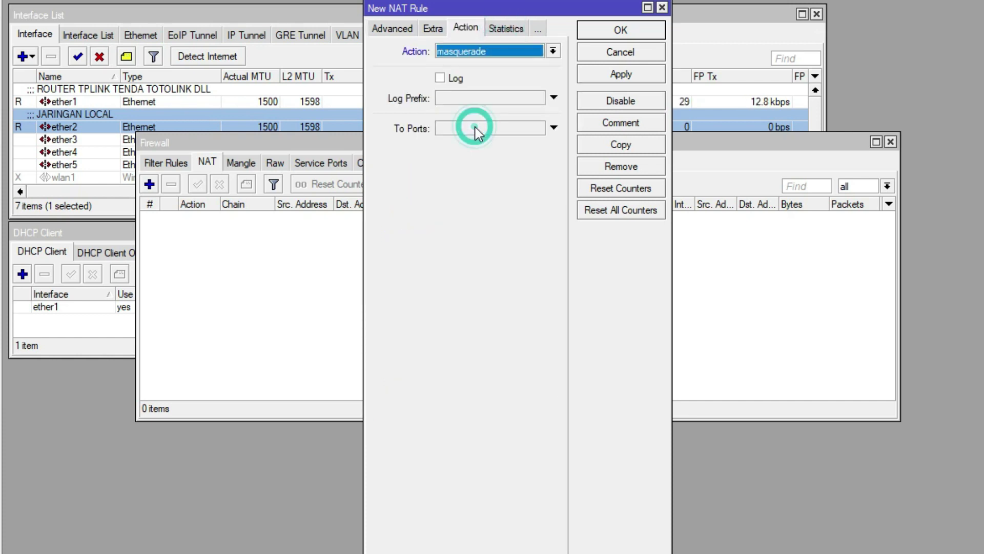
click(590, 82)
click(604, 37)
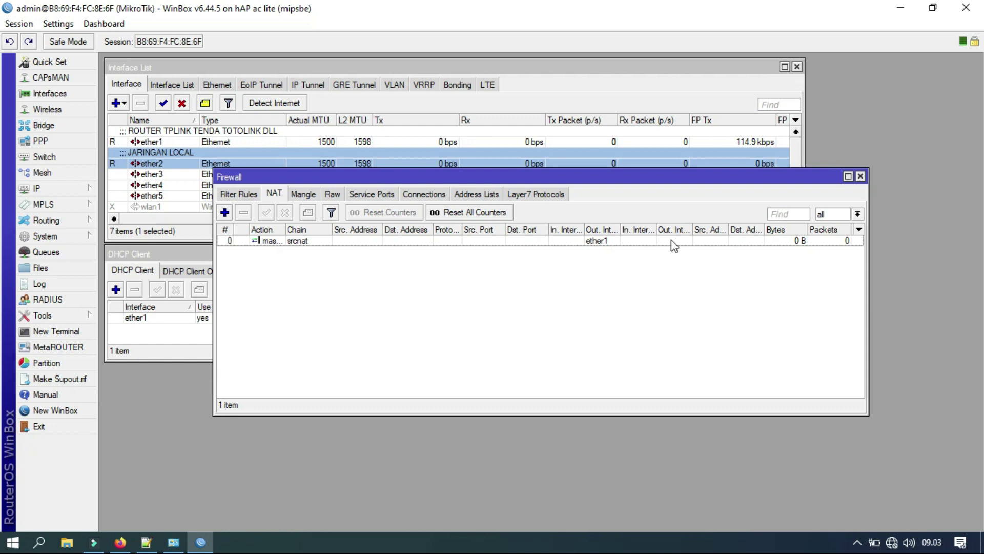
click(860, 176)
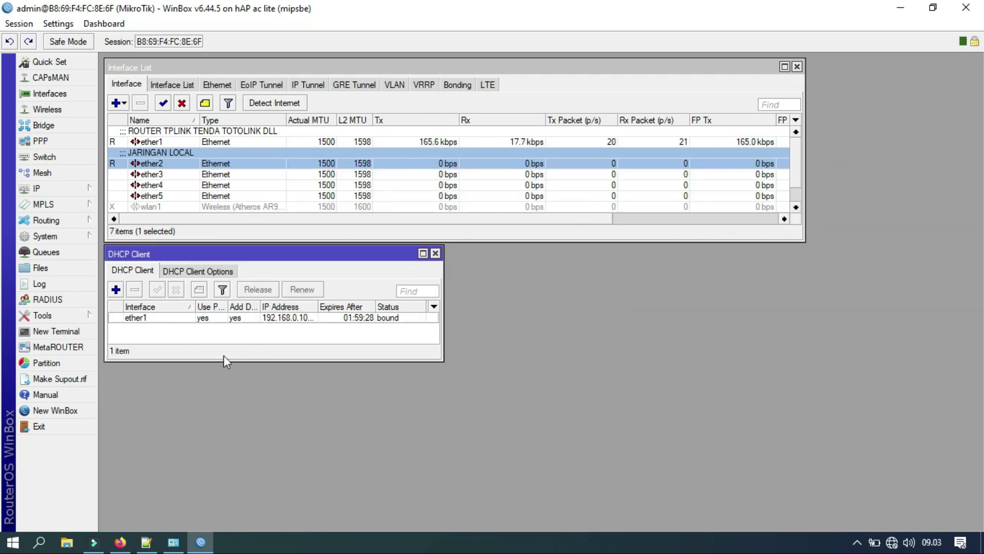
click(85, 331)
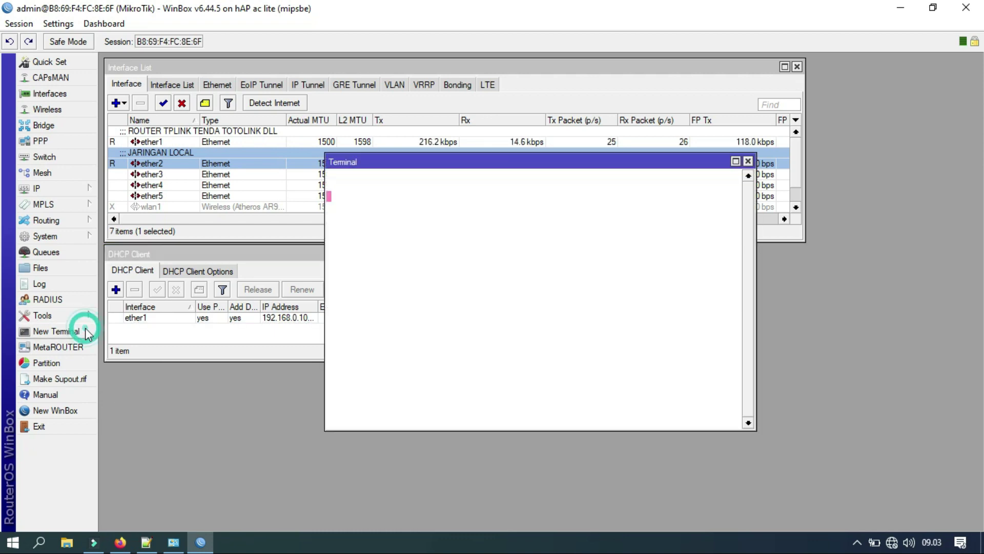
drag(420, 165, 552, 218)
text(PING)
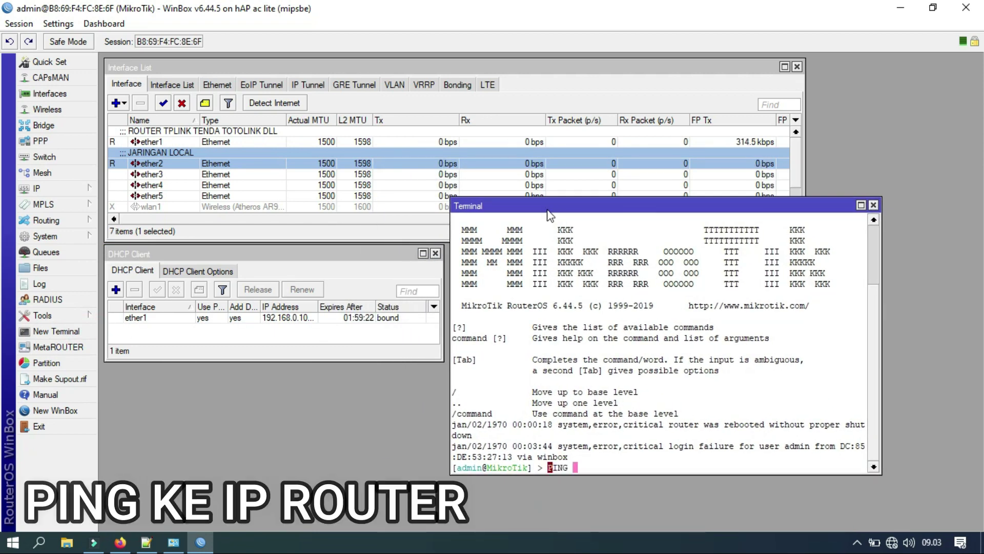
key(BackSpace)
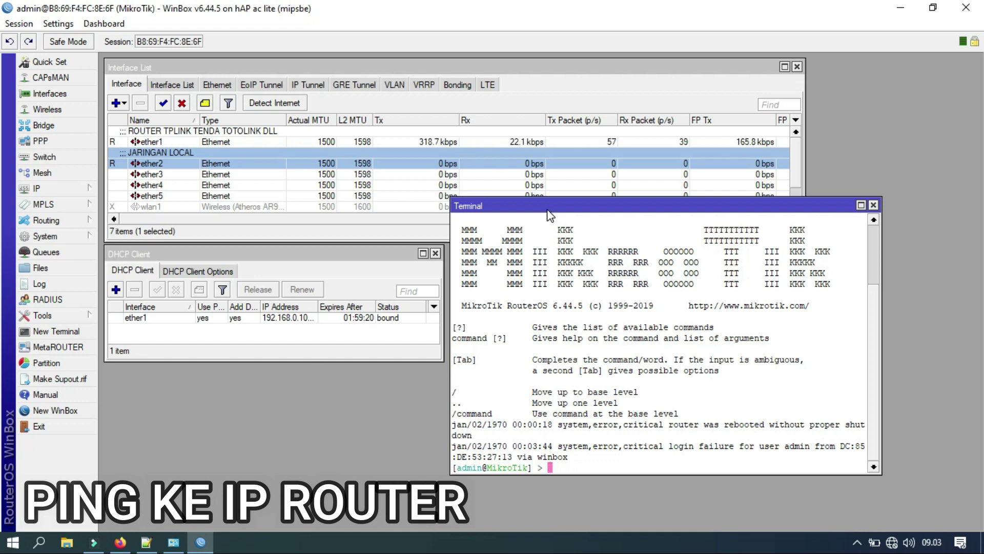
text(ping 19)
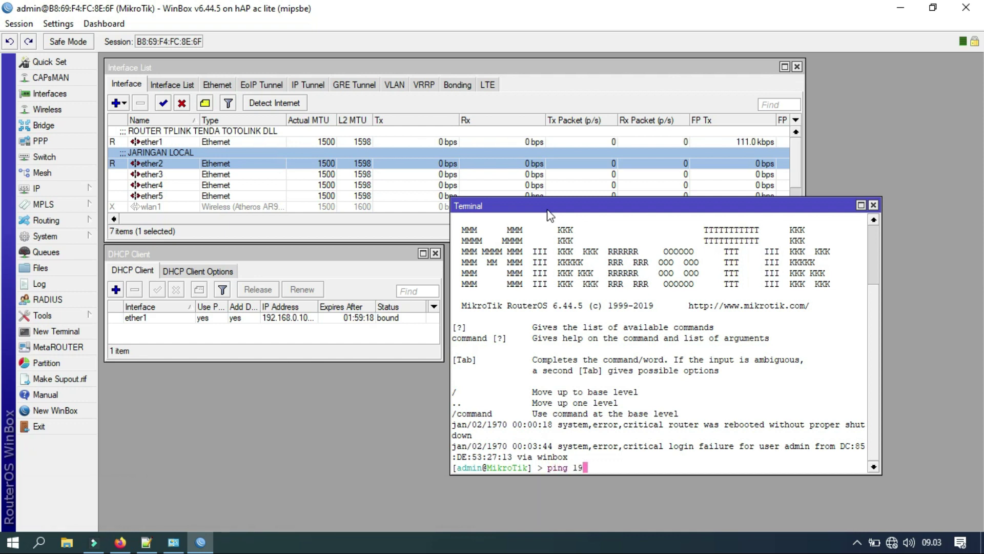
text(2.168.0.254)
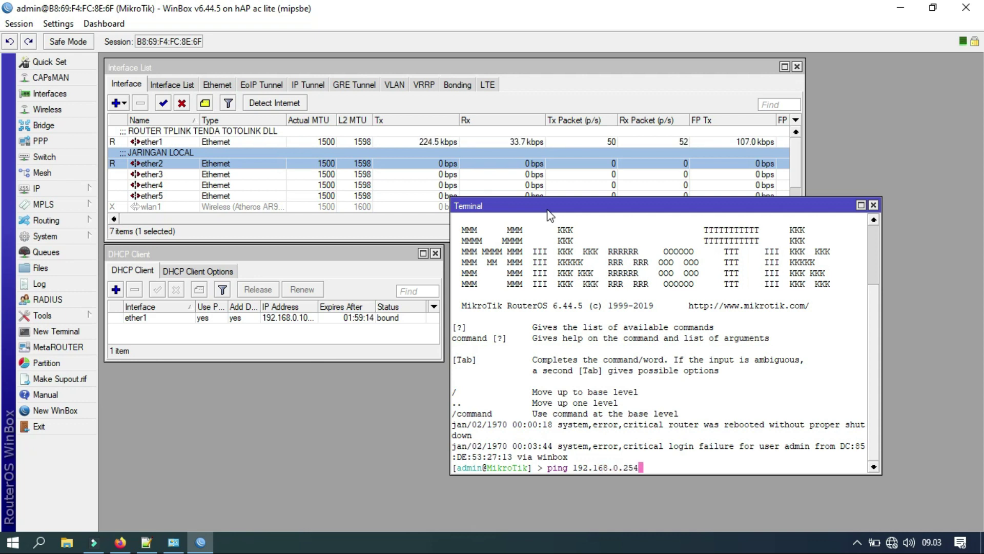
key(Return)
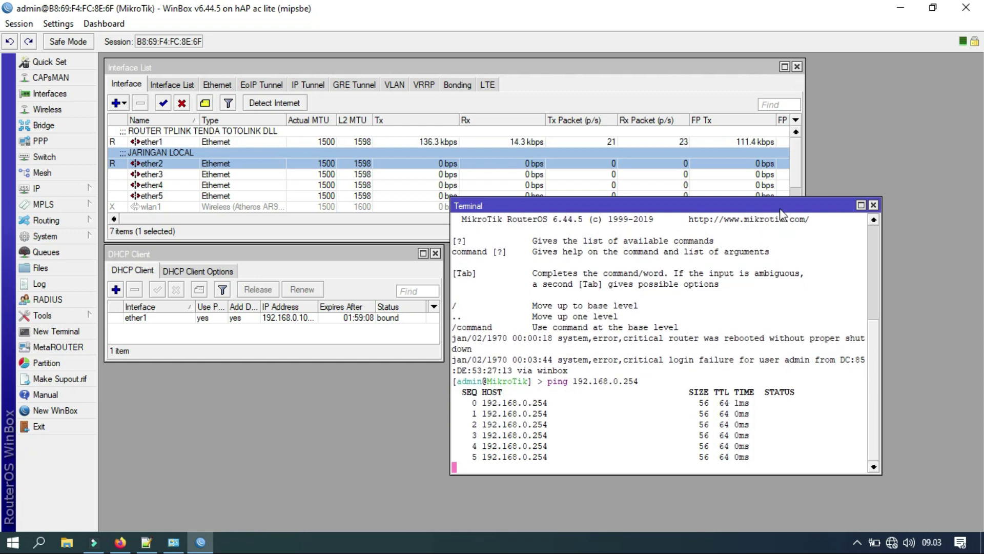
click(874, 206)
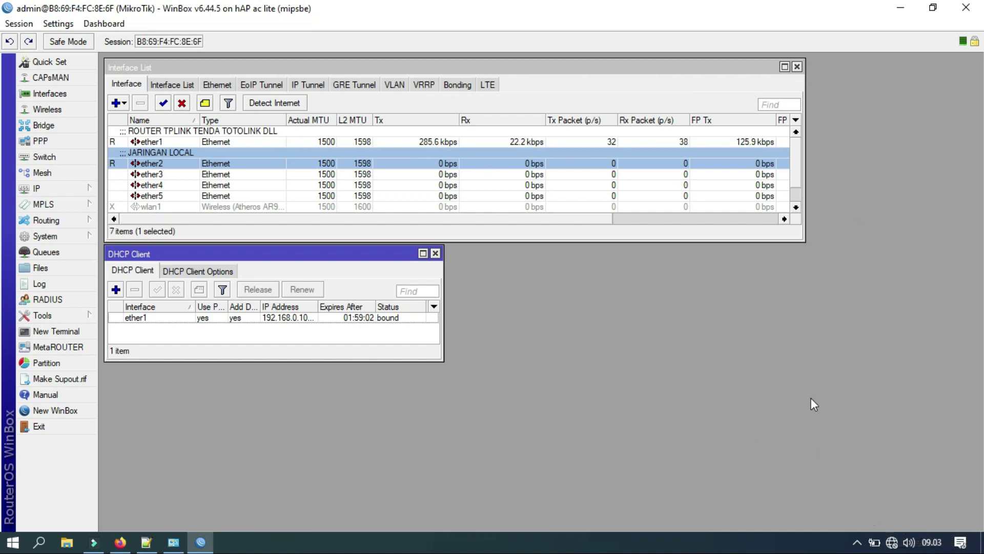
Run ipconfig /renew in Command Prompt and decline making the PC discoverable.
key(super+r)
key(Return)
text(ipconfig /renw)
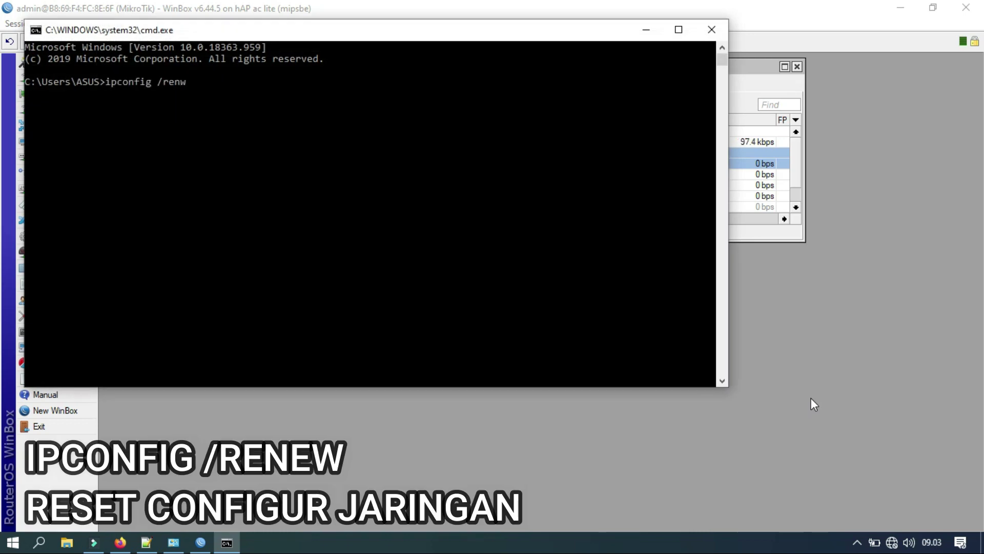
key(Return)
key(Up)
text(e)
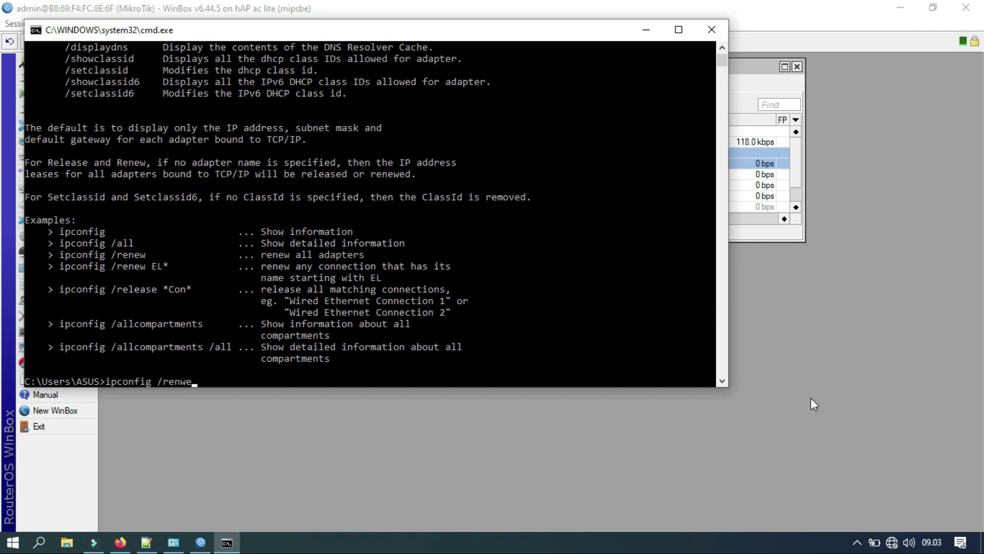
key(Return)
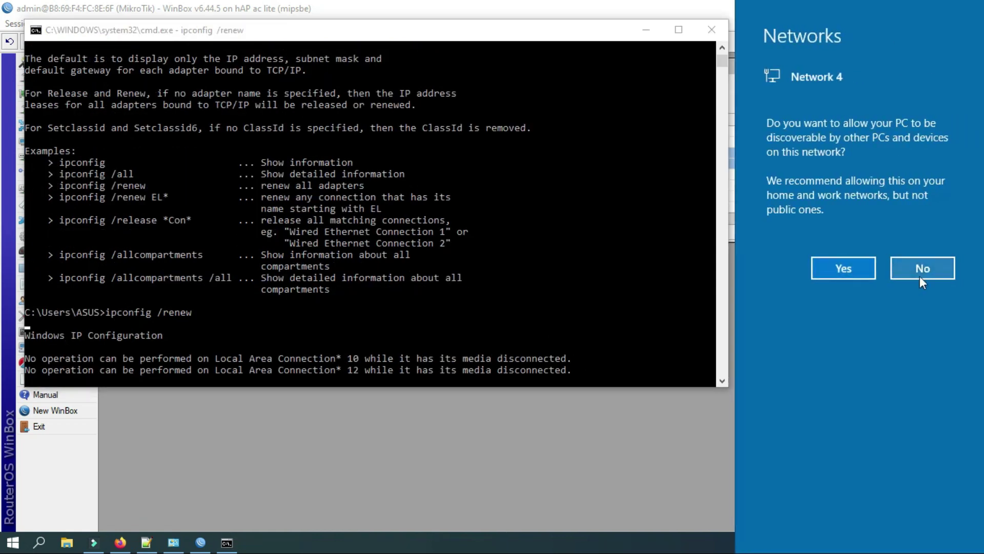
click(908, 265)
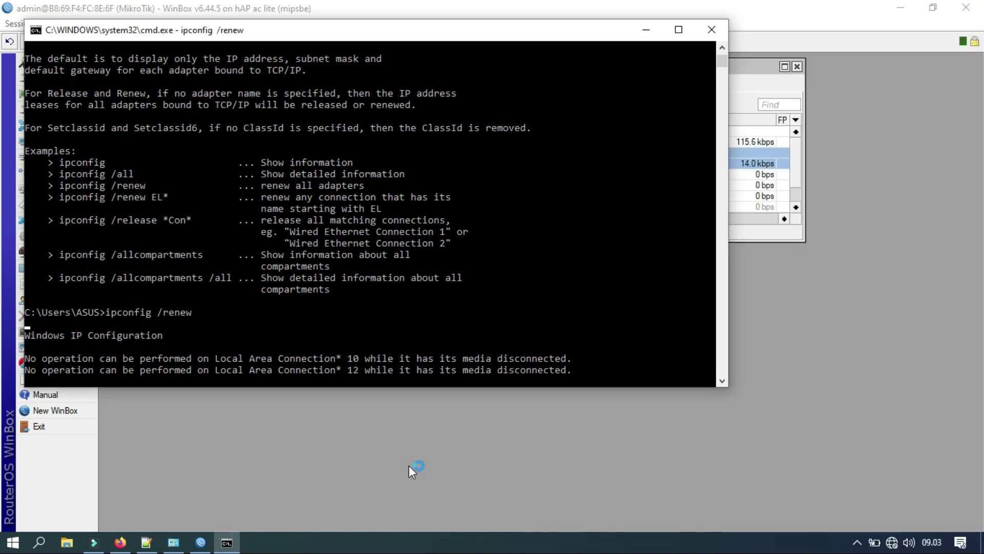
click(173, 542)
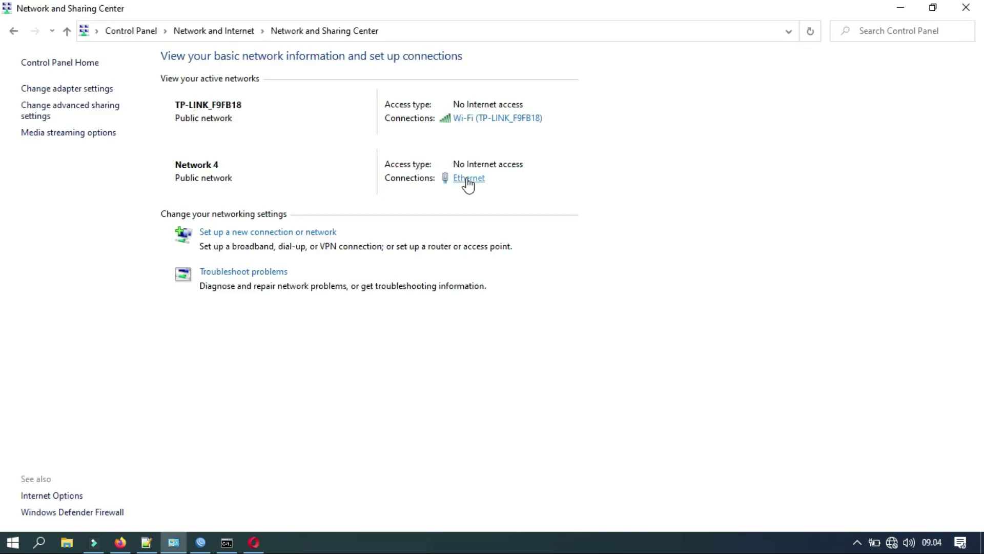
Disconnect the TP-LINK_F9FB18 Wi-Fi and check Ethernet's 192.168.100.254 address and 192.168.100.1 gateway.
click(892, 542)
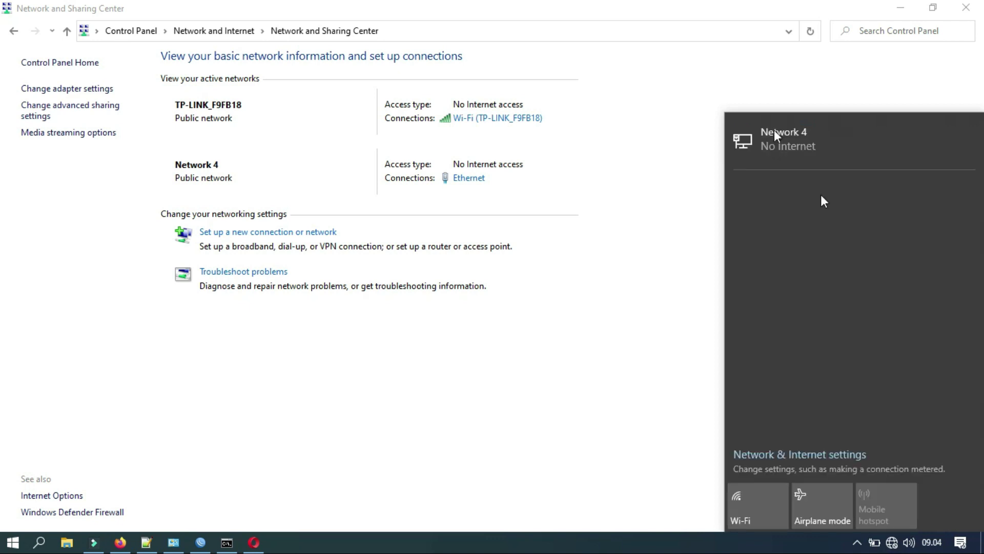
click(898, 262)
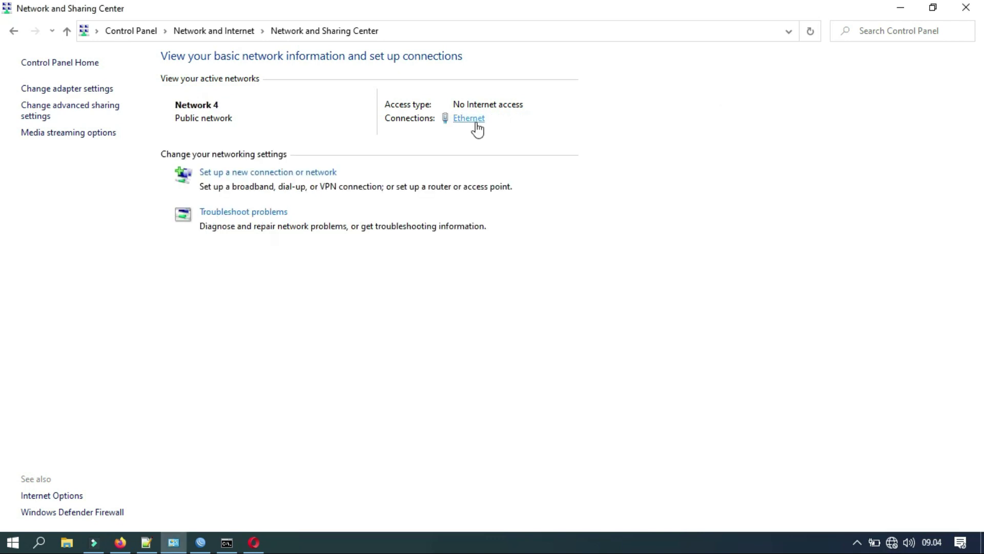
click(471, 119)
click(431, 265)
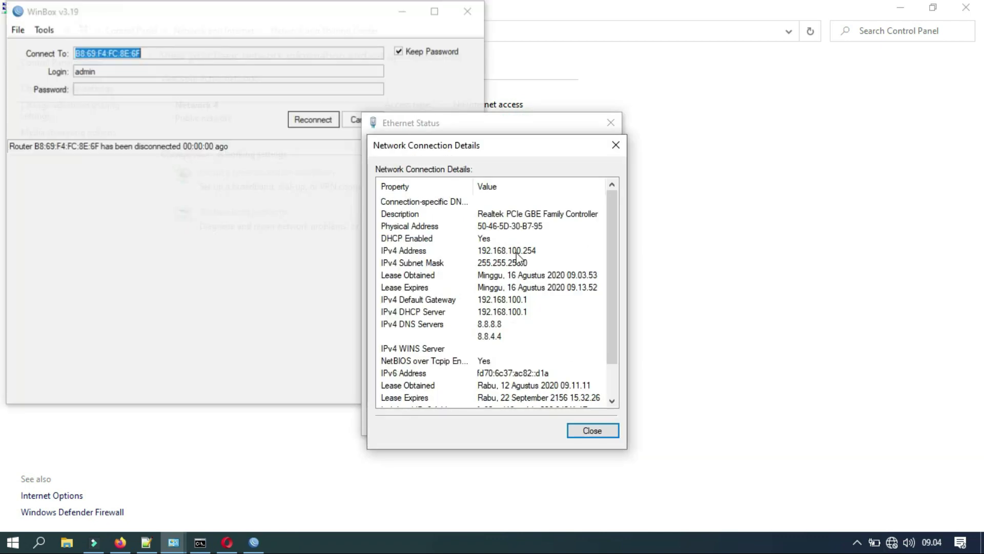
click(515, 251)
click(516, 302)
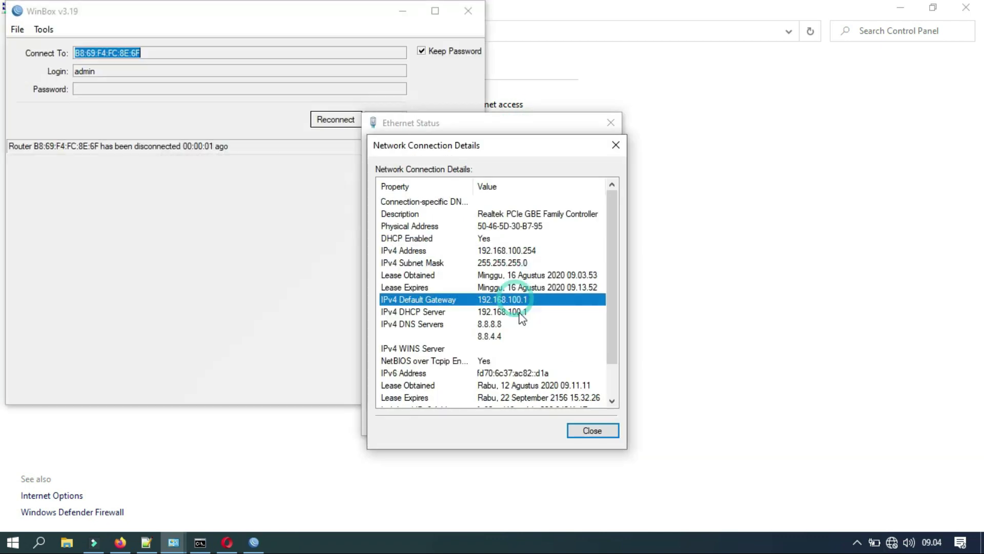
Close the Ethernet status dialogs and reconnect WinBox to the router.
click(616, 145)
click(610, 122)
click(339, 119)
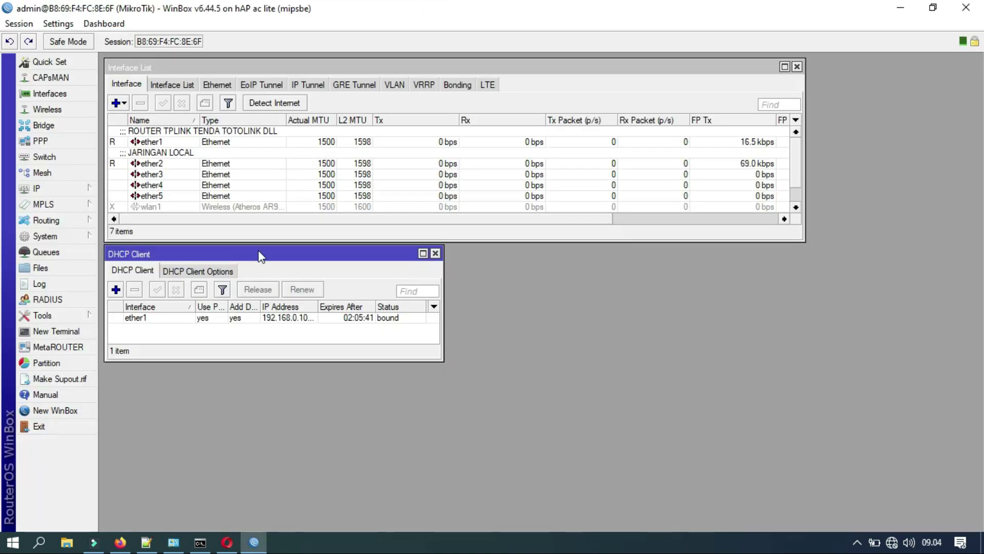
Ping 192.168.0.254 from the PC, confirm 1 ms replies, then close Command Prompt.
click(200, 542)
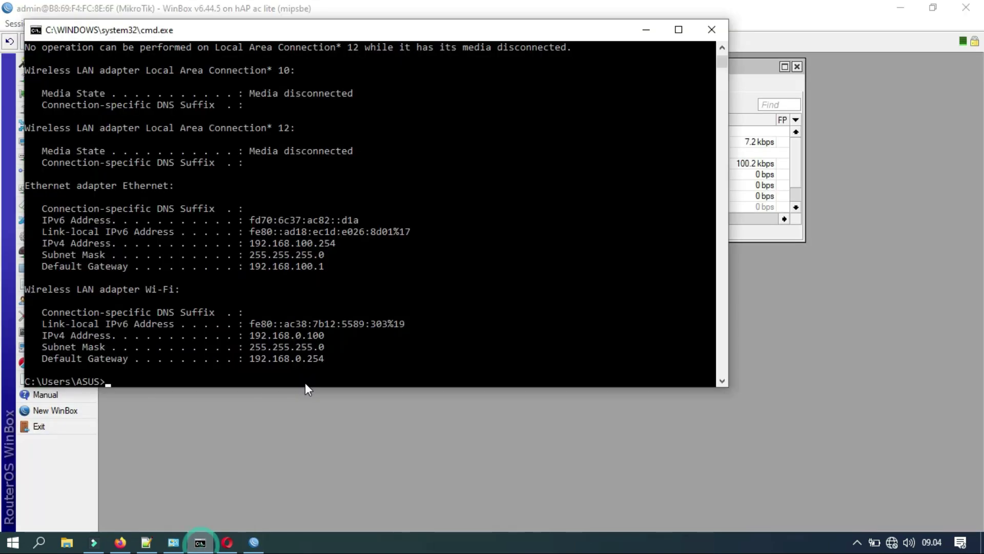
text(ping 1)
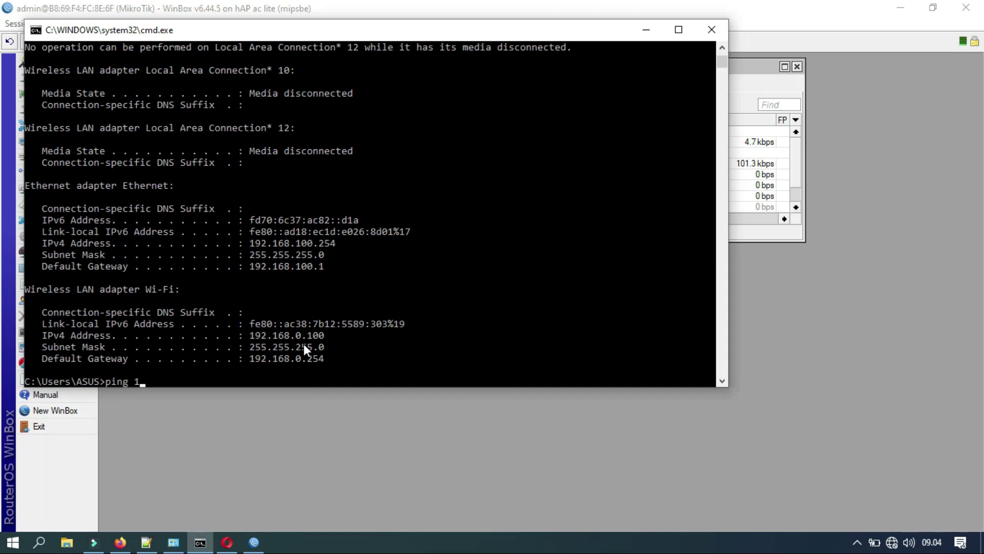
text(92.168.0.254)
key(Return)
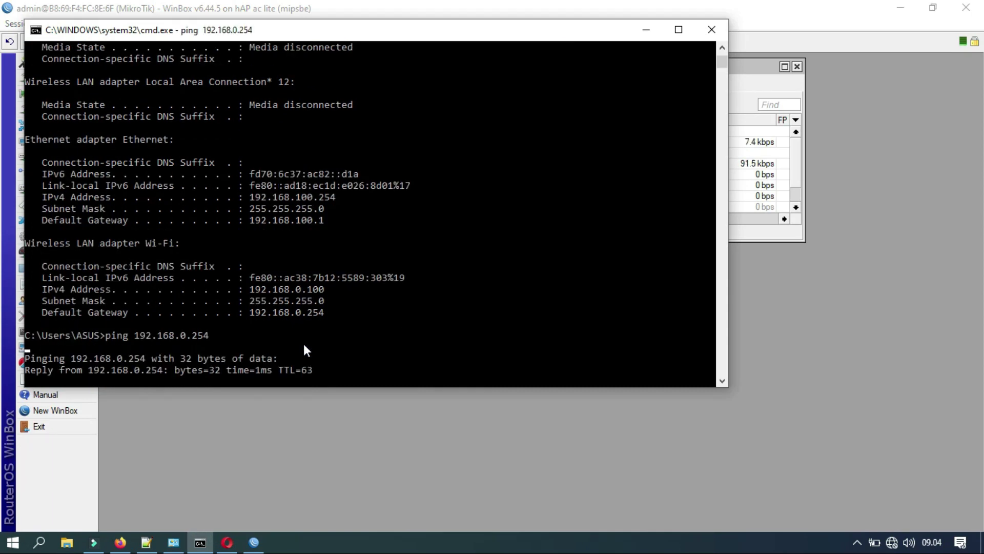
click(712, 30)
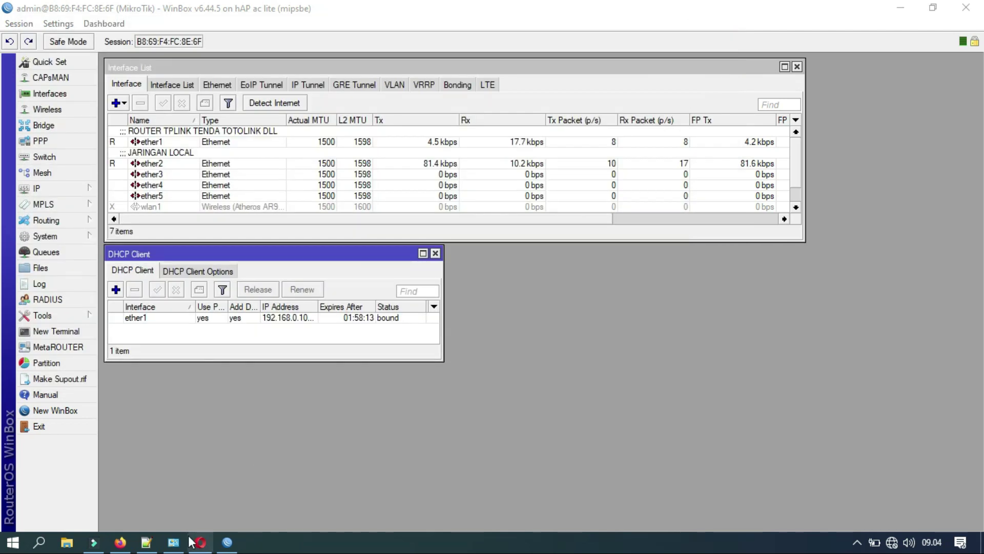
Copy the wifi.id login page URL from Firefox and return to the Notepad++ auto-login script.
click(120, 543)
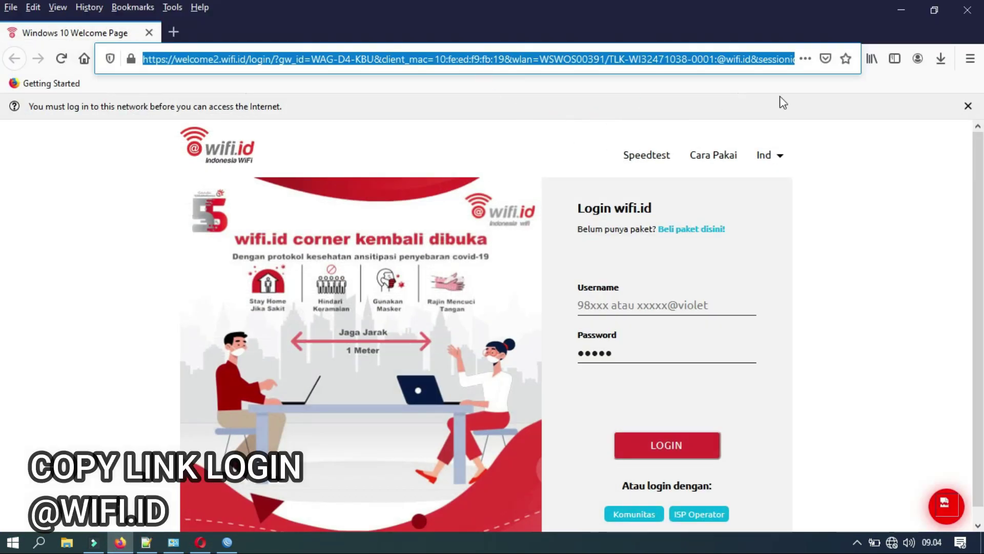
click(112, 171)
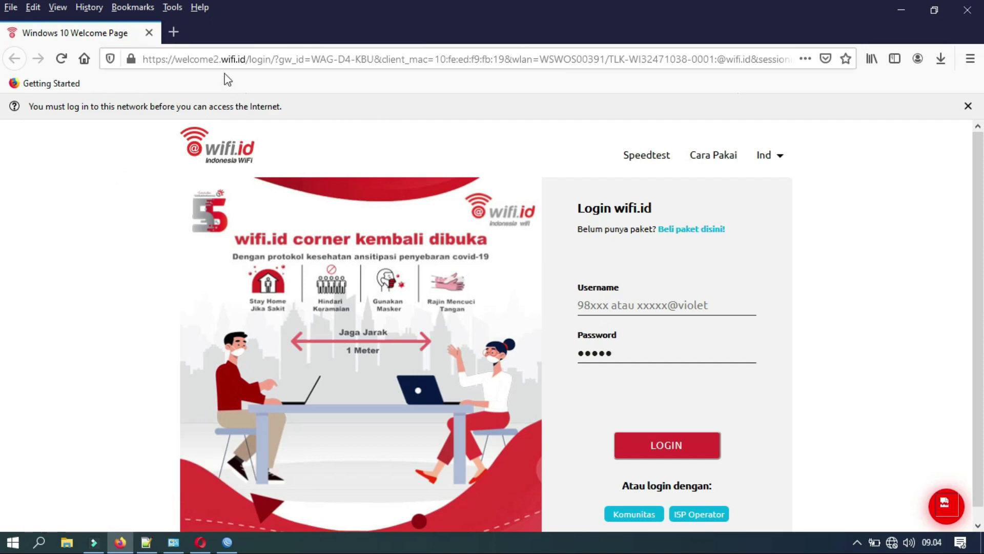
click(220, 60)
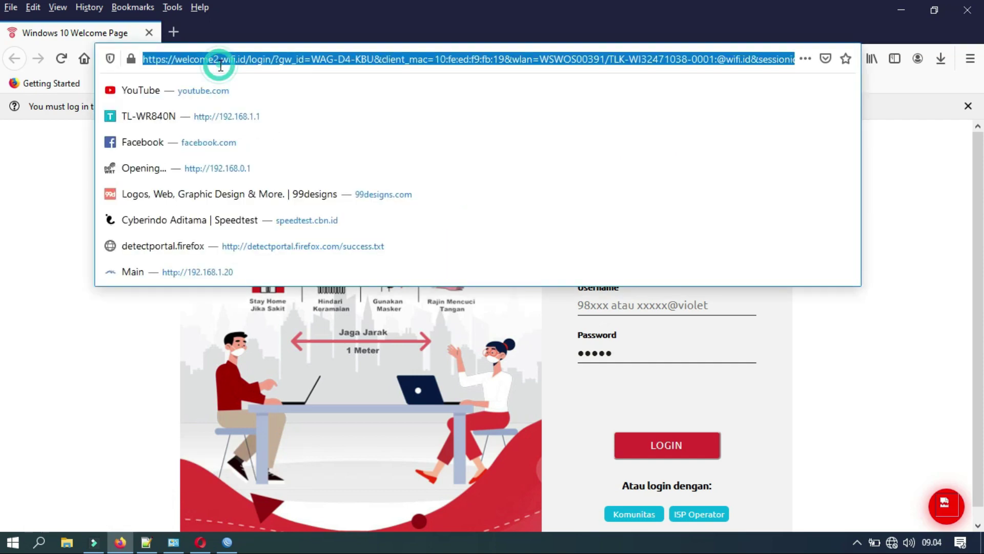
click(147, 545)
click(295, 140)
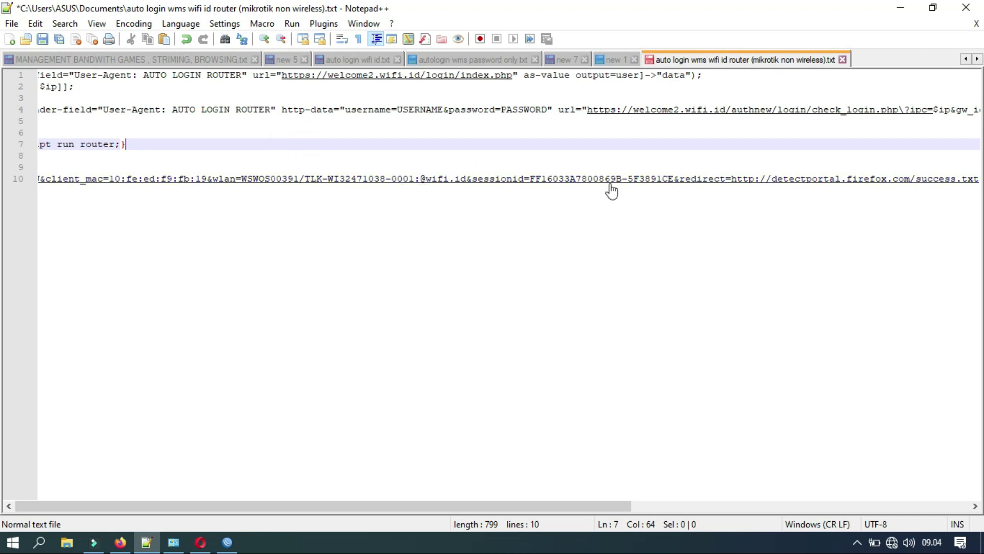
Delete the old gw_id value WAG-D5-KBL on line 4.
drag(500, 506, 890, 489)
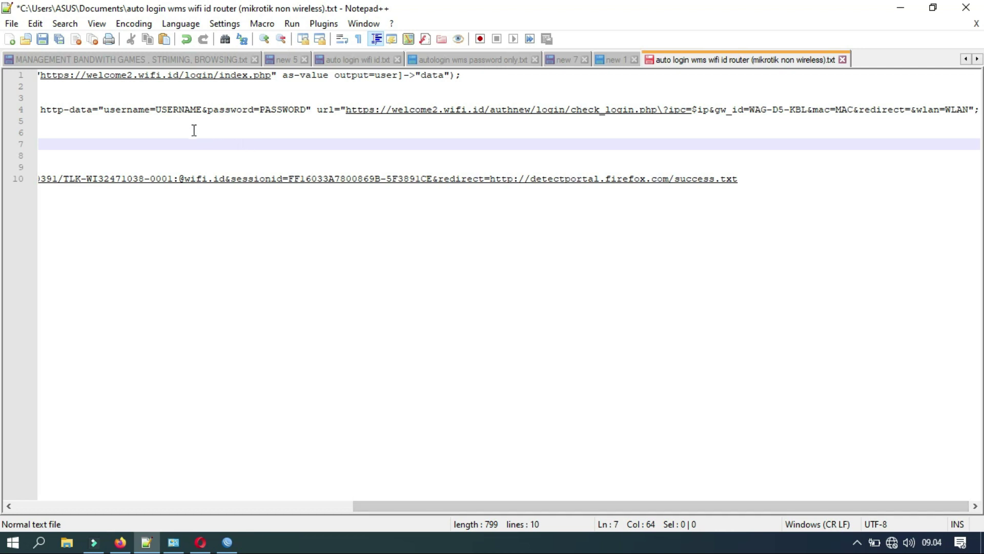
click(188, 111)
click(277, 110)
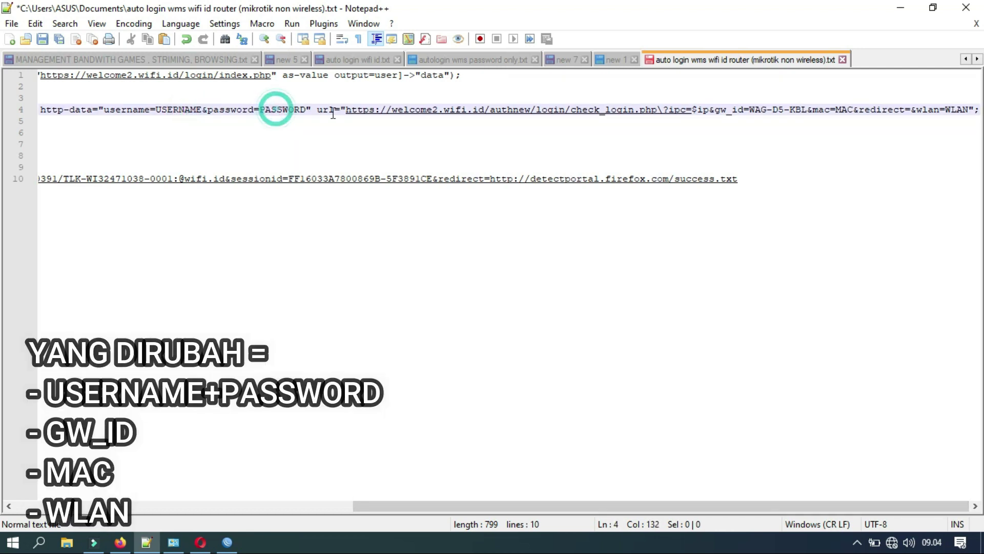
click(754, 109)
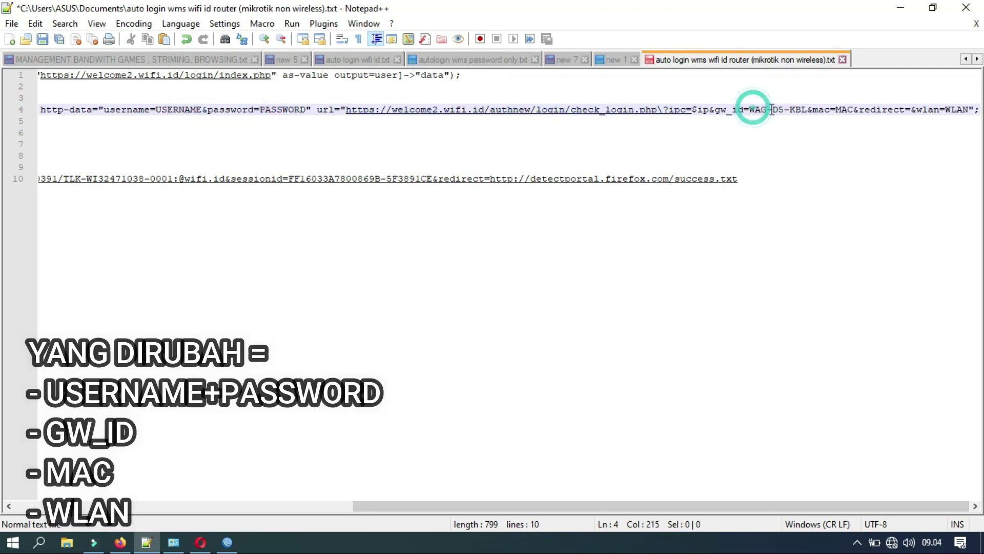
click(802, 110)
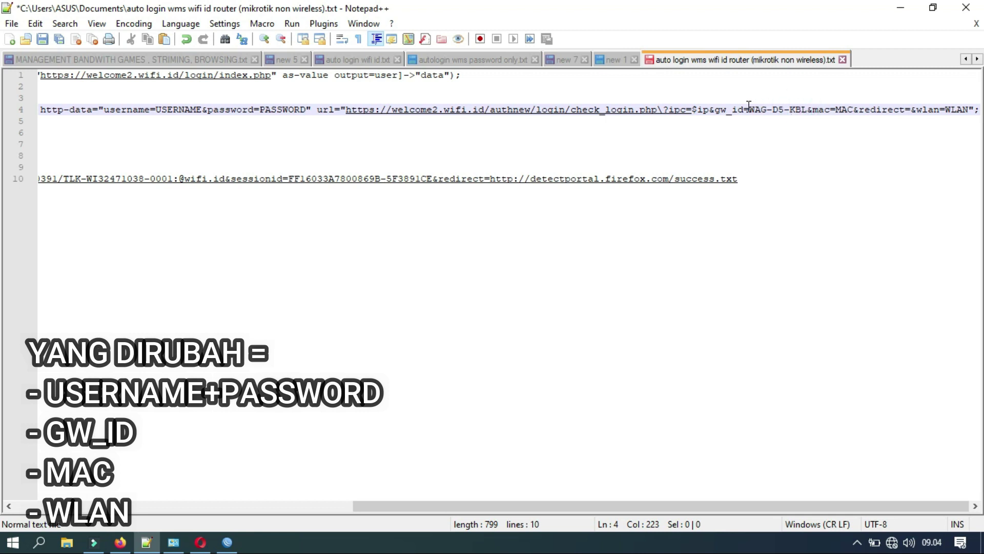
drag(749, 109, 808, 112)
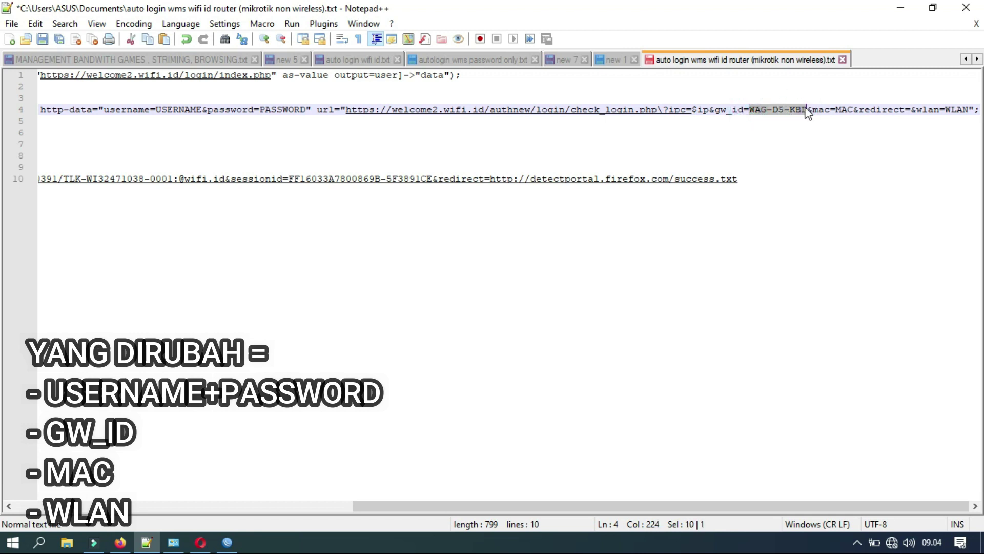
key(Delete)
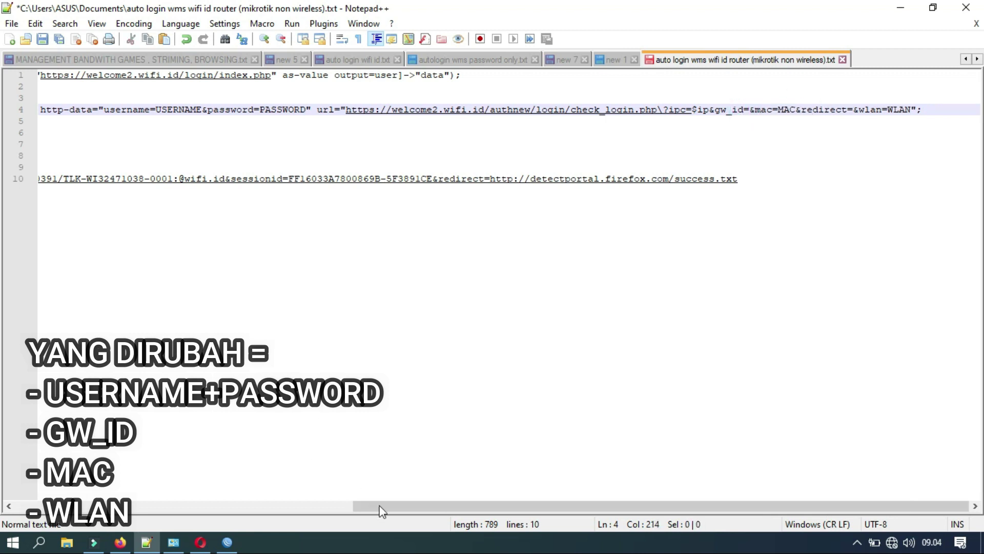
Cut WAG-D4-KBU from the line 10 login link and paste it after gw_id=.
drag(385, 507, 72, 488)
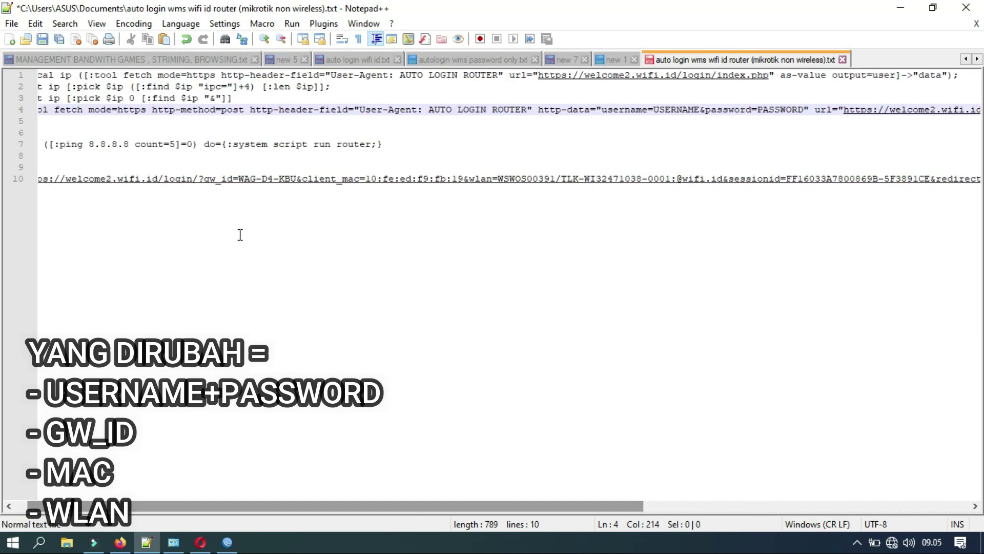
click(239, 179)
drag(244, 179, 298, 179)
key(ctrl+c)
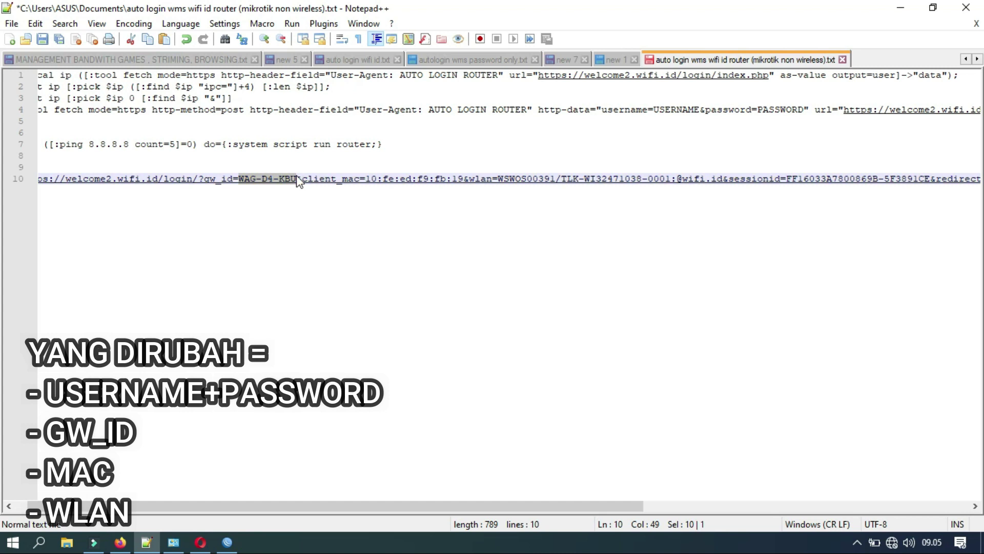
key(Delete)
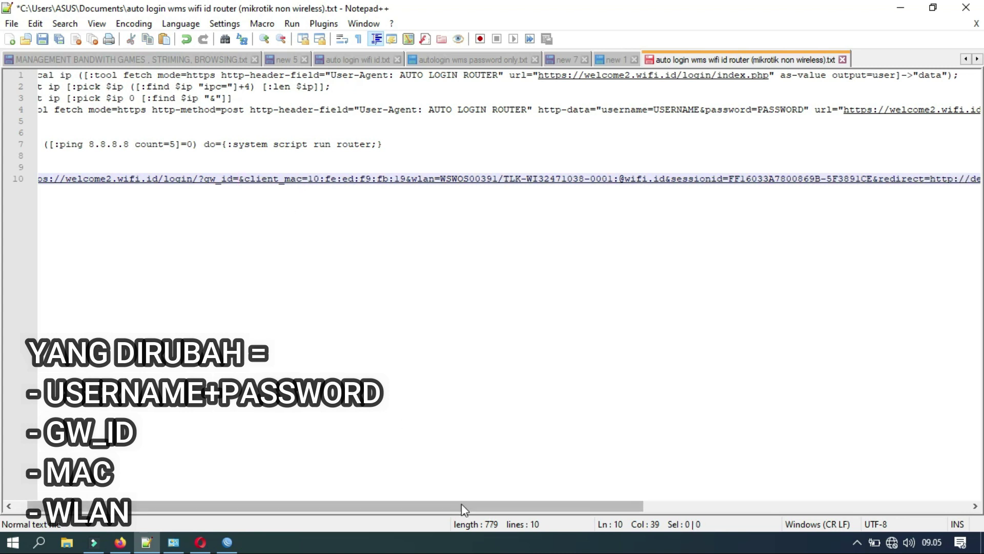
drag(462, 504, 798, 512)
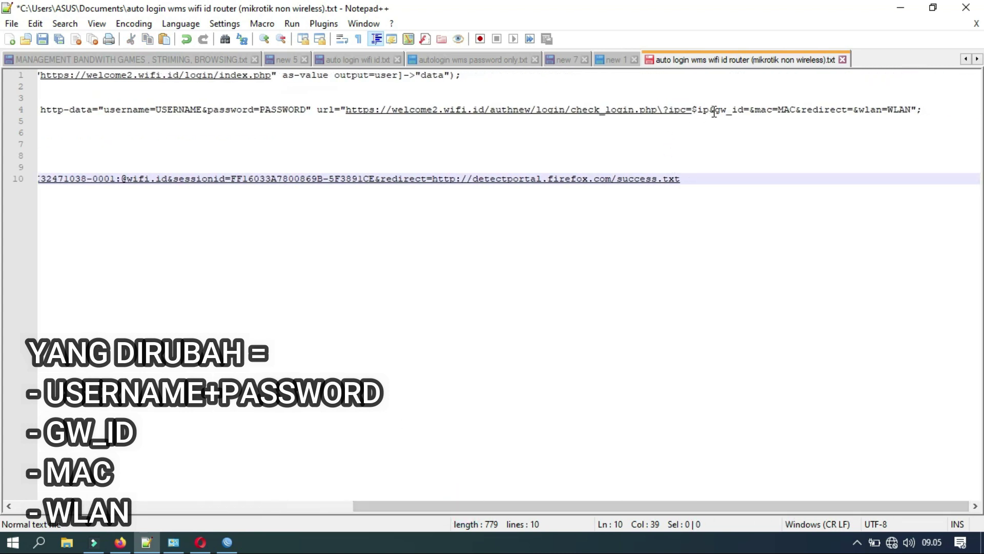
click(752, 110)
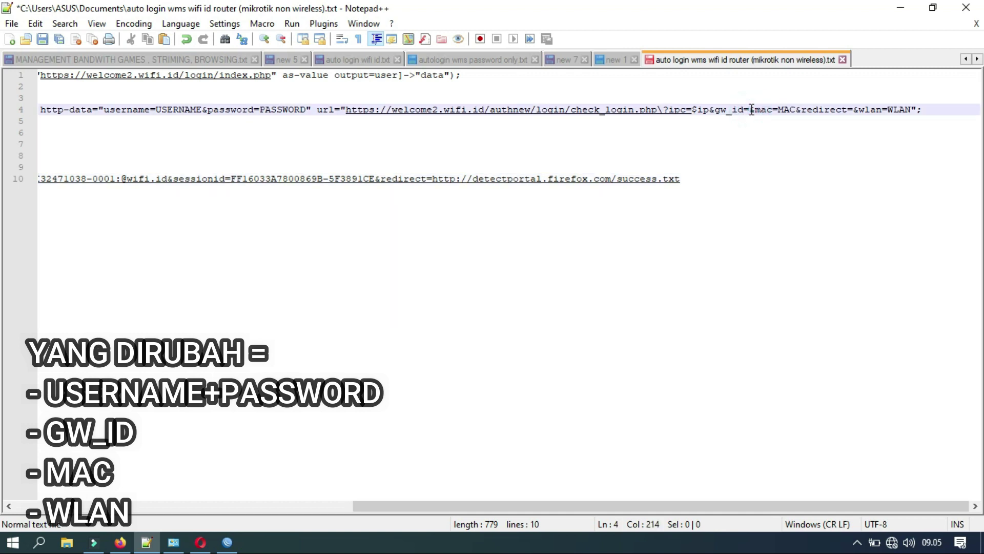
key(ctrl+v)
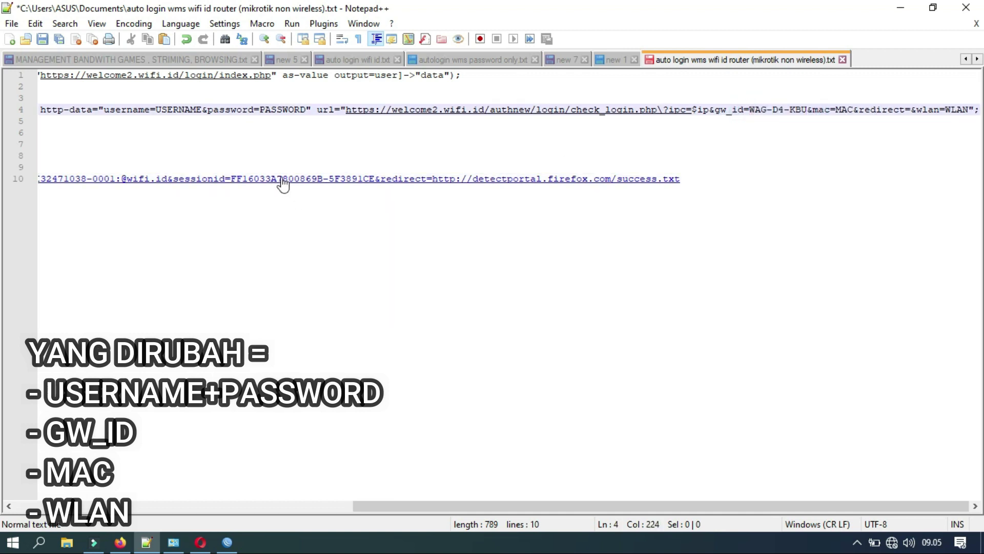
Cut the client MAC address out of the line 10 login link.
drag(406, 506, 210, 491)
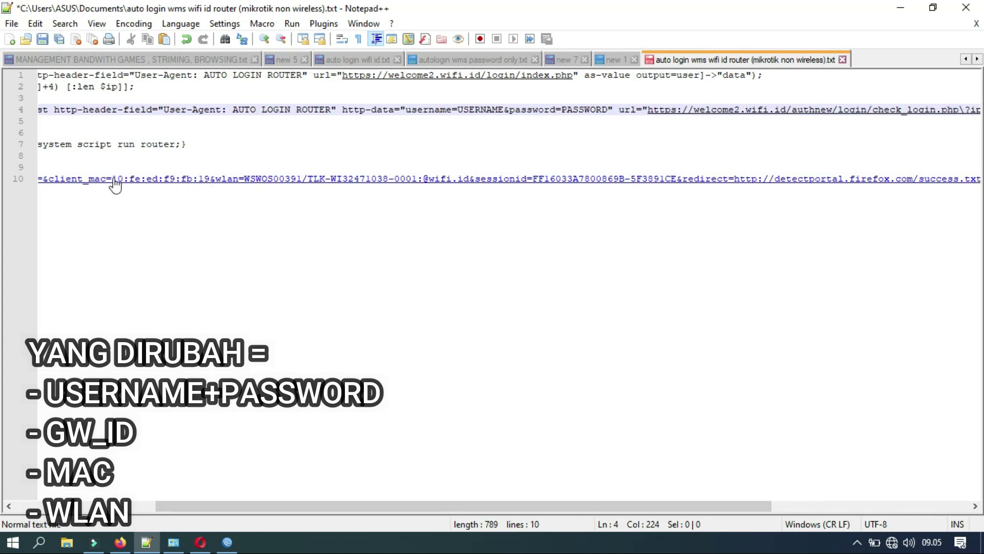
drag(113, 179, 209, 178)
key(ctrl+c)
key(Delete)
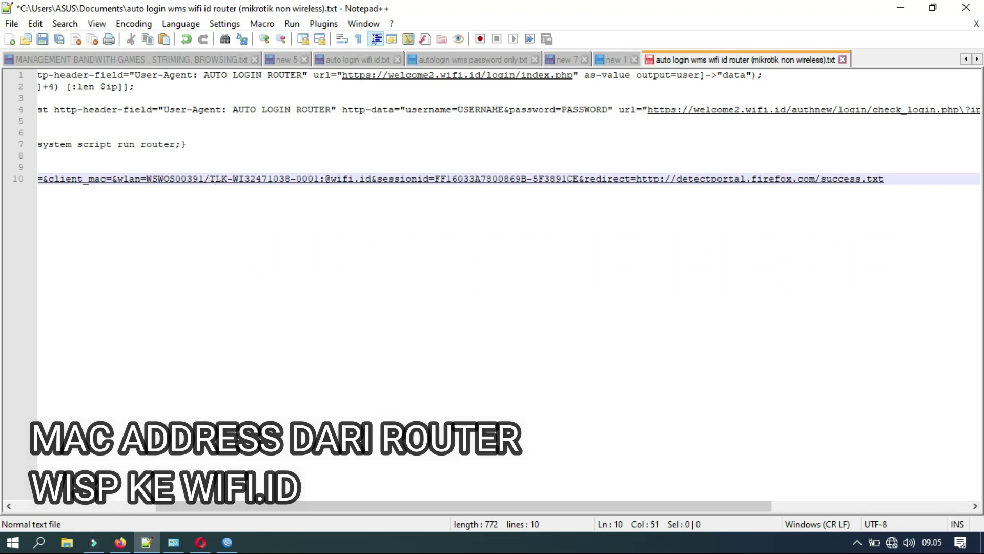
drag(346, 509, 630, 518)
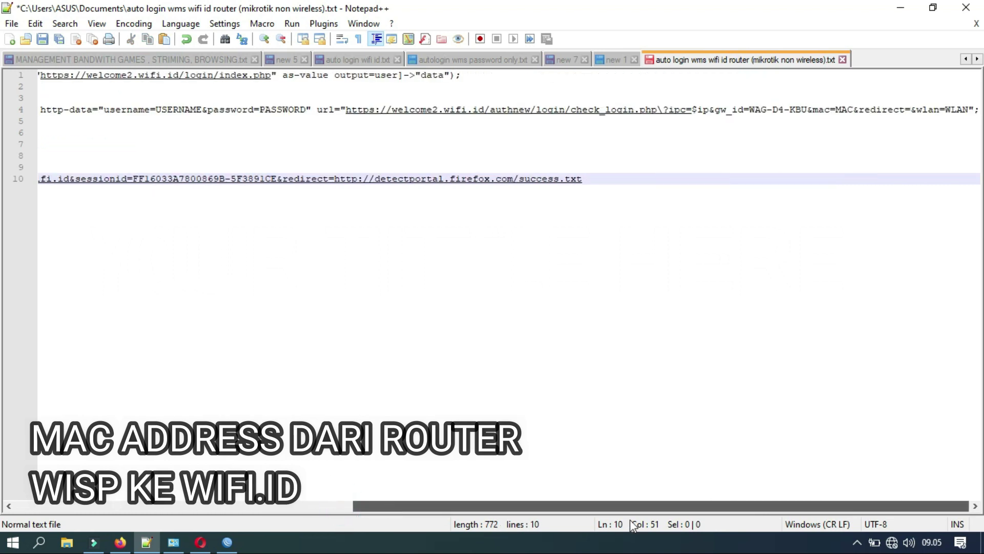
click(853, 109)
key(BackSpace)
key(BackSpace)
key(BackSpace)
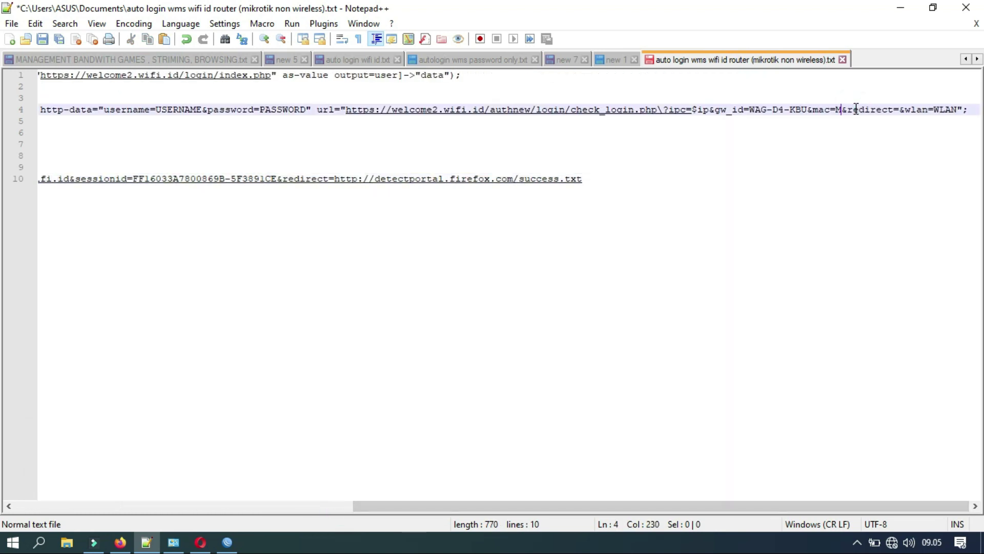
key(ctrl+v)
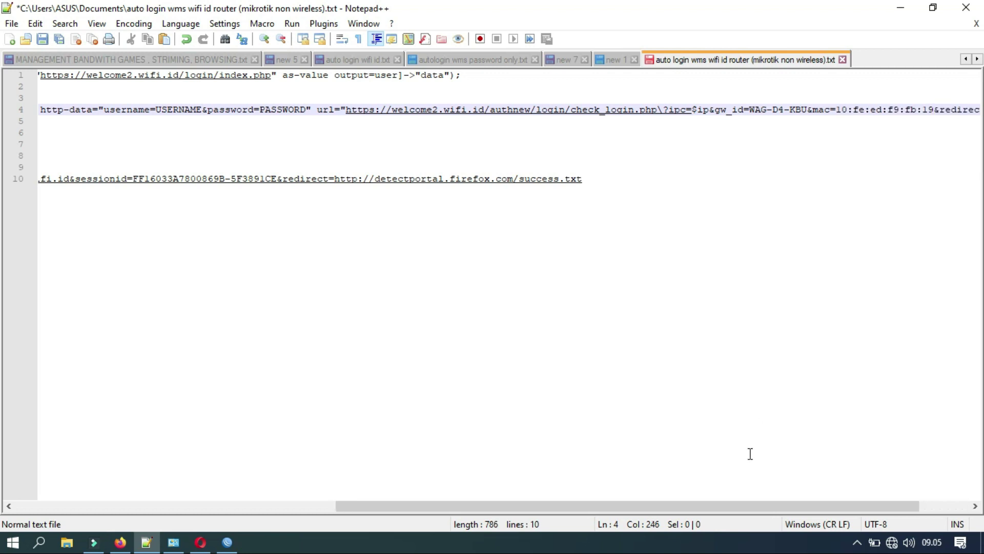
drag(699, 505, 749, 506)
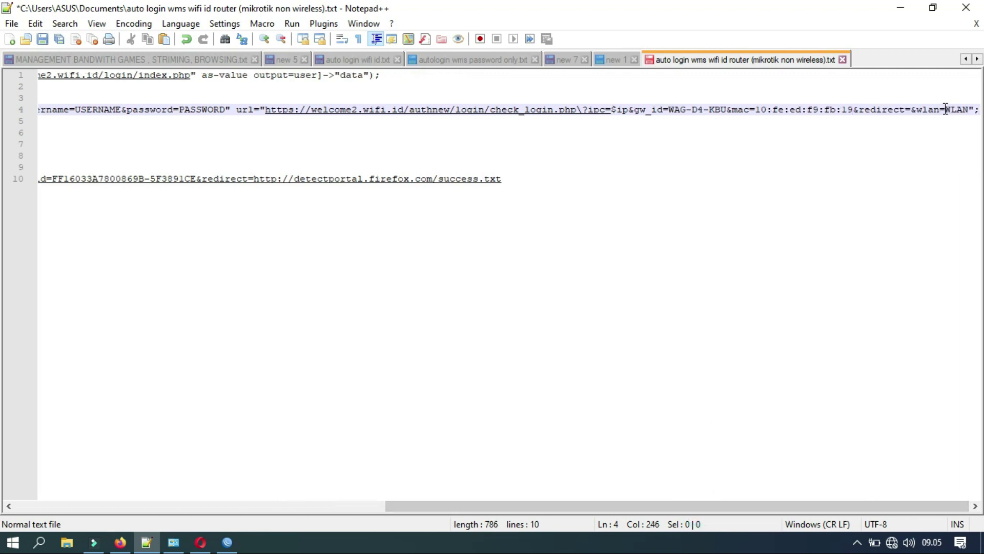
Replace the WLAN placeholder with the wlan value cut from the login link.
drag(946, 110, 968, 109)
key(BackSpace)
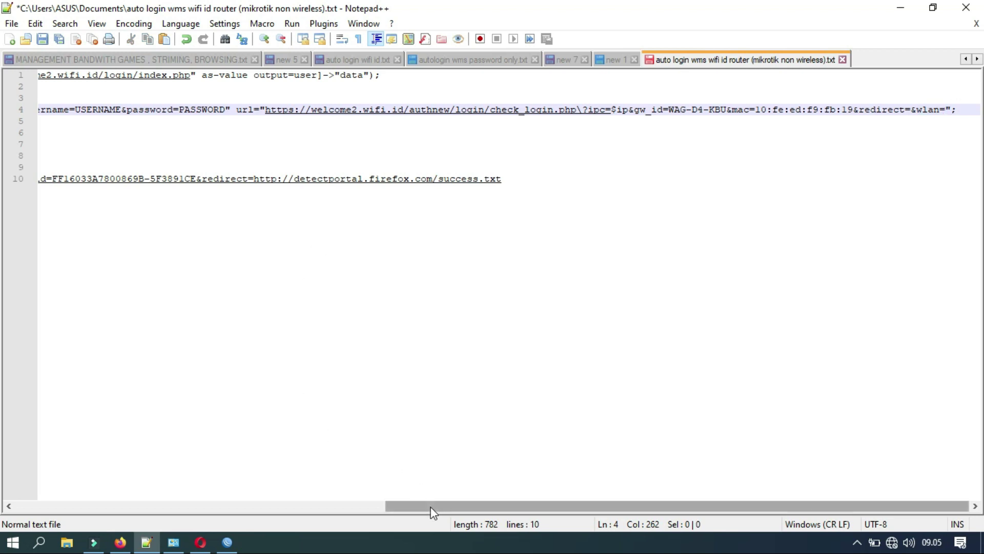
drag(432, 513, 227, 492)
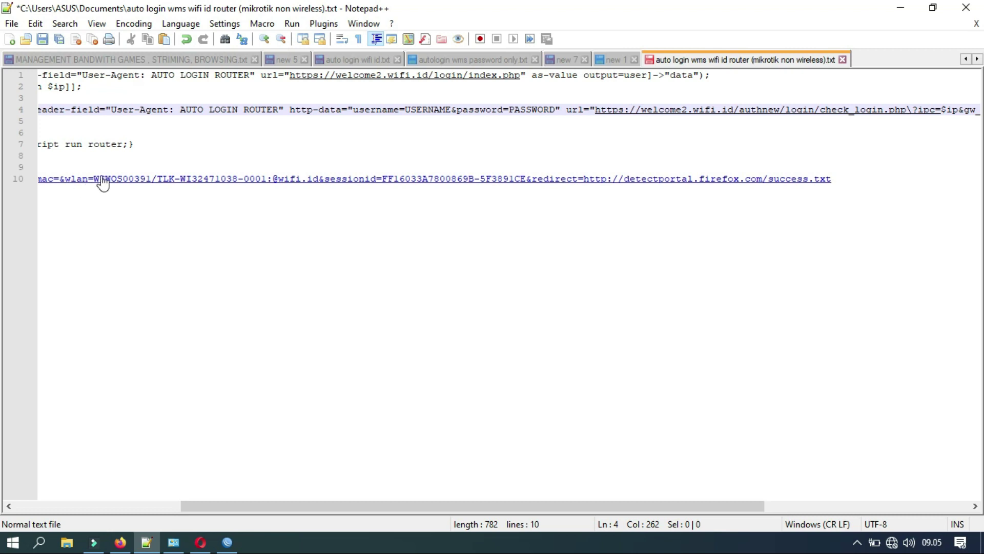
drag(95, 179, 319, 181)
key(ctrl+c)
key(Delete)
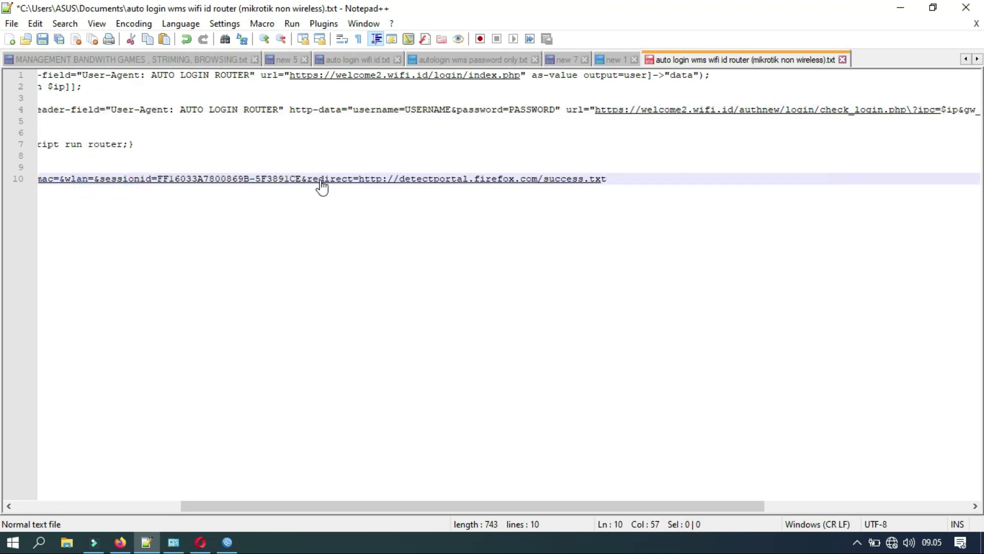
drag(501, 506, 706, 507)
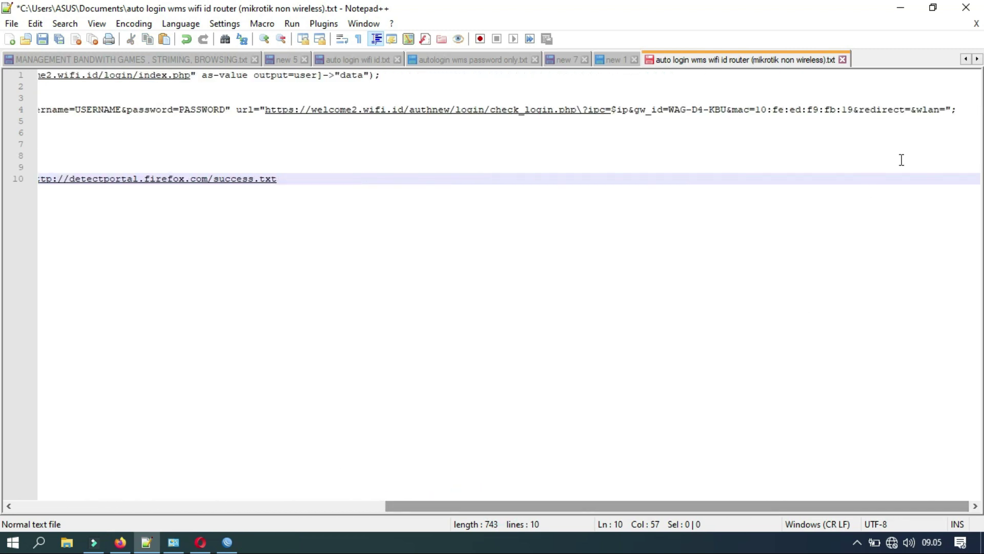
click(946, 110)
key(ctrl+v)
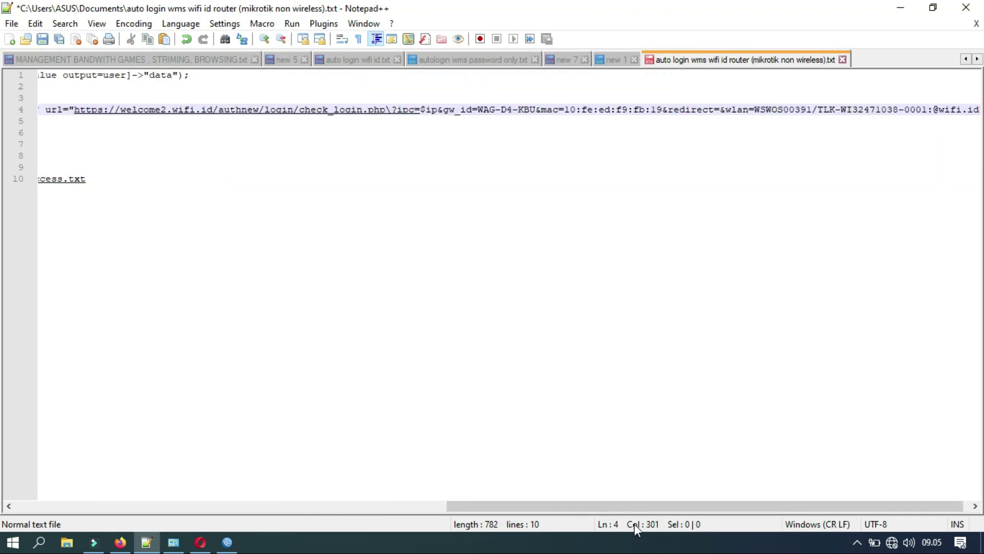
Delete the leftover login link on lines 8–10.
drag(587, 506, 99, 503)
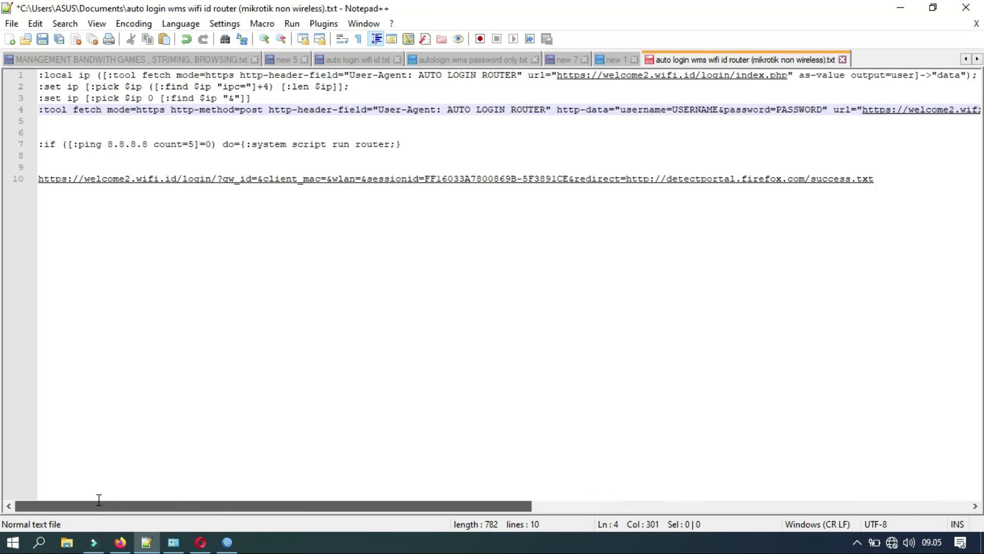
drag(893, 184, 890, 156)
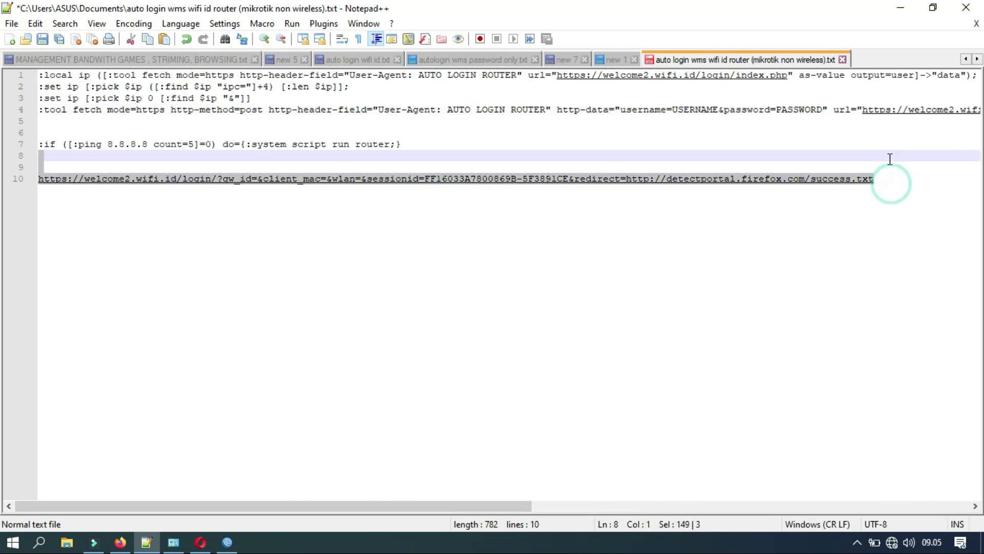
key(Delete)
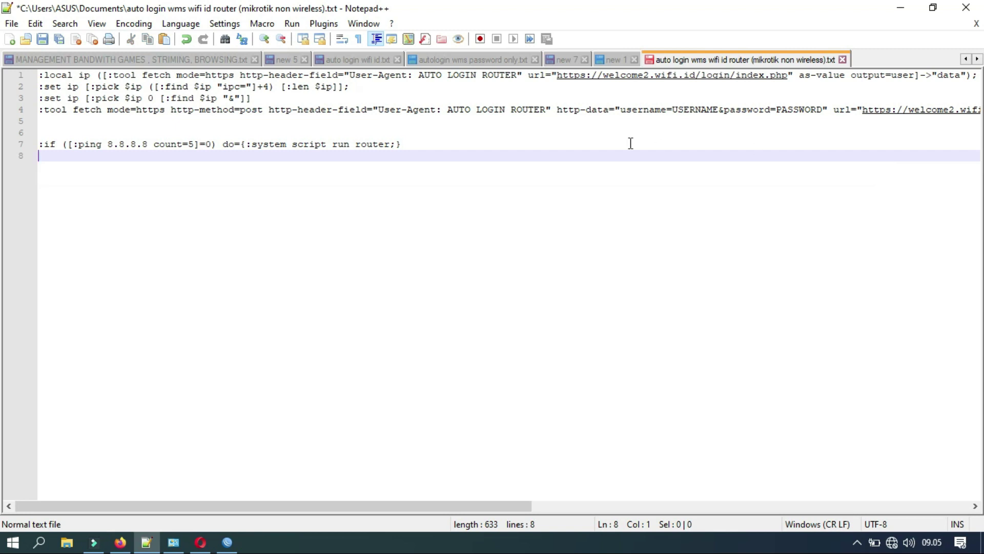
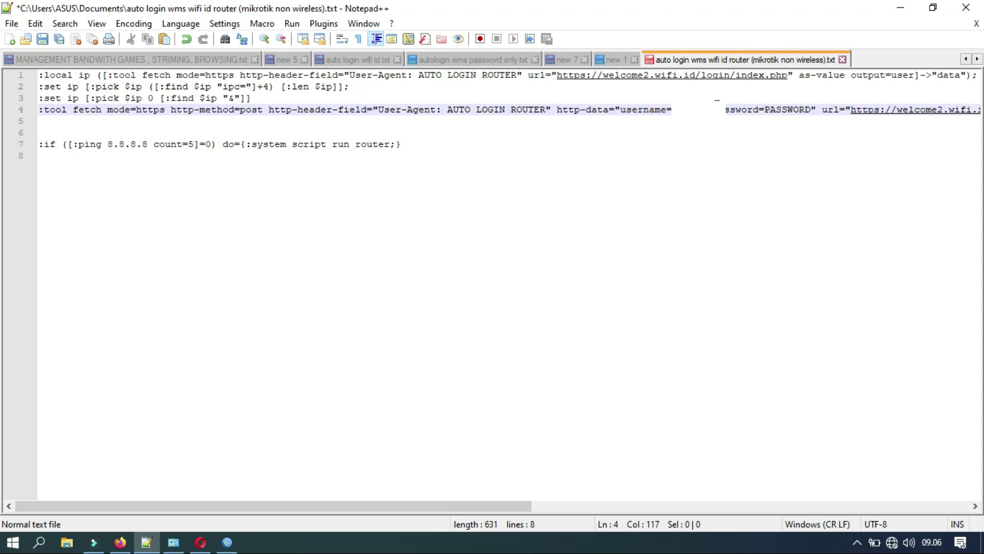
Fill the account's username and password into the login request line, then select lines 1–4.
text(n)
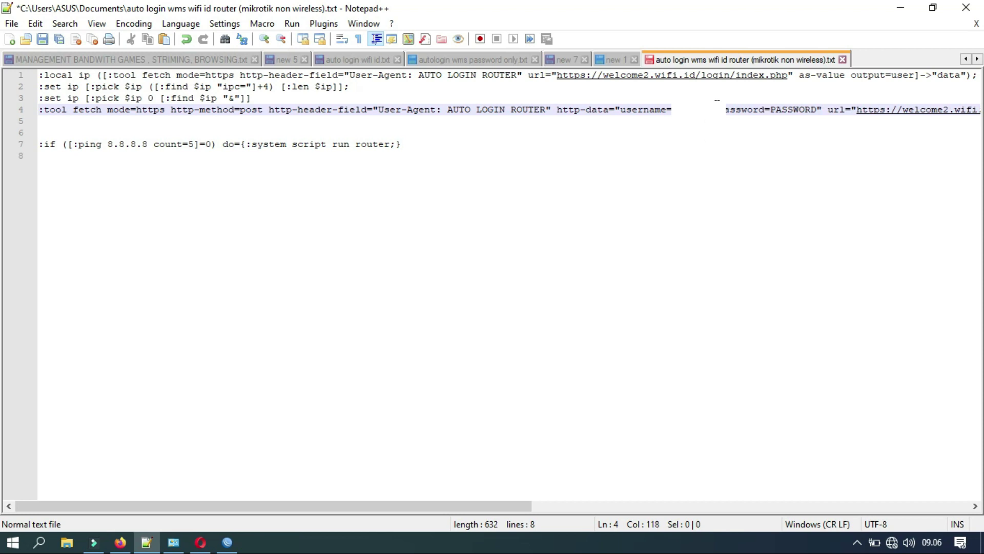
text(ame@wm)
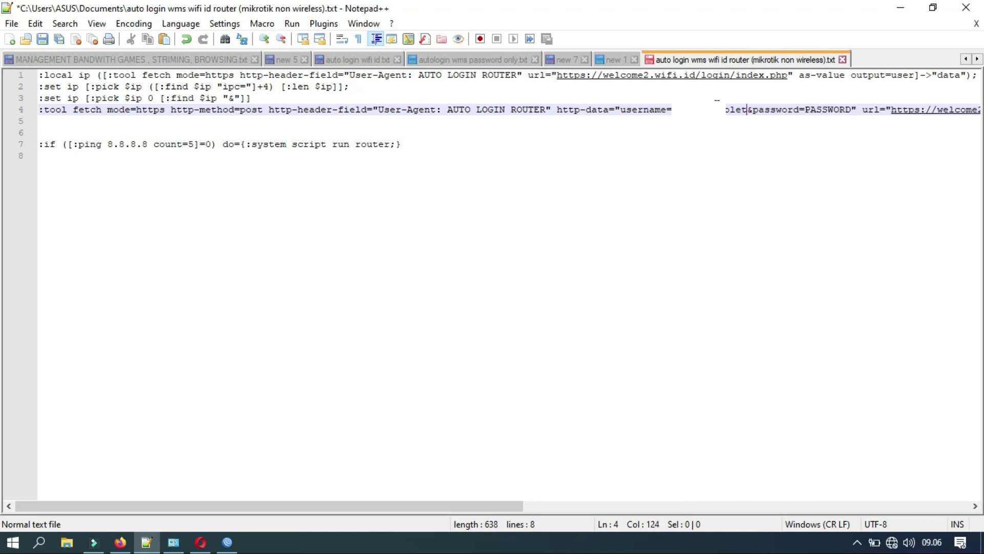
key(BackSpace)
key(BackSpace)
key(BackSpace)
key(BackSpace)
key(BackSpace)
key(BackSpace)
key(BackSpace)
key(BackSpace)
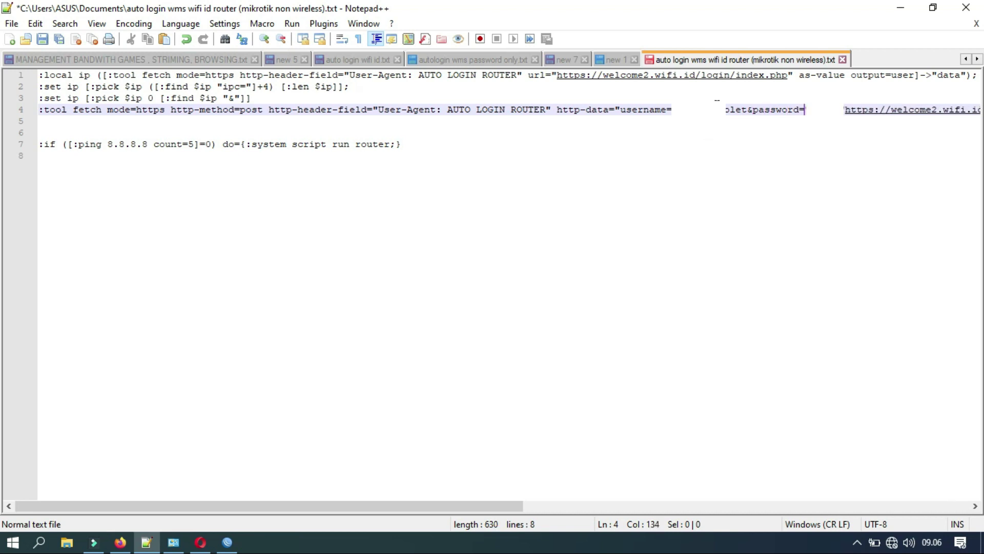
text(abc)
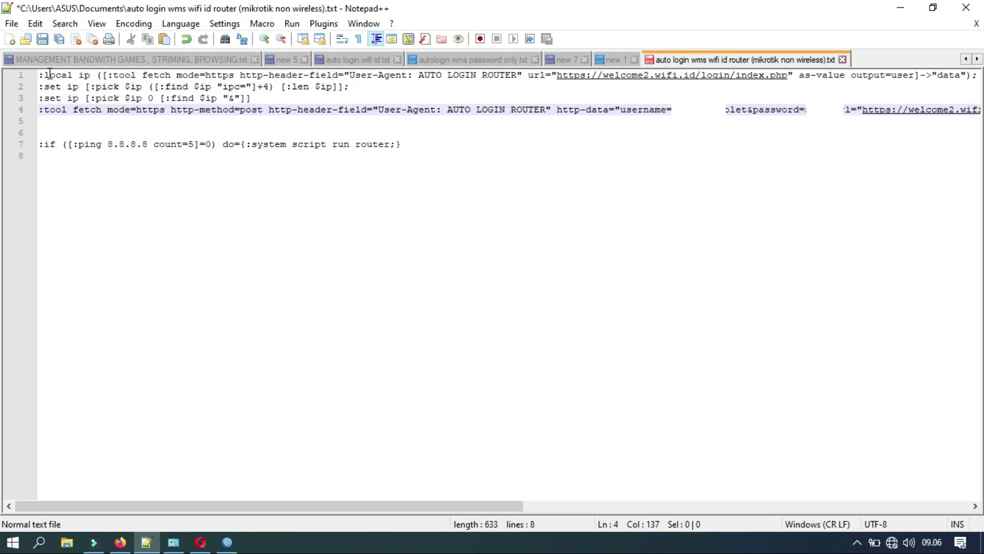
drag(41, 76, 44, 118)
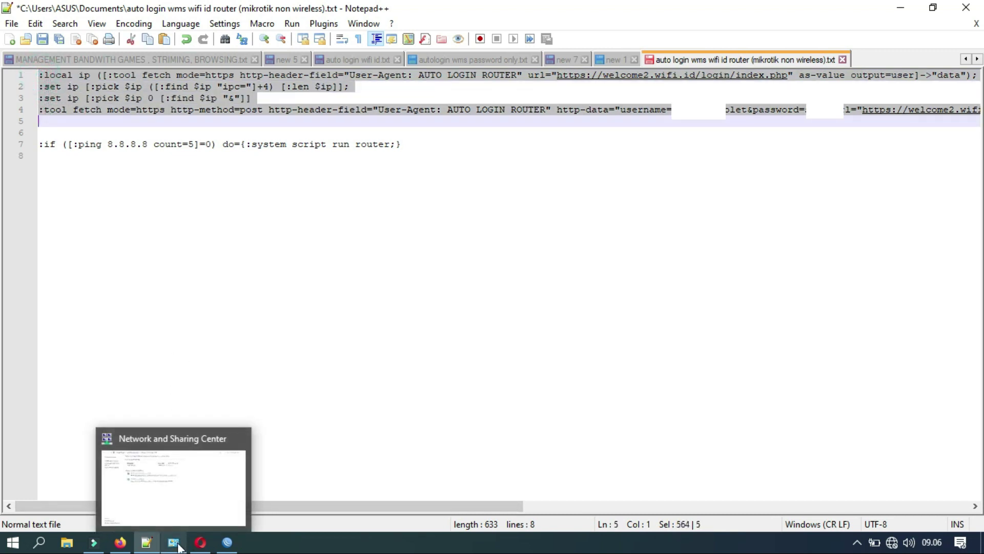
Open System > Scripts in WinBox, placing a shorter Script List beside the DHCP Client window.
click(227, 543)
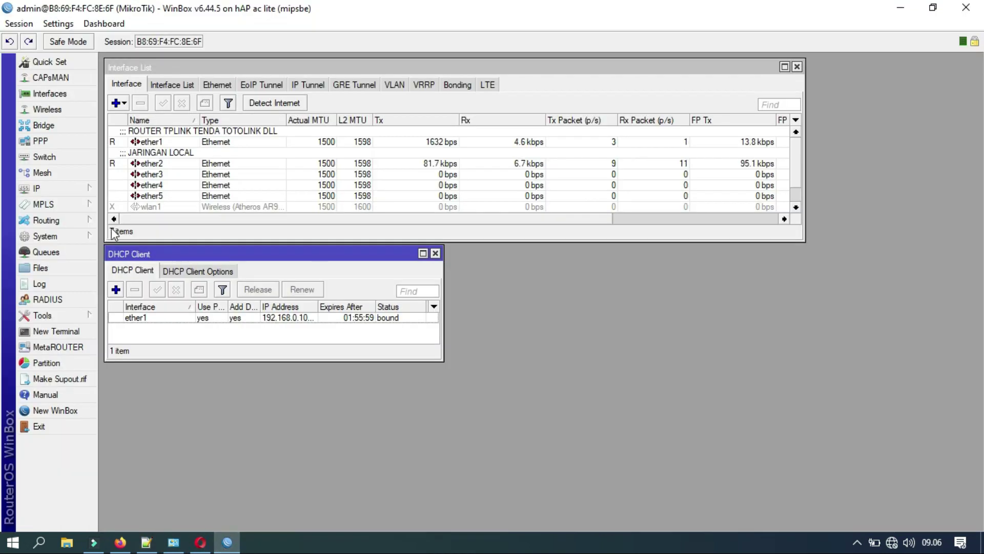
click(81, 235)
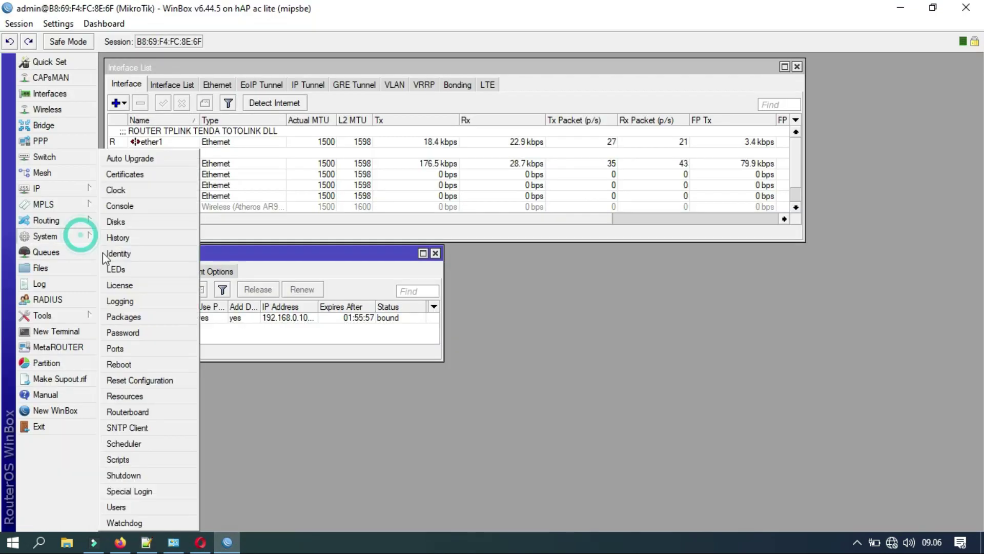
click(129, 460)
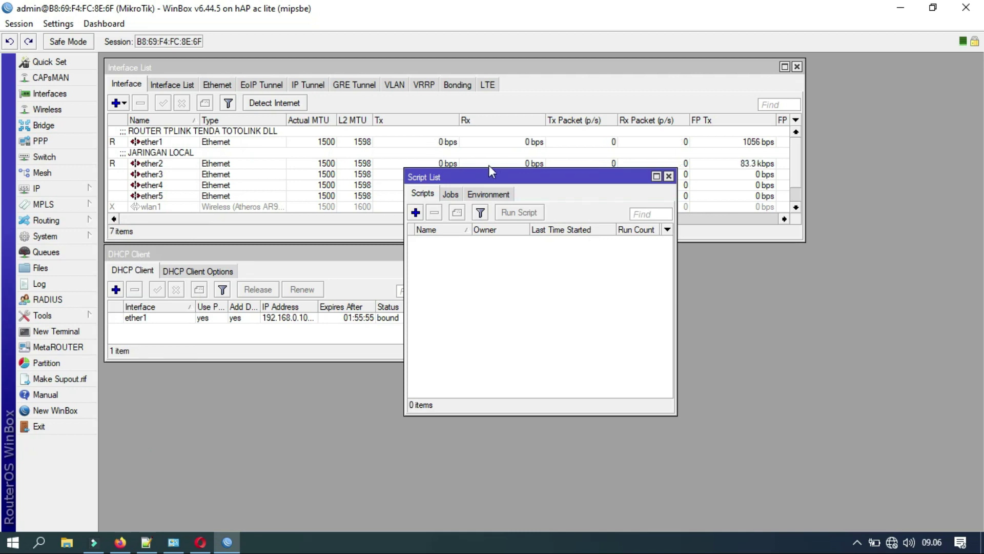
drag(494, 180, 538, 257)
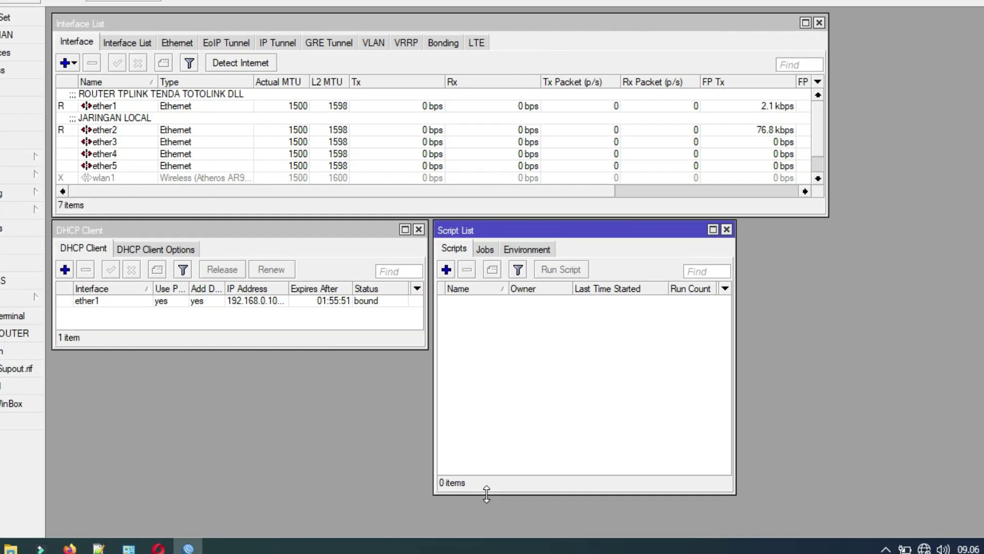
drag(490, 491, 495, 366)
Add a script named router without the dude policy, pasting the auto-login script as its source.
click(425, 240)
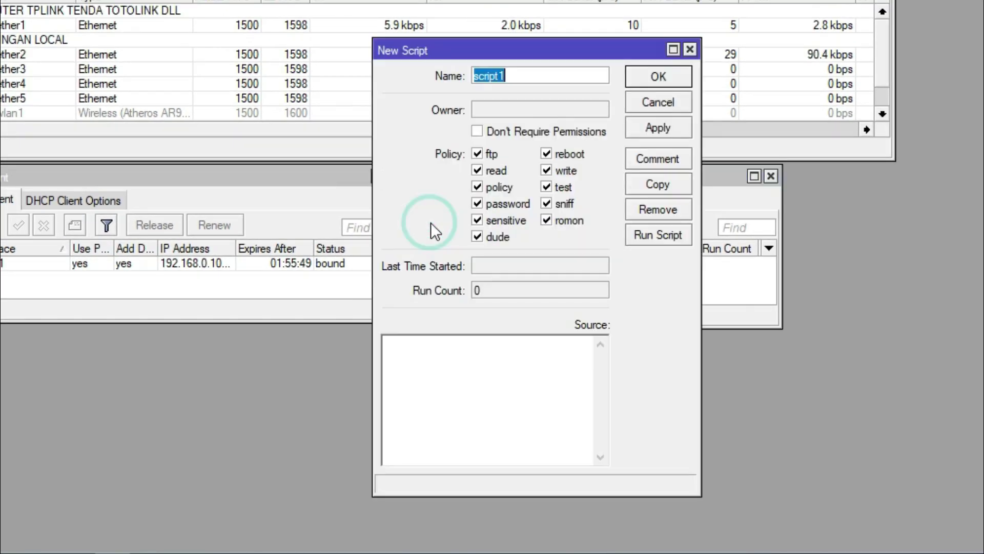
click(478, 237)
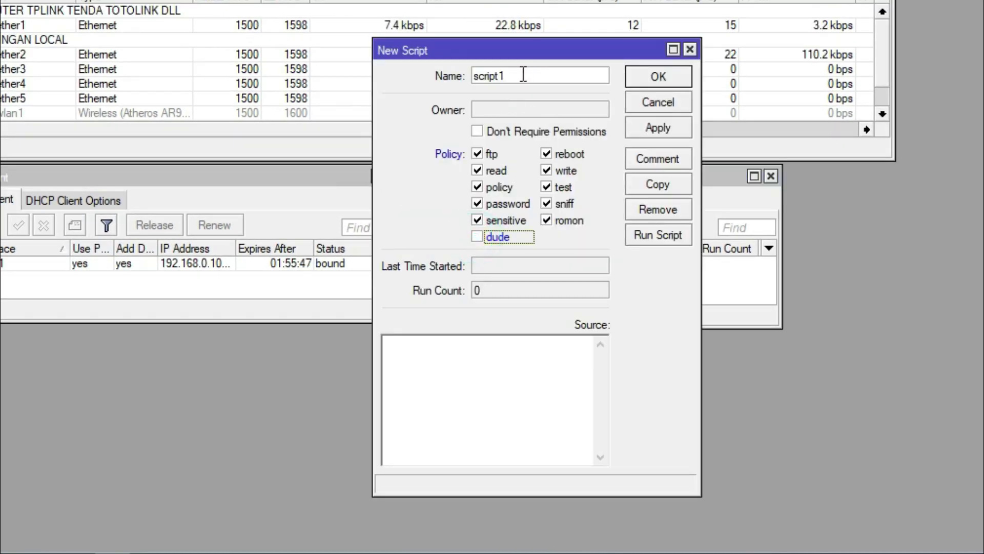
drag(531, 75, 475, 76)
text(route)
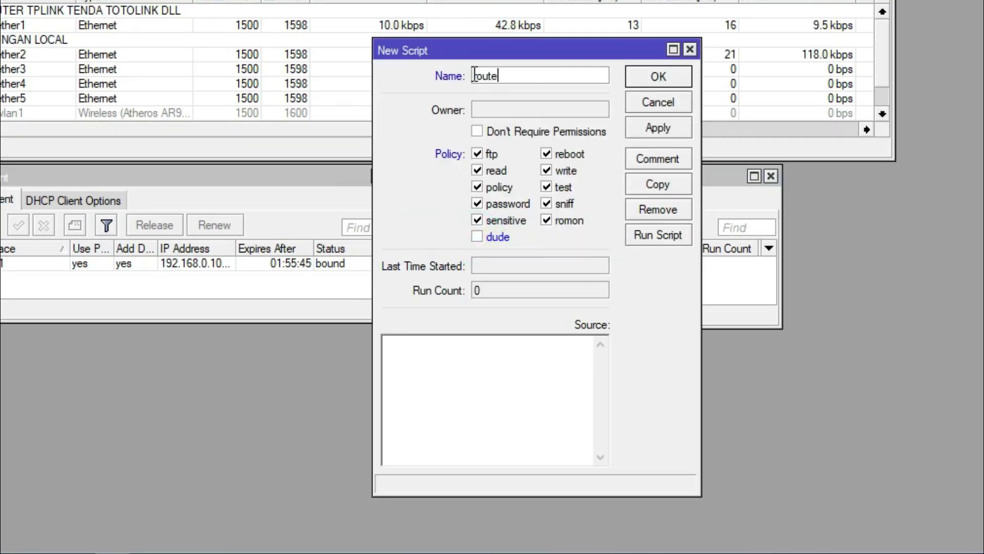
text(r)
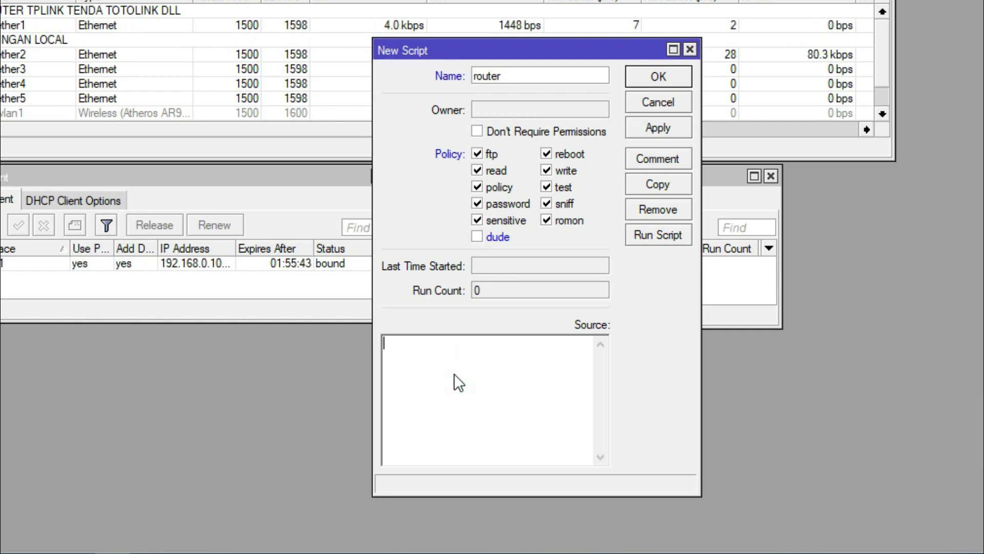
right_click(455, 374)
click(521, 193)
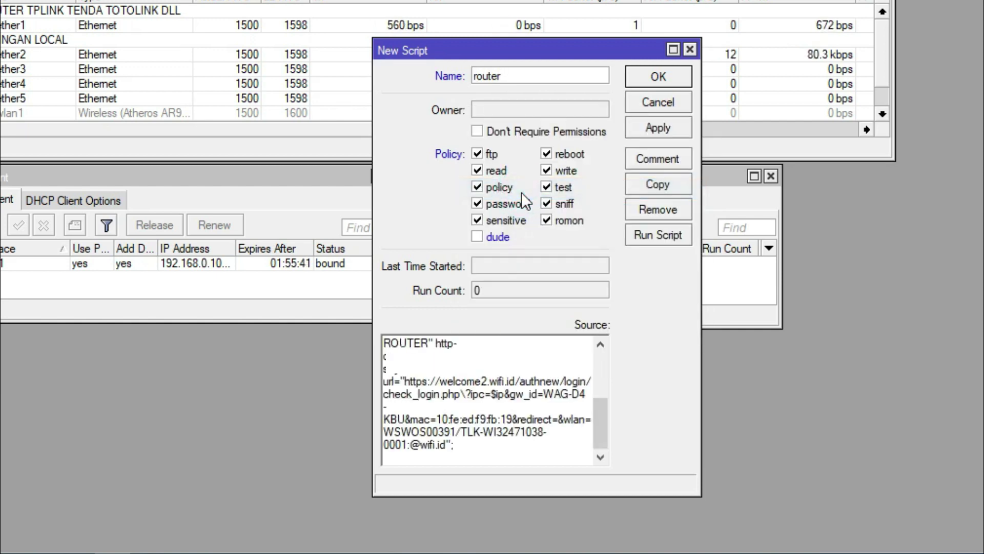
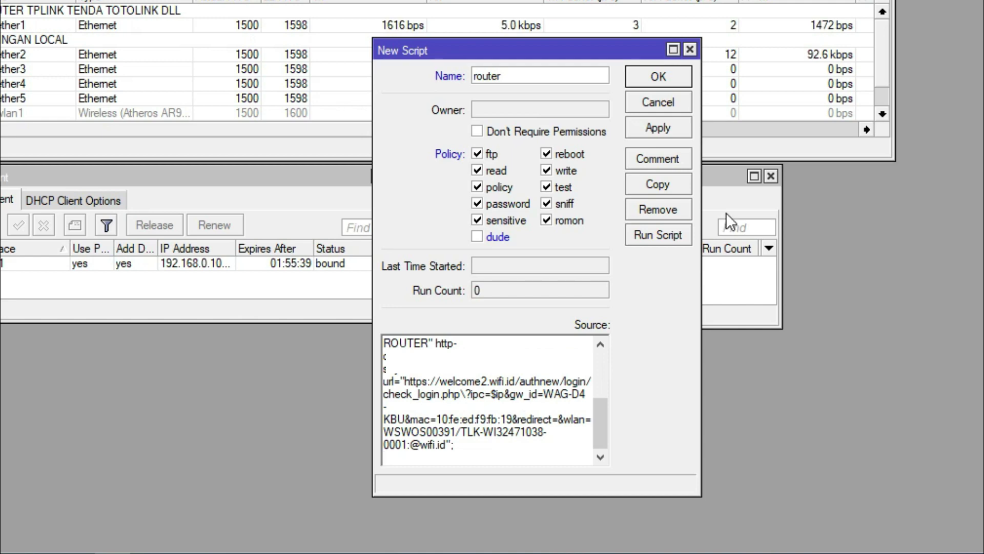
Save the router script and run 'ping google.com' in a new terminal, resized to show the output.
click(675, 127)
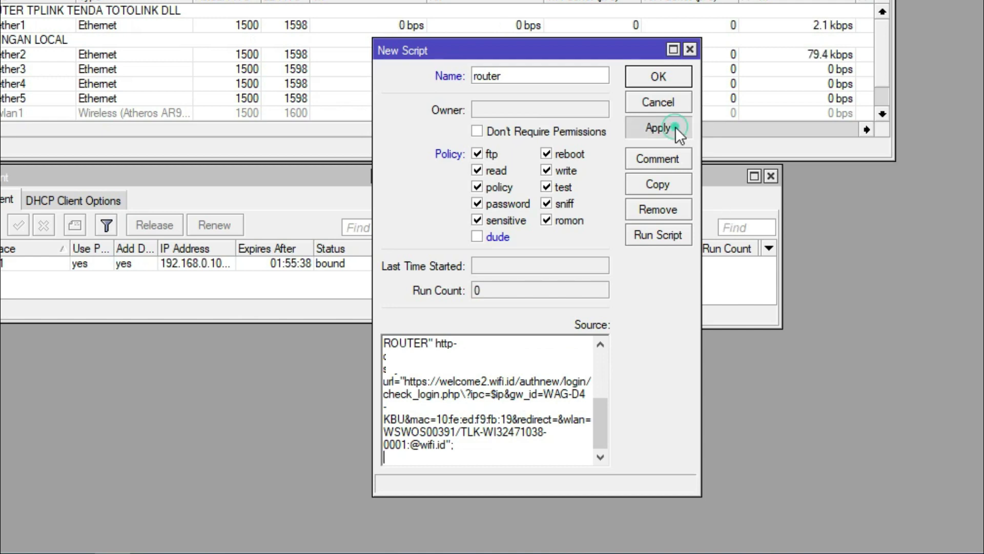
click(668, 80)
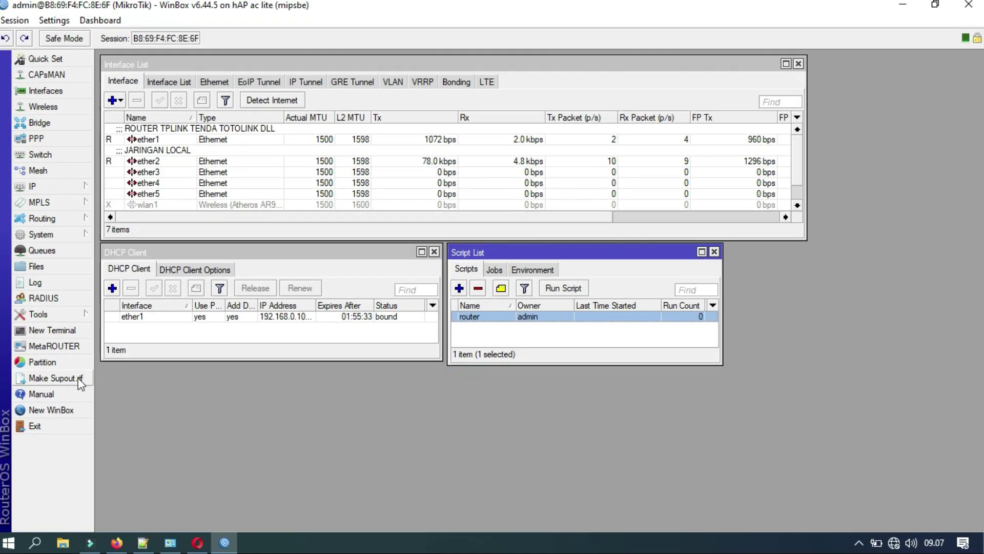
click(6, 311)
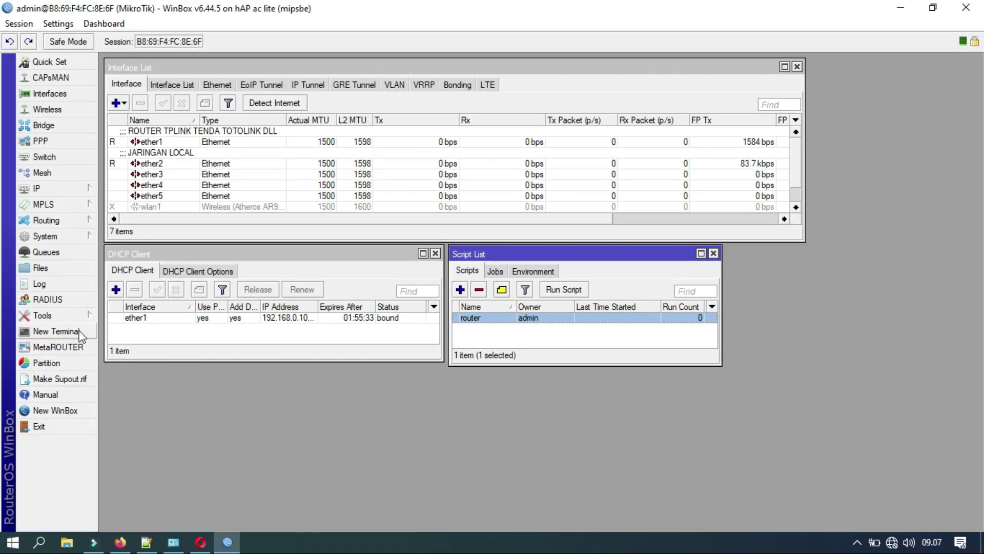
text(pin)
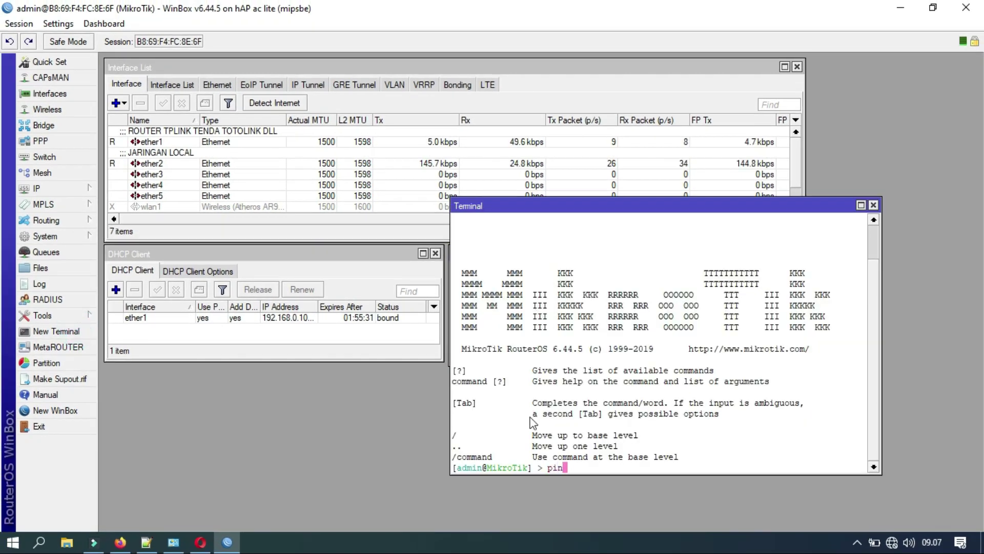
text(g google.c)
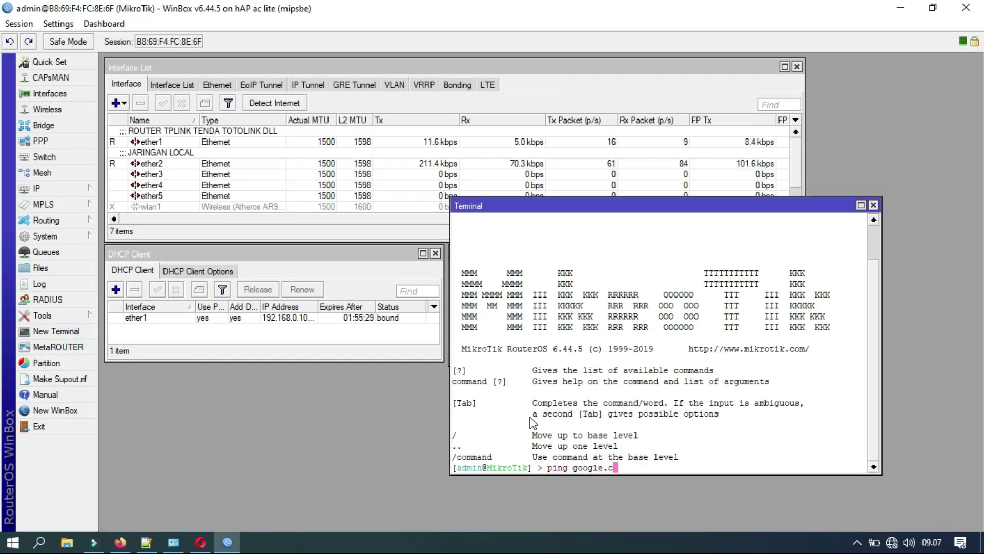
text(om)
key(Return)
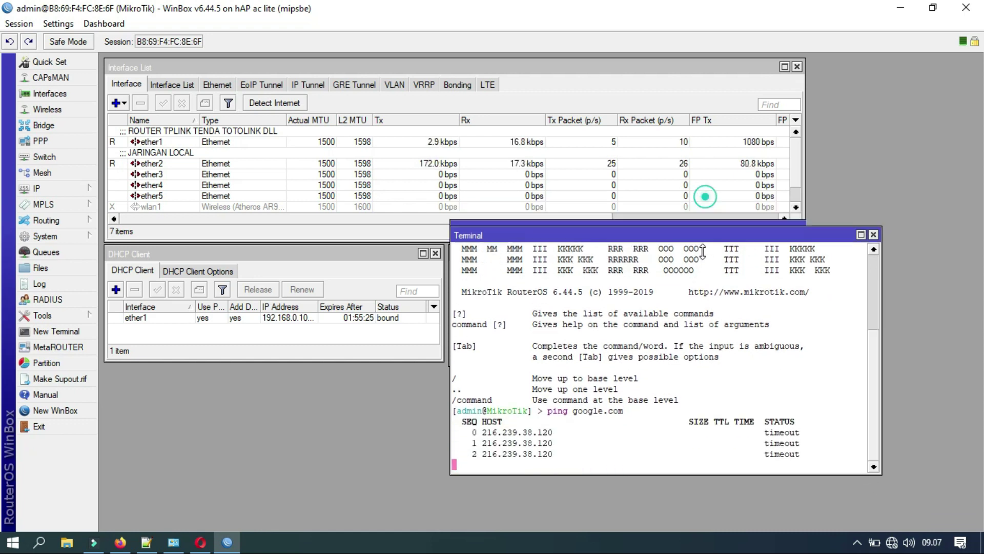
drag(706, 197, 693, 350)
drag(687, 355, 343, 376)
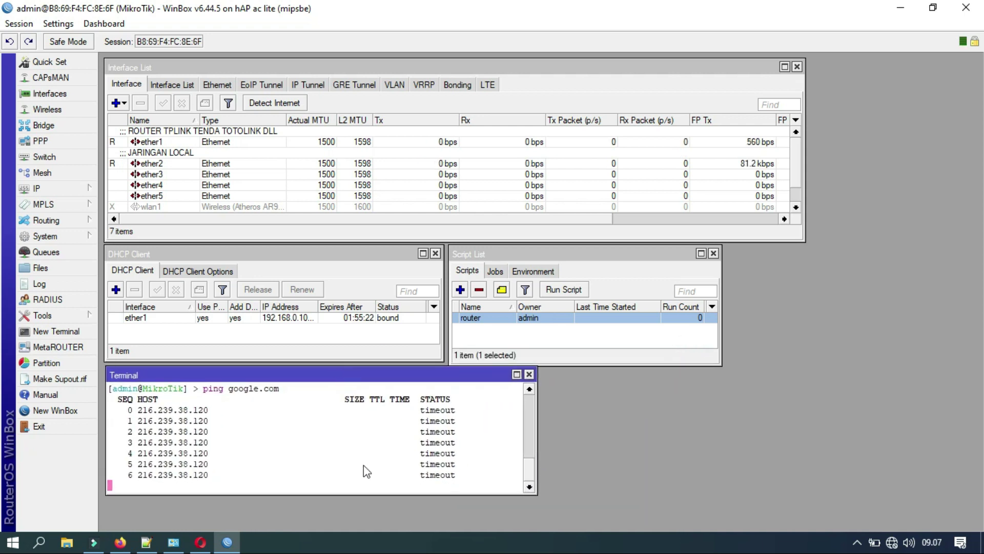
drag(359, 495, 356, 522)
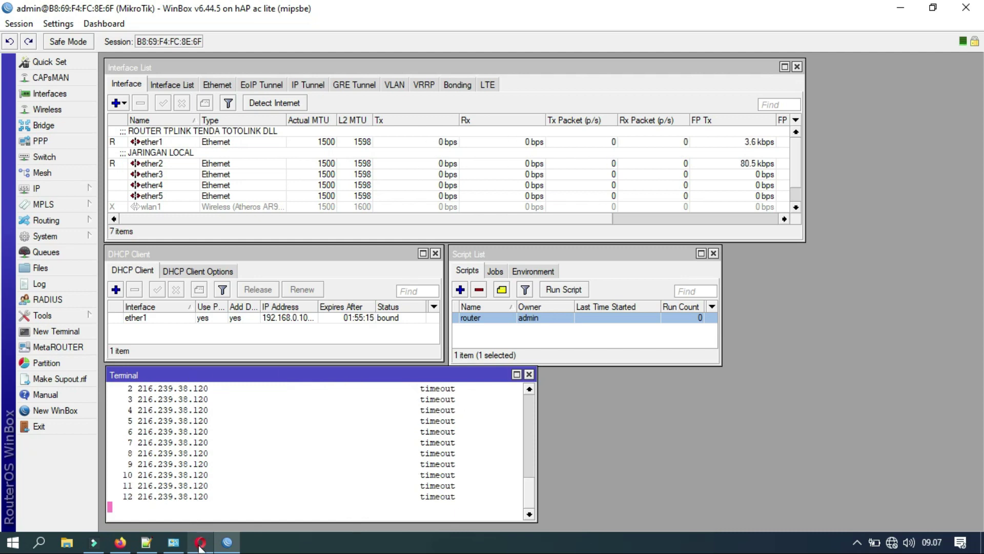
Copy the ping-check line from the saved script file in Notepad++.
click(149, 537)
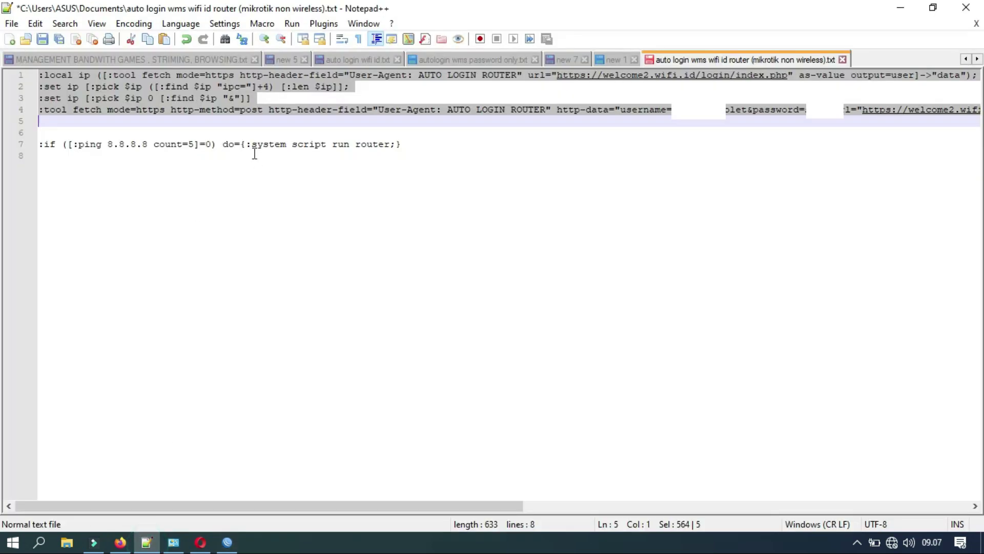
click(252, 153)
click(40, 146)
drag(41, 148, 41, 154)
key(super+c)
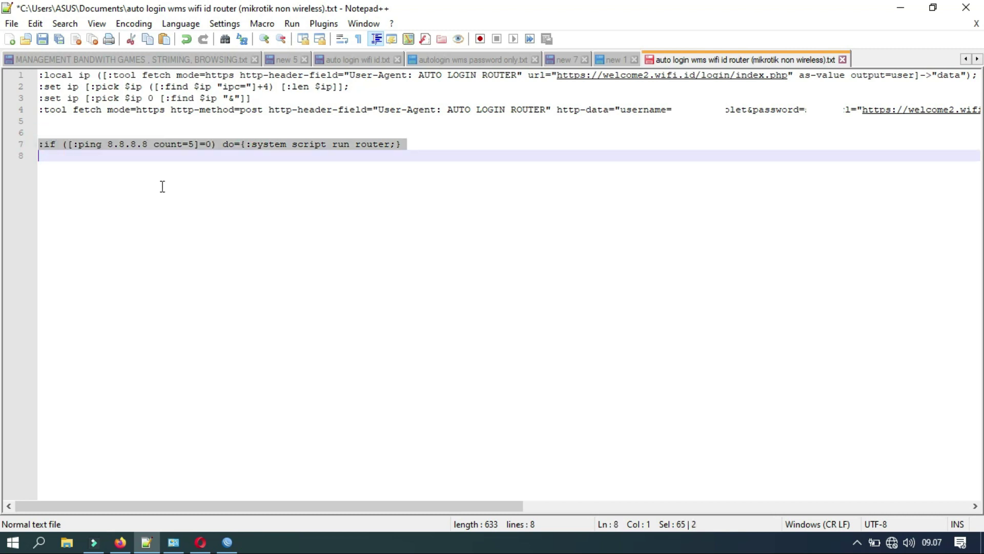
click(227, 542)
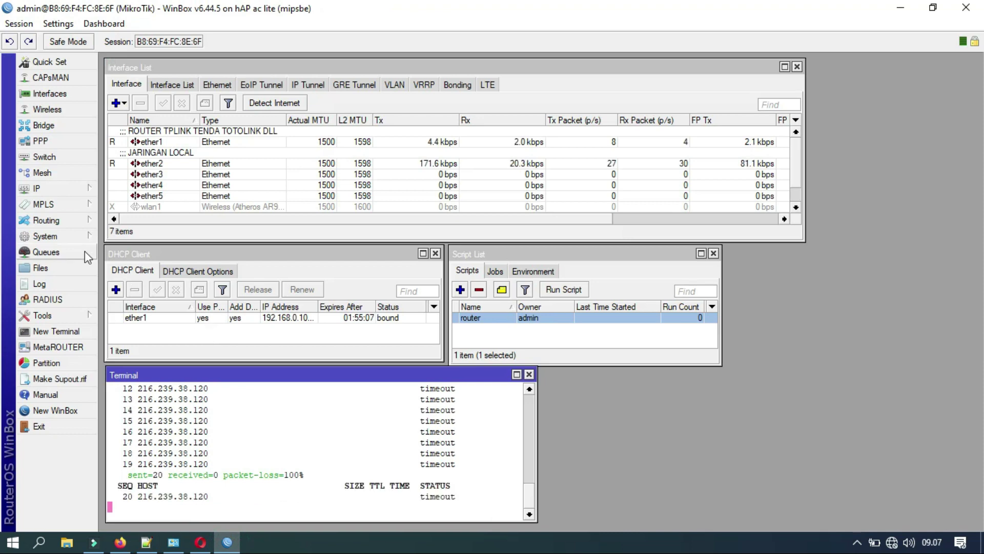
Add a scheduler task named router starting at startup with a 00:00:05 interval.
click(70, 235)
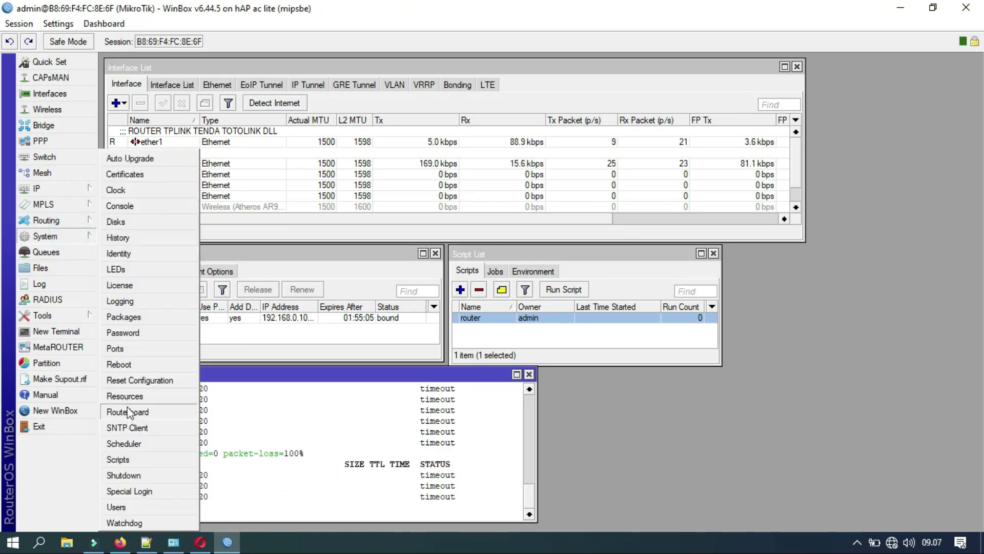
click(136, 444)
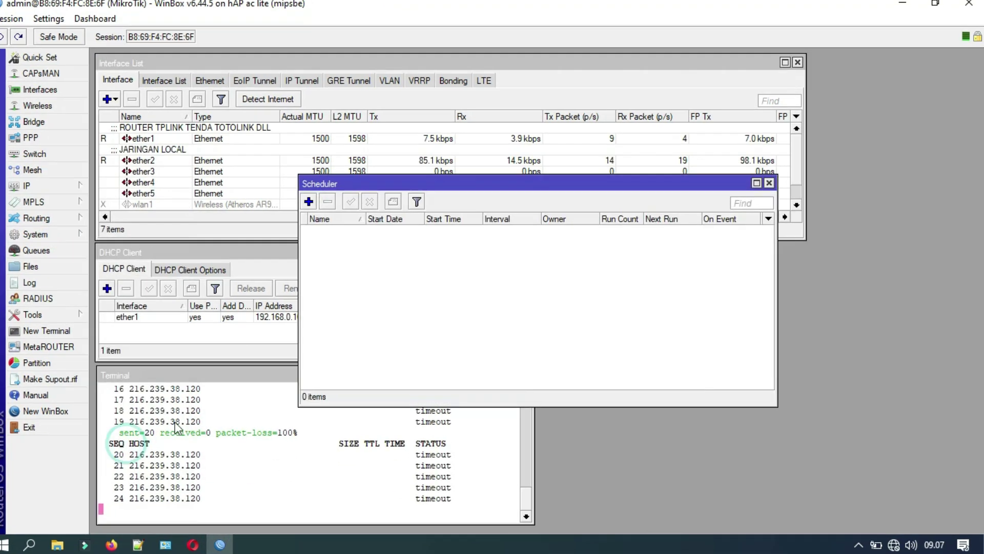
click(251, 174)
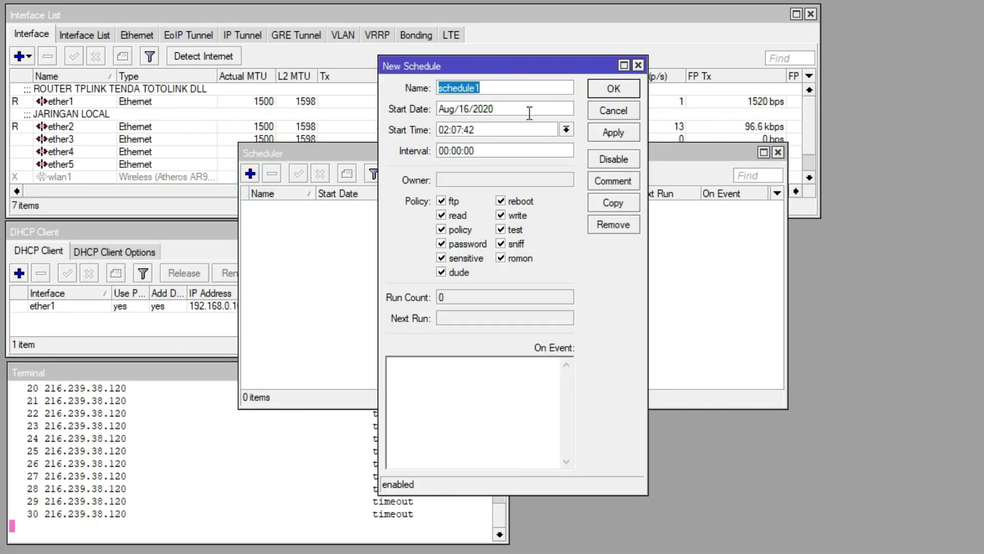
text(ro)
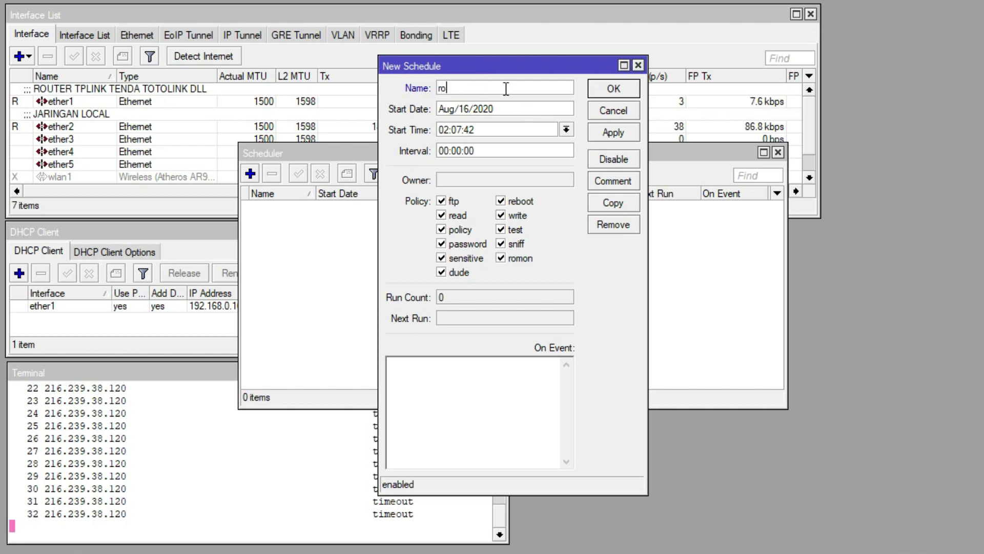
text(uter)
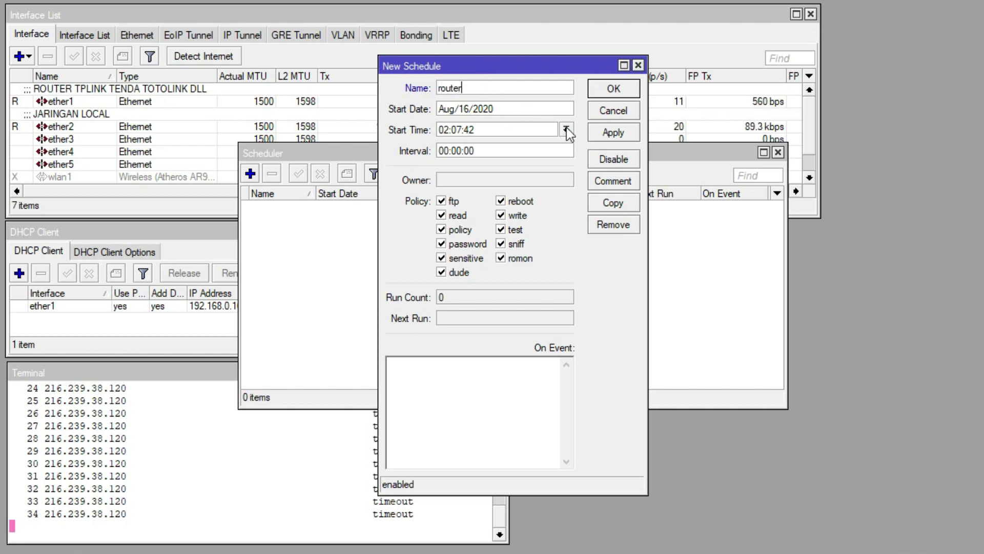
click(566, 129)
click(508, 150)
click(500, 151)
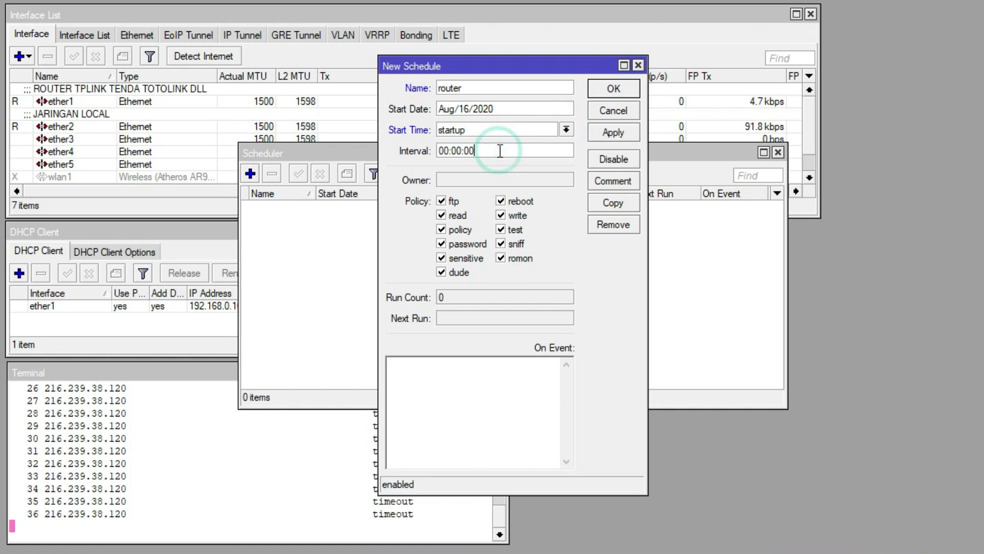
key(BackSpace)
text(5)
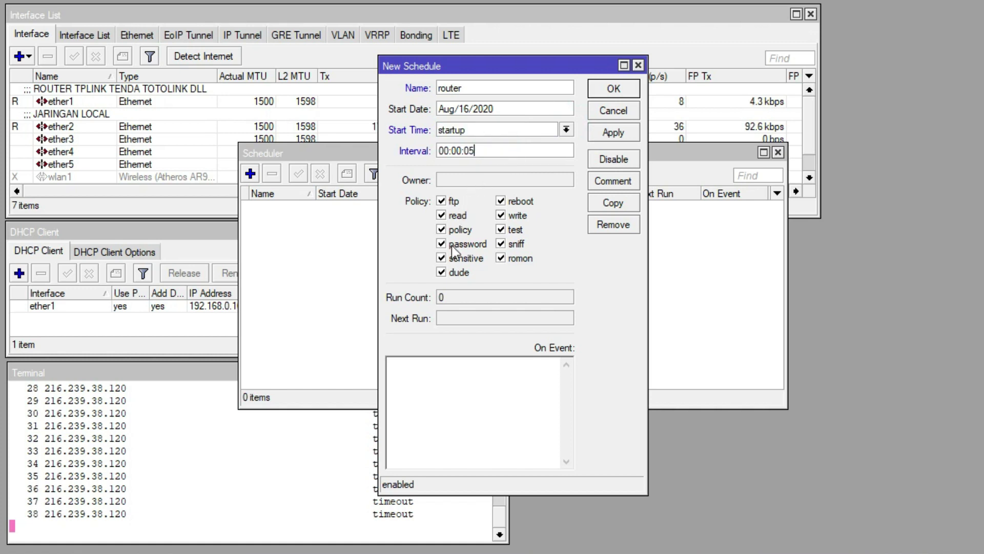
Paste the ping-check script into the task's On Event and save the schedule.
right_click(430, 385)
click(468, 224)
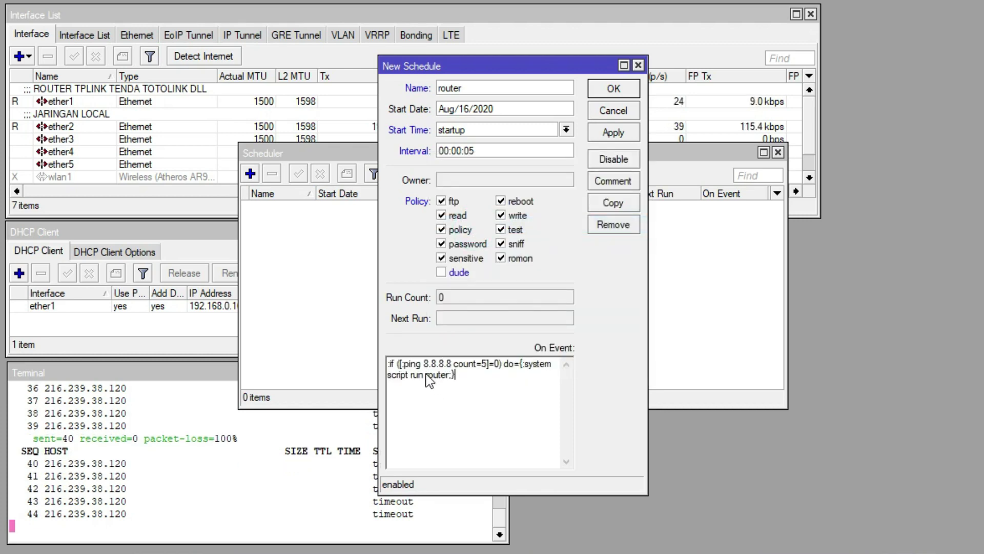
click(613, 133)
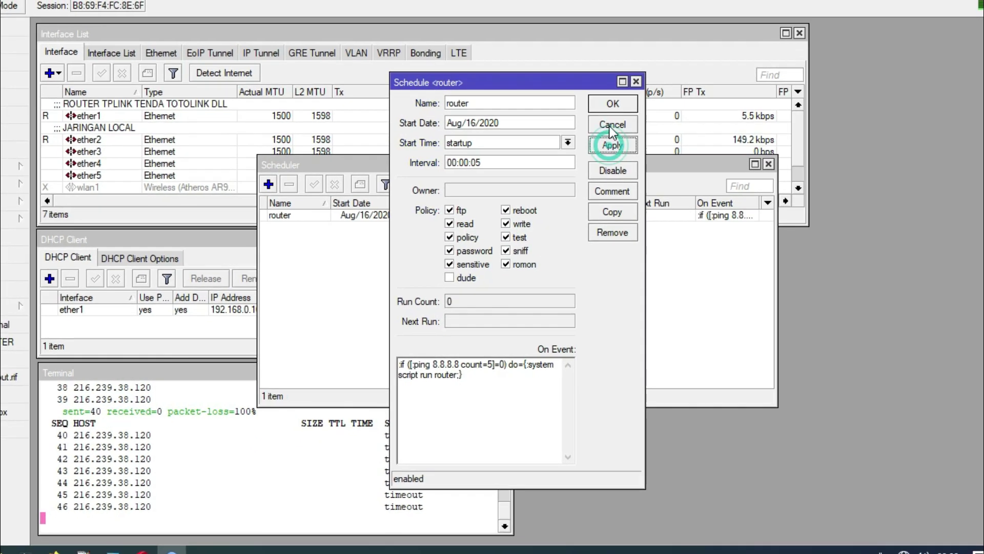
click(614, 88)
drag(514, 166, 698, 30)
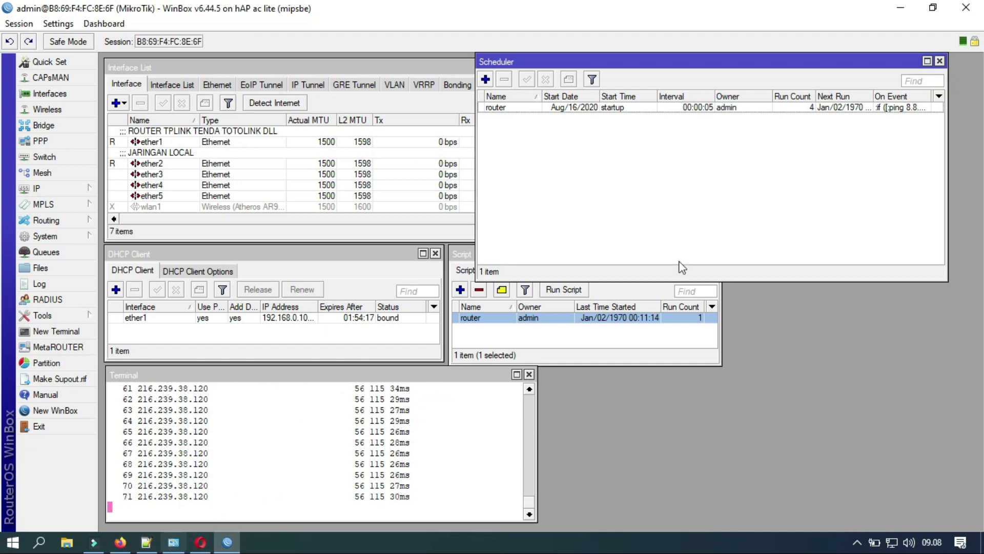
Minimize WinBox, Notepad++, Firefox and Network and Sharing Center, then close Opera.
click(899, 8)
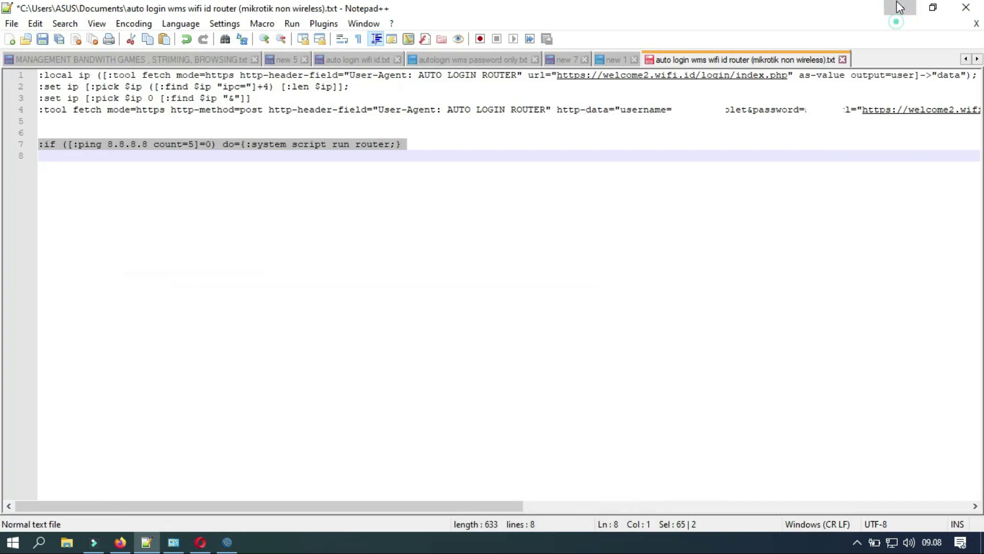
click(897, 7)
click(900, 7)
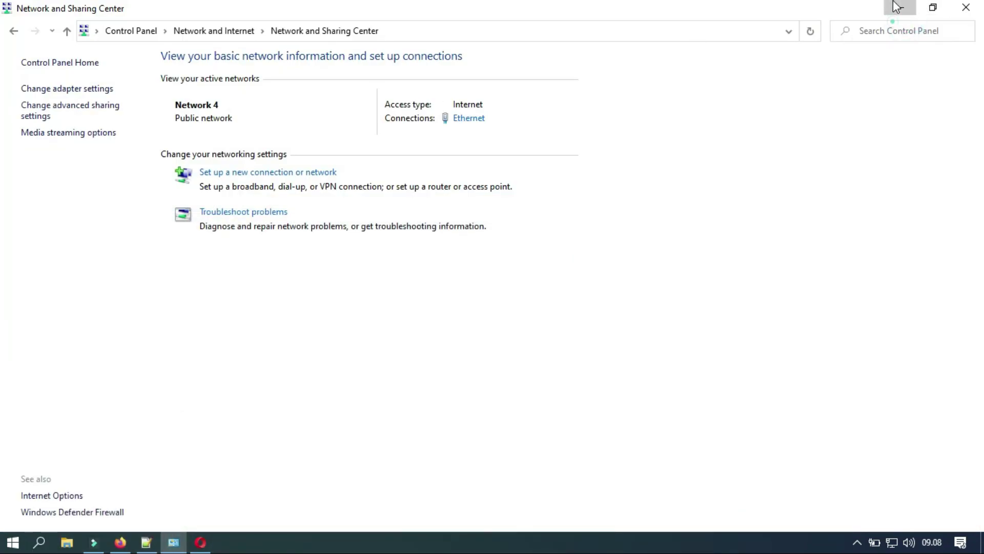
click(897, 7)
click(969, 10)
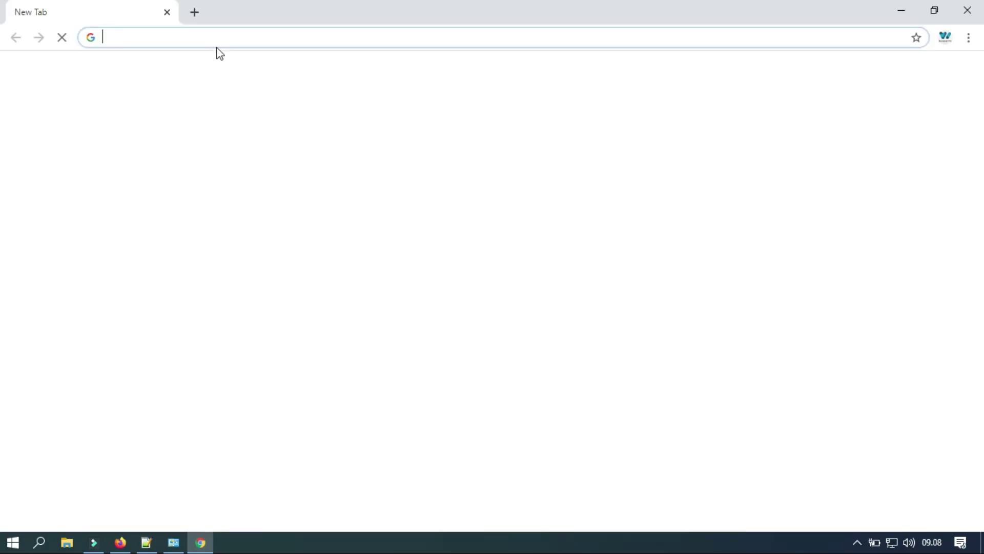
Open 192.168.0.254 in Chrome and sign in to the TL-WA7210N with the admin credentials.
text(192)
key(Down)
key(Down)
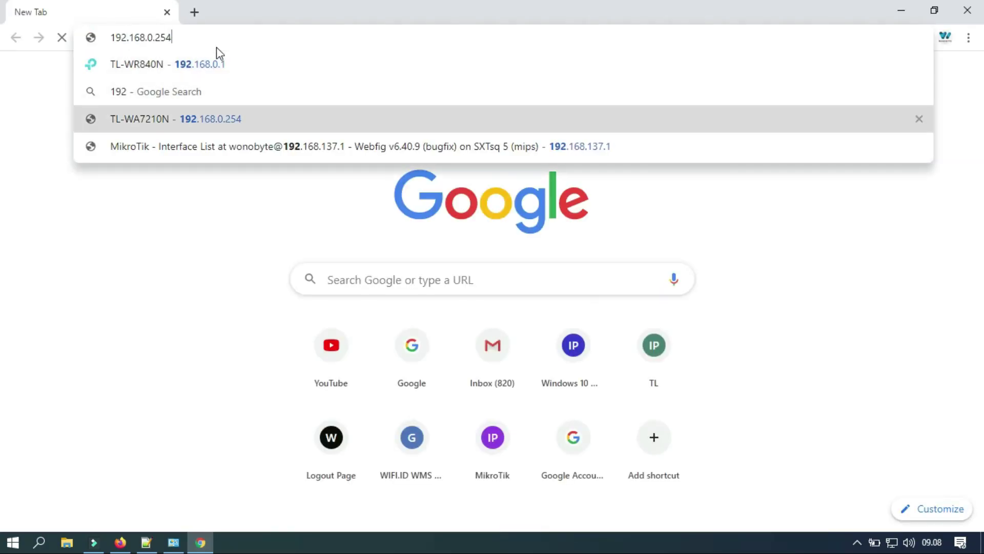
key(Return)
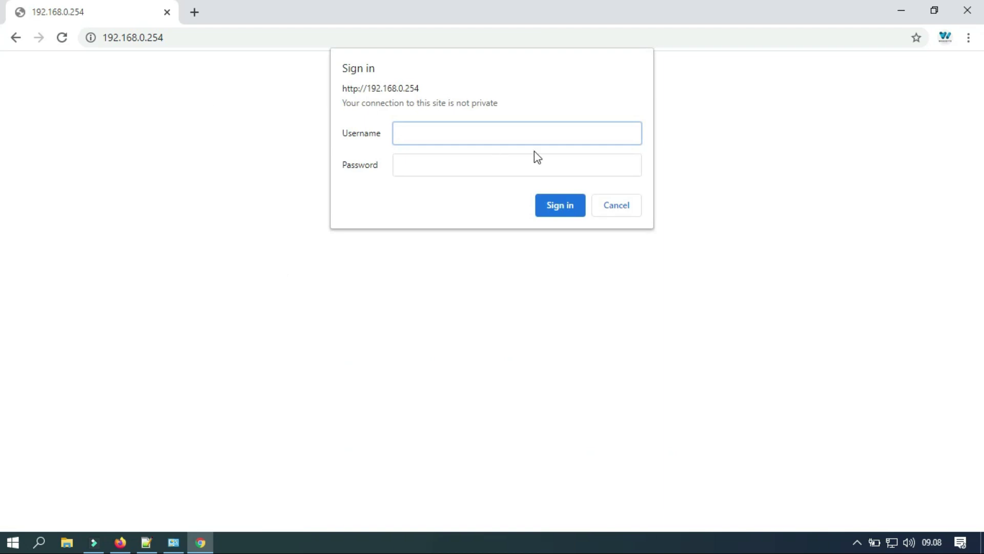
text(admin)
key(Tab)
text(adm)
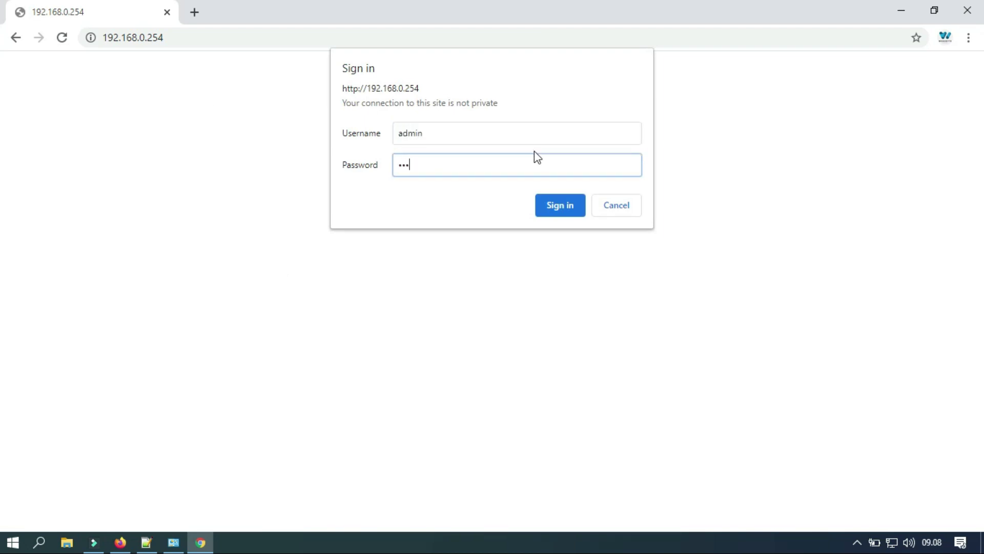
text(in)
key(Return)
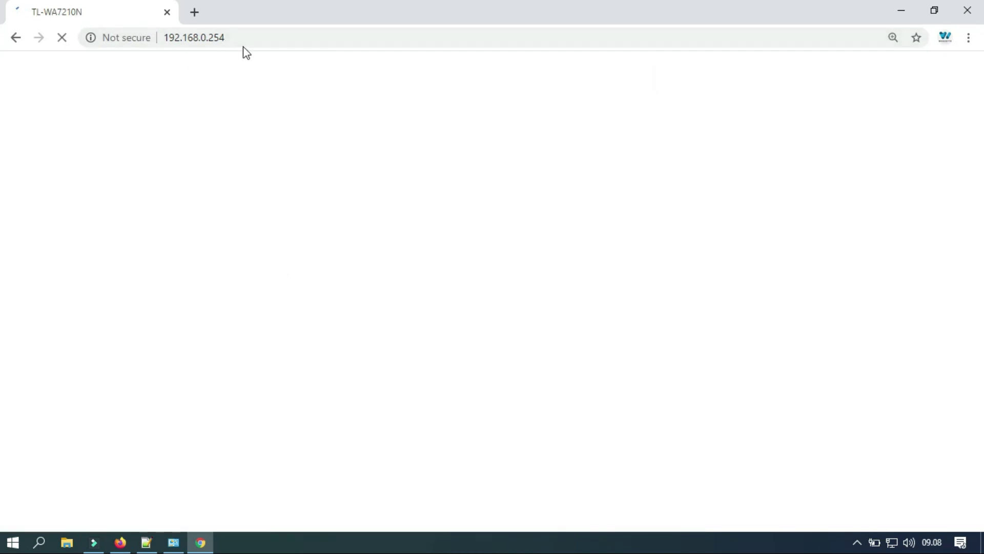
Load google.com in a new Chrome tab to confirm internet access.
click(173, 542)
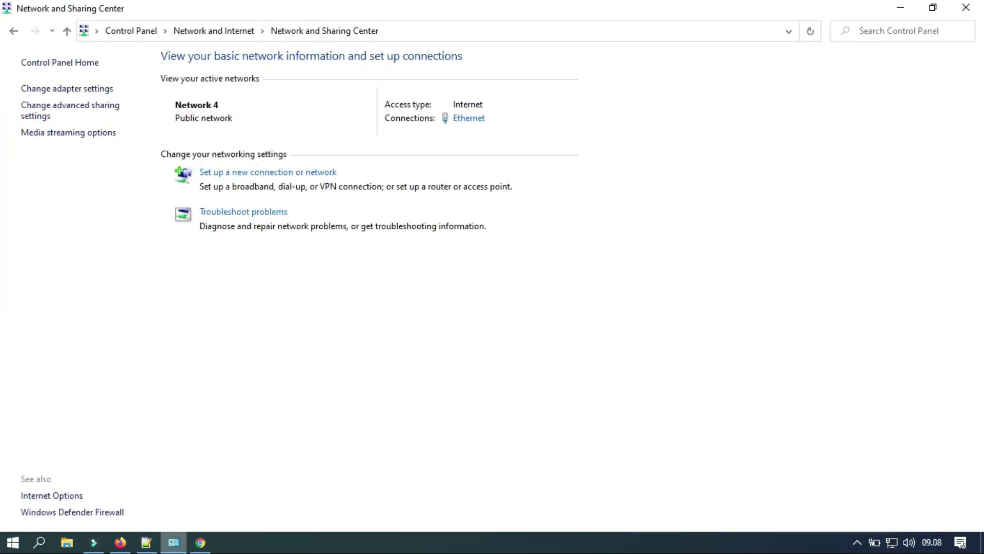
click(200, 543)
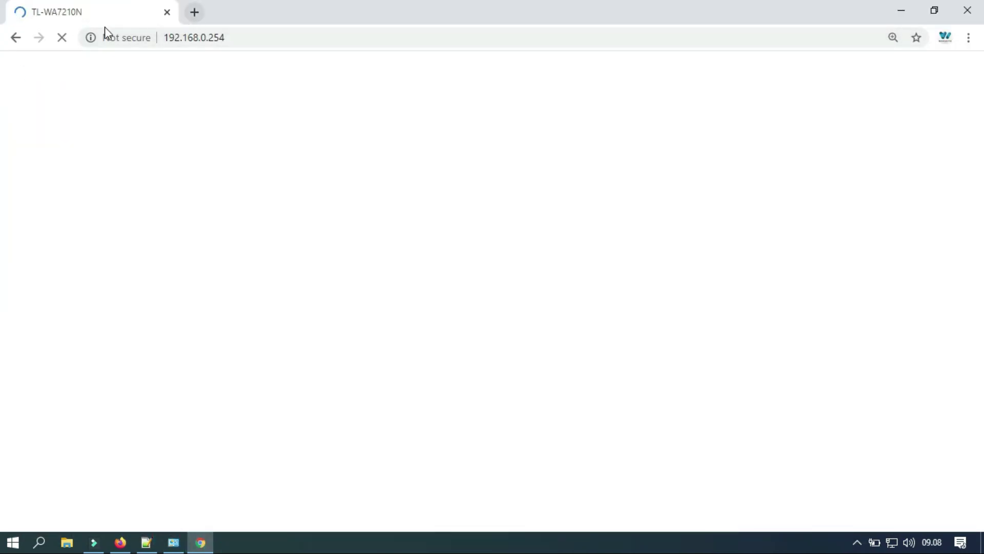
click(194, 12)
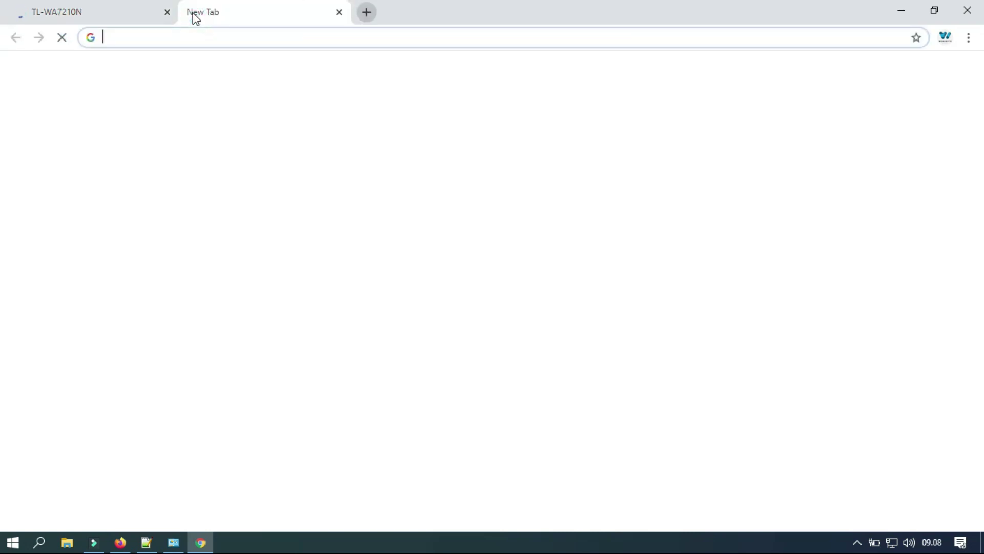
text(g)
key(Return)
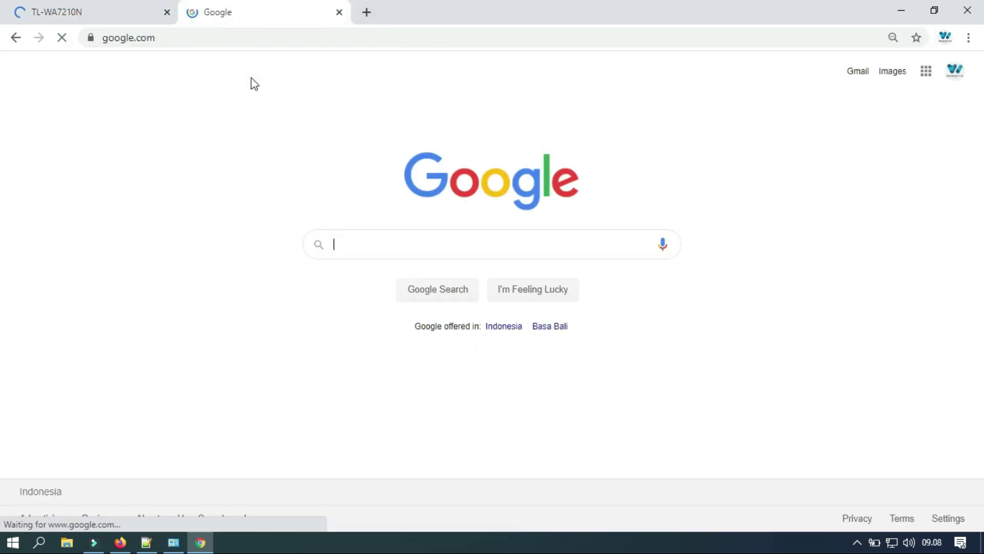
click(331, 243)
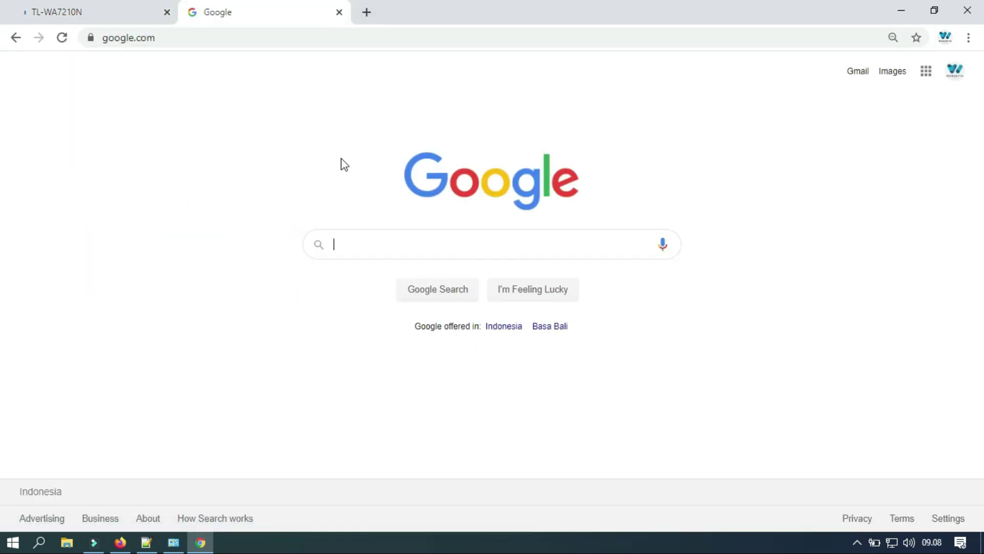